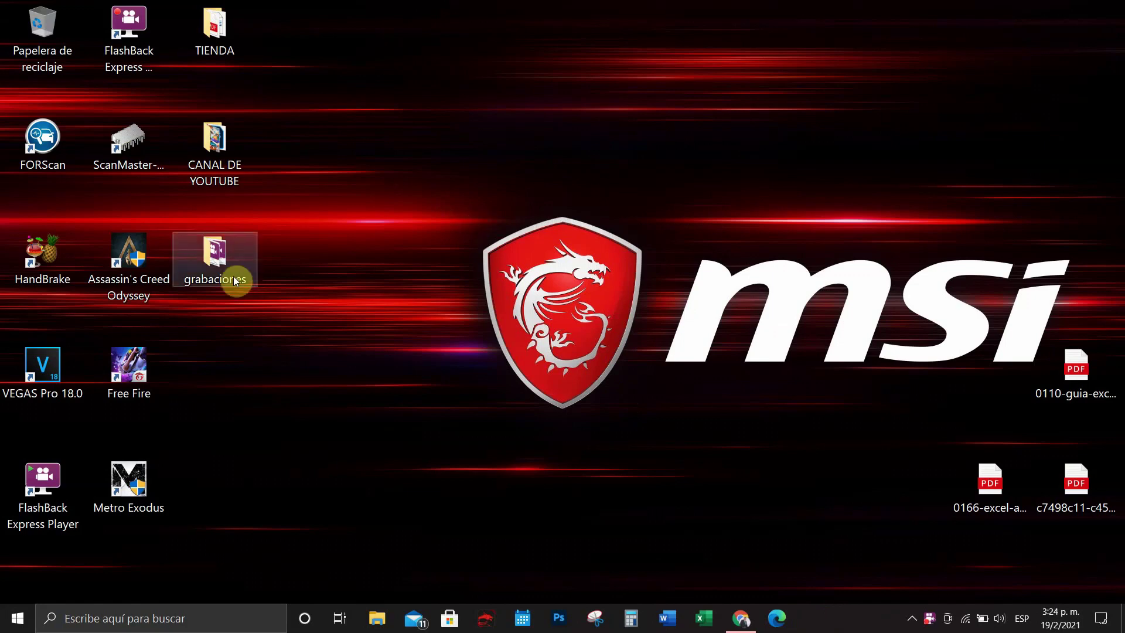
- Search Windows for "wo" and launch the Word application
{"action": "left_click", "coordinate": [18, 619]}
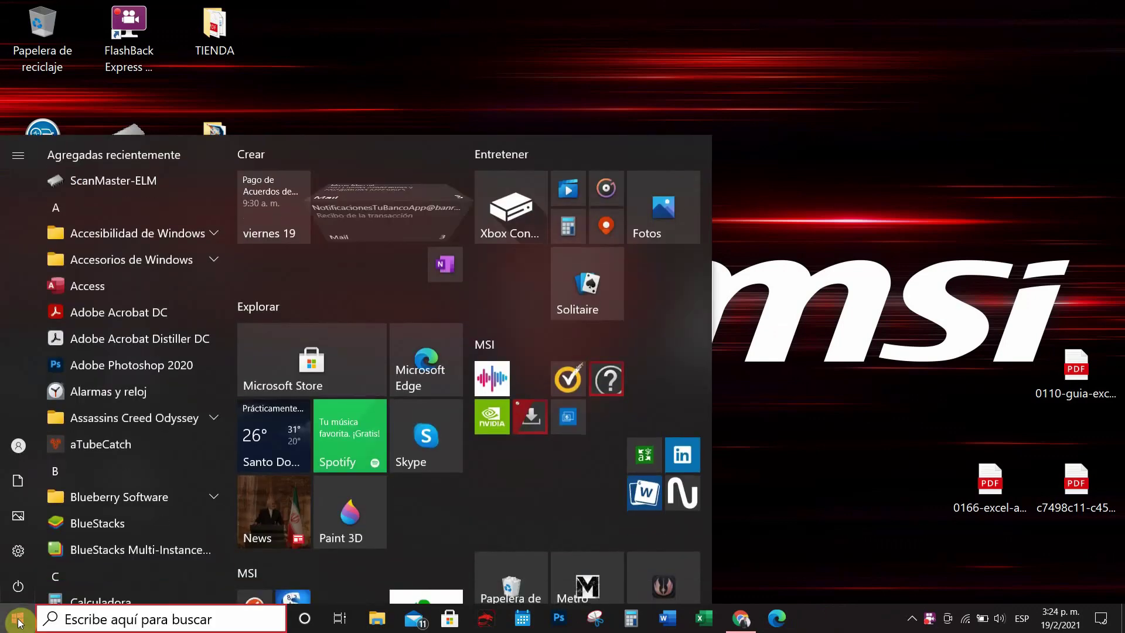
{"action": "type", "text": "woar"}
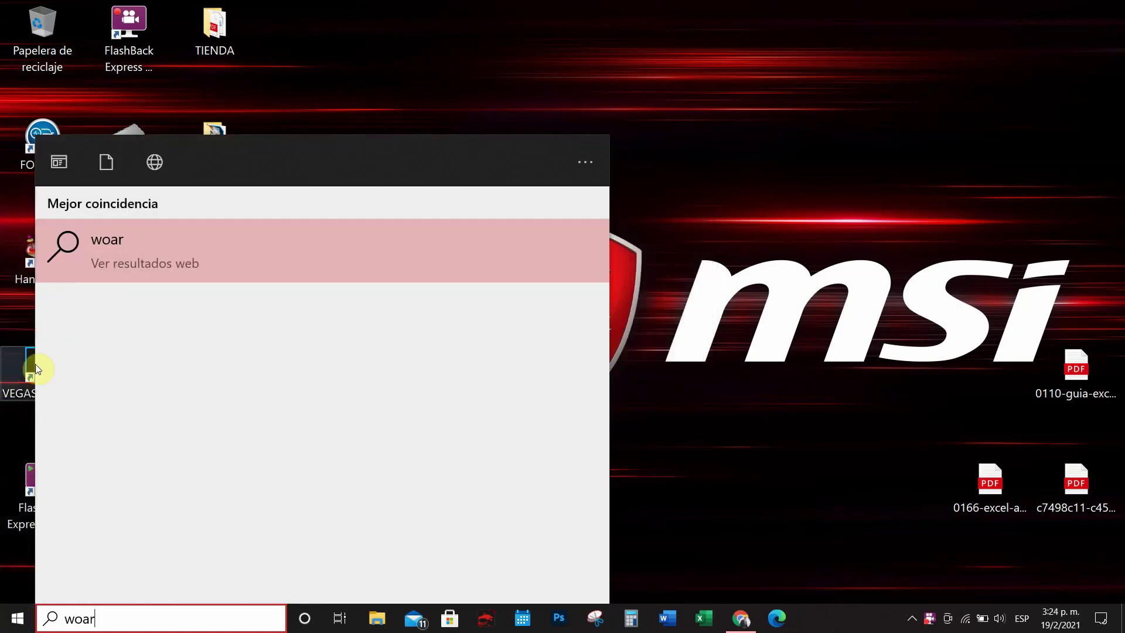
{"action": "key", "text": "BackSpace"}
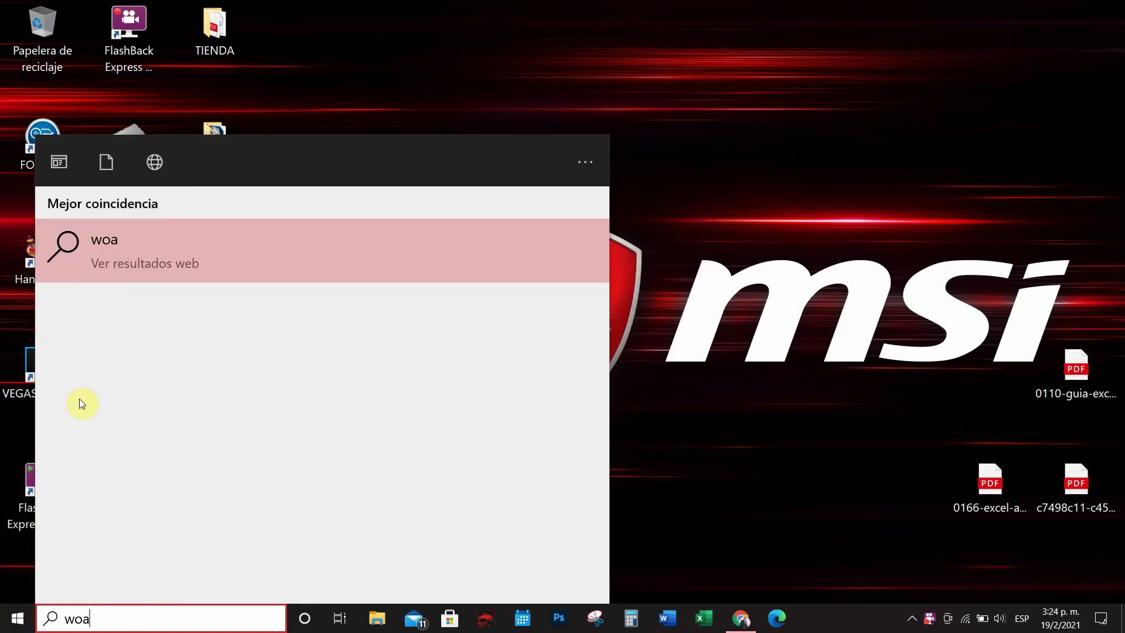
{"action": "key", "text": "BackSpace"}
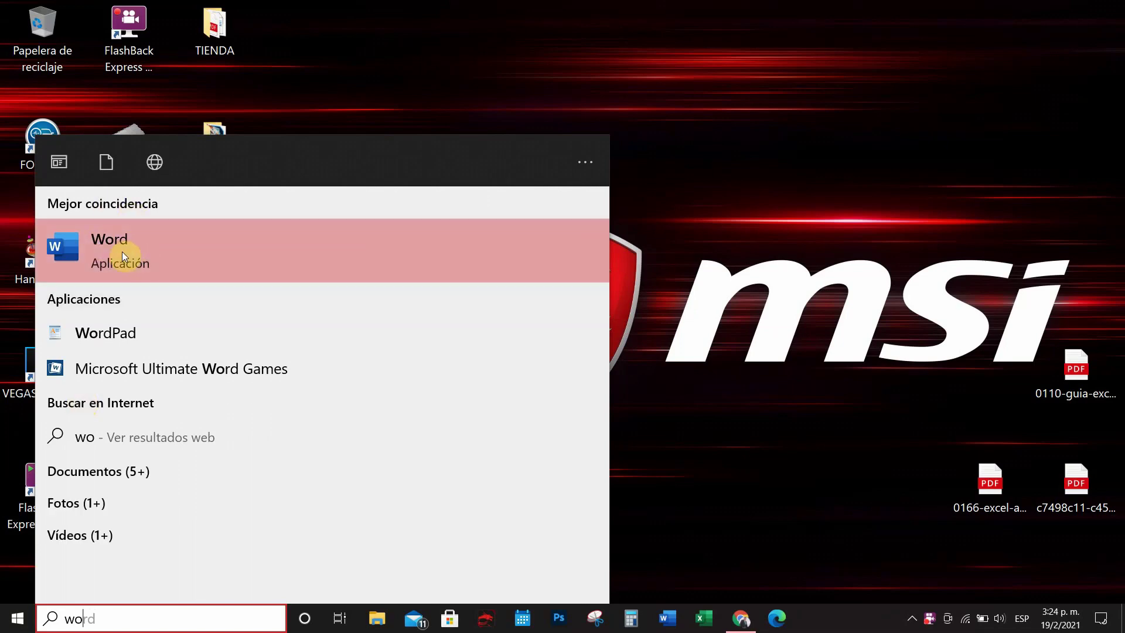
{"action": "left_click", "coordinate": [76, 250]}
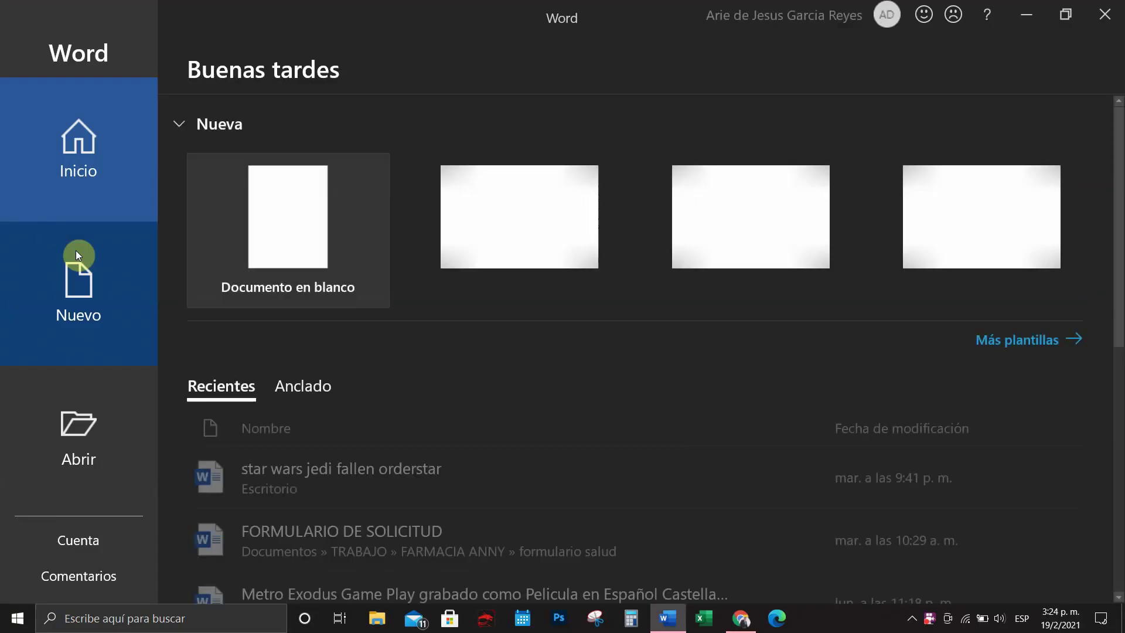
- Minimize the Word window and restore it to the screen
{"action": "left_click", "coordinate": [1027, 14]}
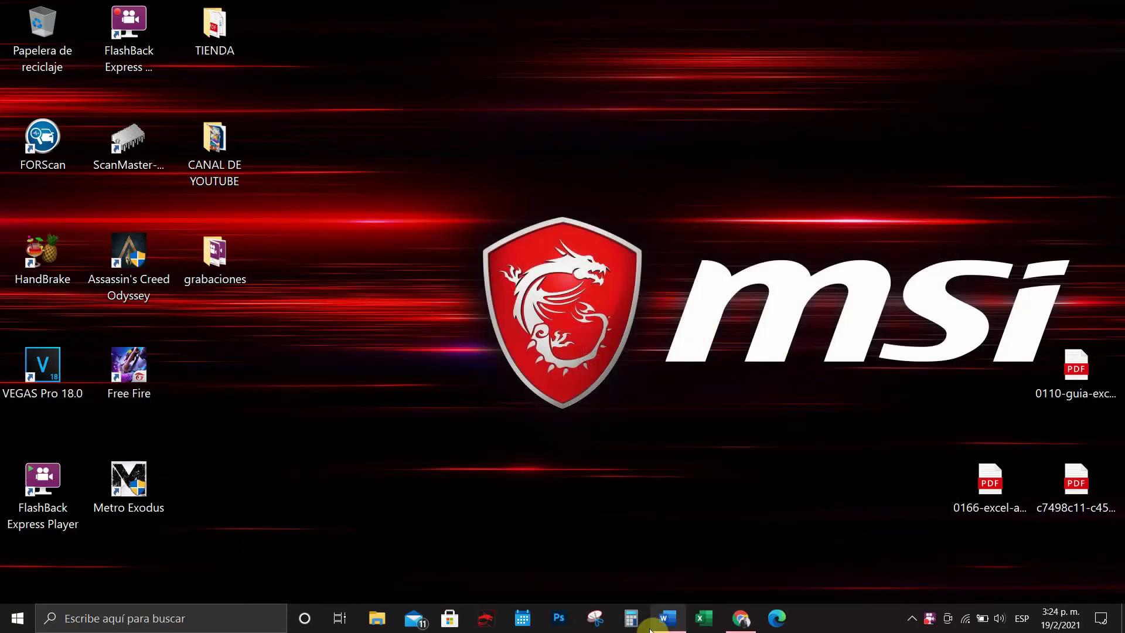
{"action": "mouse_move", "coordinate": [668, 627]}
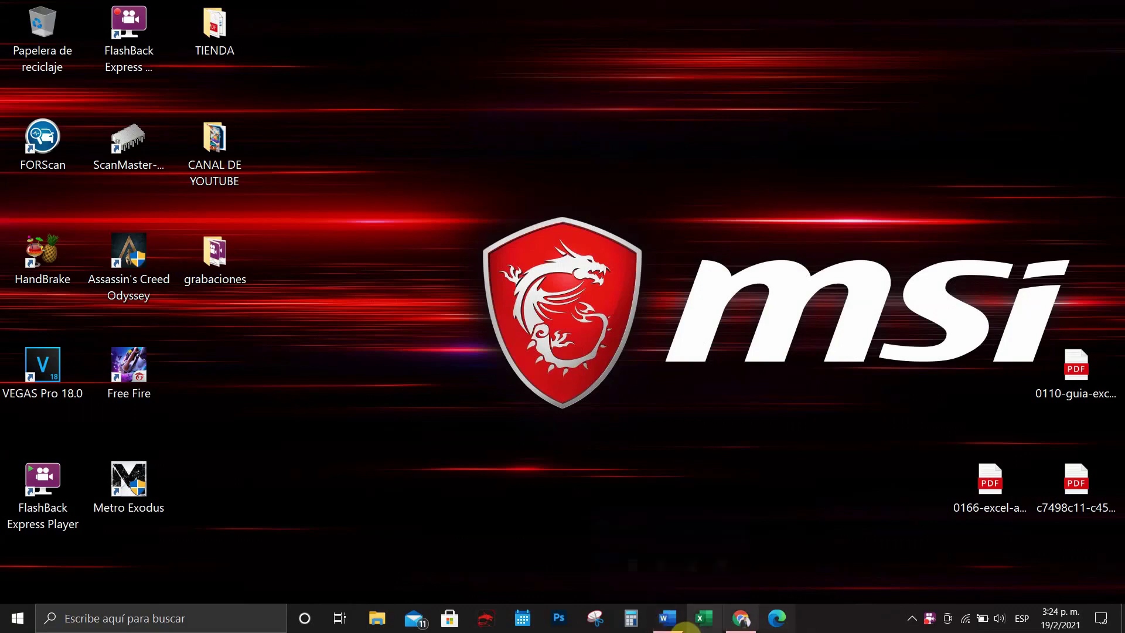
{"action": "left_click", "coordinate": [672, 627]}
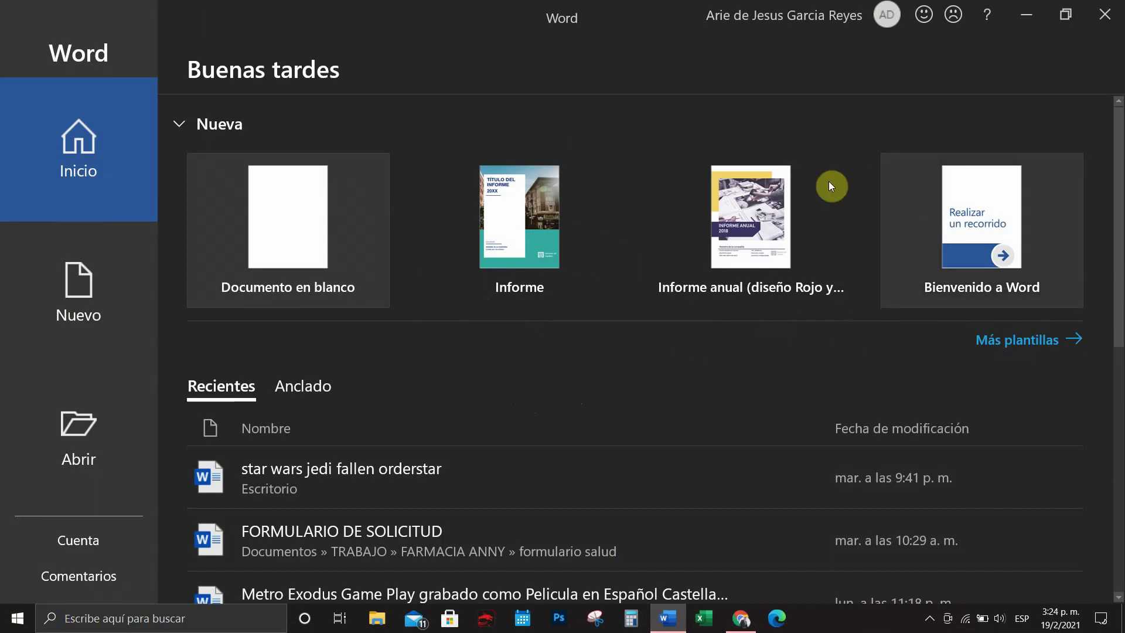
- Examine Word's start screen, looking through the whole list of recent documents
{"action": "scroll", "coordinate": [586, 277], "scroll_direction": "down", "scroll_amount": 1}
{"action": "scroll", "coordinate": [584, 275], "scroll_direction": "down", "scroll_amount": 2}
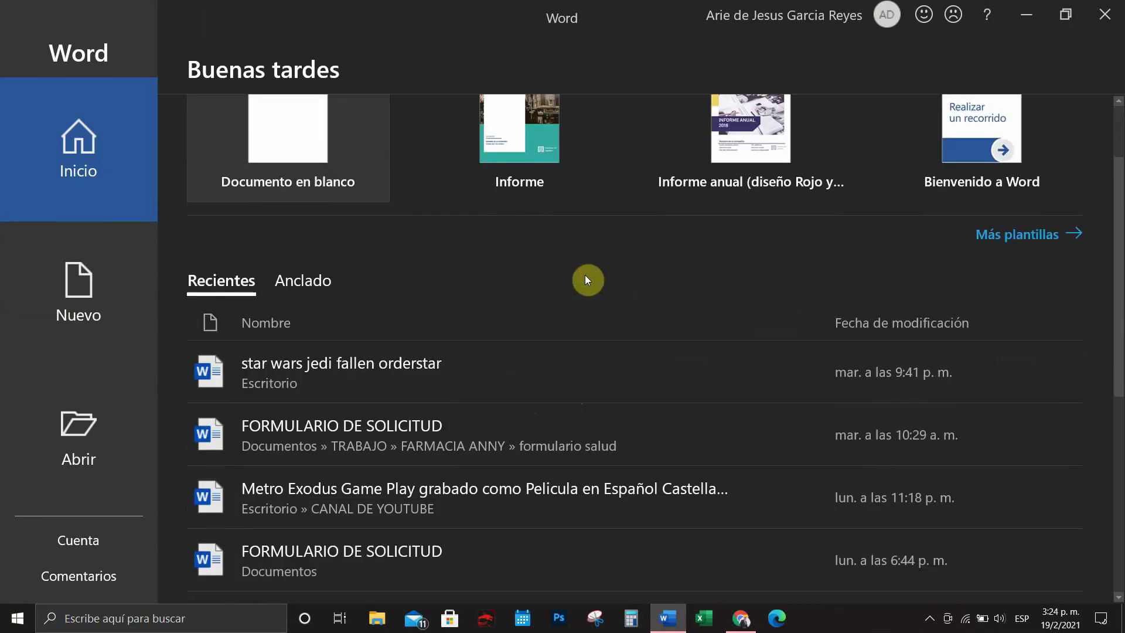
{"action": "scroll", "coordinate": [585, 275], "scroll_direction": "down", "scroll_amount": 3}
{"action": "scroll", "coordinate": [577, 272], "scroll_direction": "down", "scroll_amount": 3}
{"action": "scroll", "coordinate": [322, 269], "scroll_direction": "up", "scroll_amount": 5}
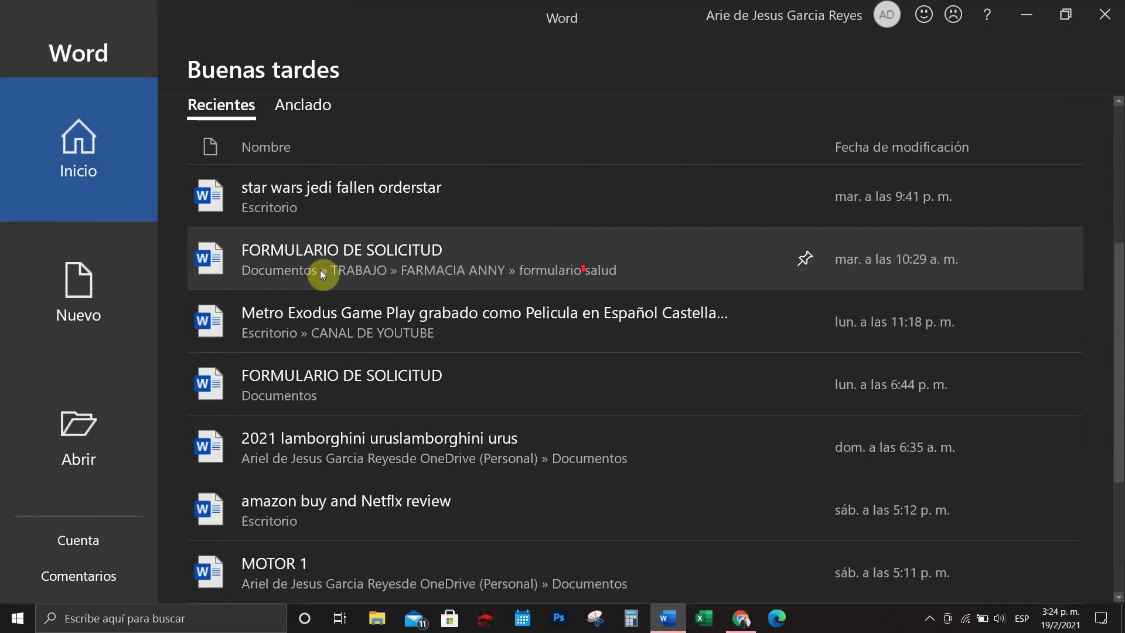
{"action": "scroll", "coordinate": [267, 314], "scroll_direction": "up", "scroll_amount": 2}
{"action": "scroll", "coordinate": [223, 236], "scroll_direction": "down", "scroll_amount": 3}
{"action": "scroll", "coordinate": [263, 312], "scroll_direction": "up", "scroll_amount": 3}
{"action": "scroll", "coordinate": [267, 314], "scroll_direction": "down", "scroll_amount": 1}
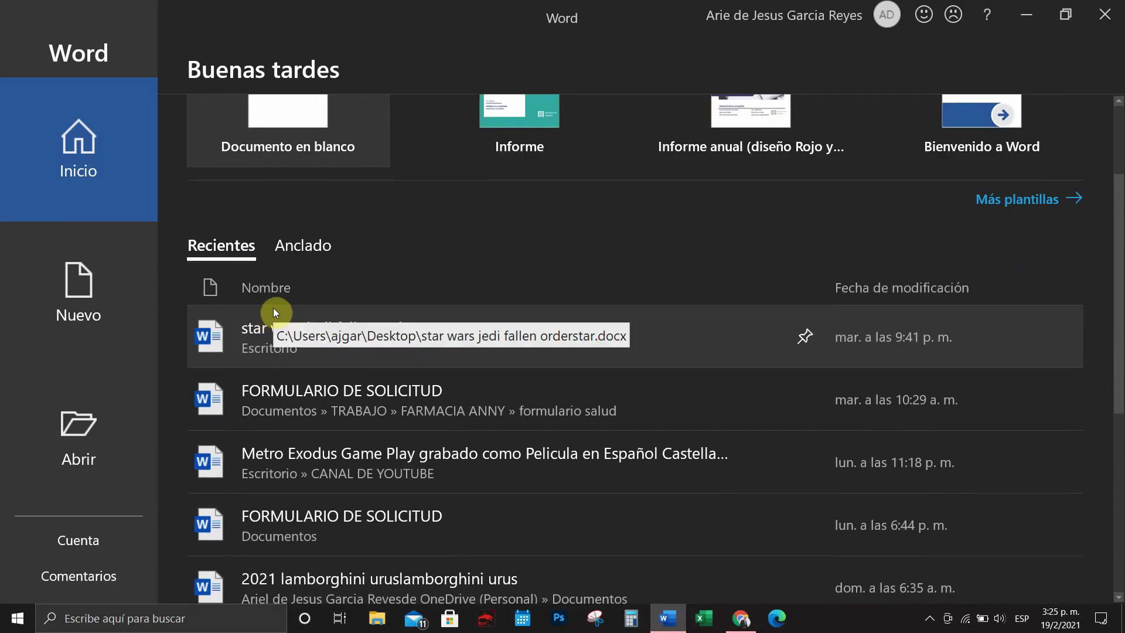
{"action": "scroll", "coordinate": [276, 308], "scroll_direction": "down", "scroll_amount": 5}
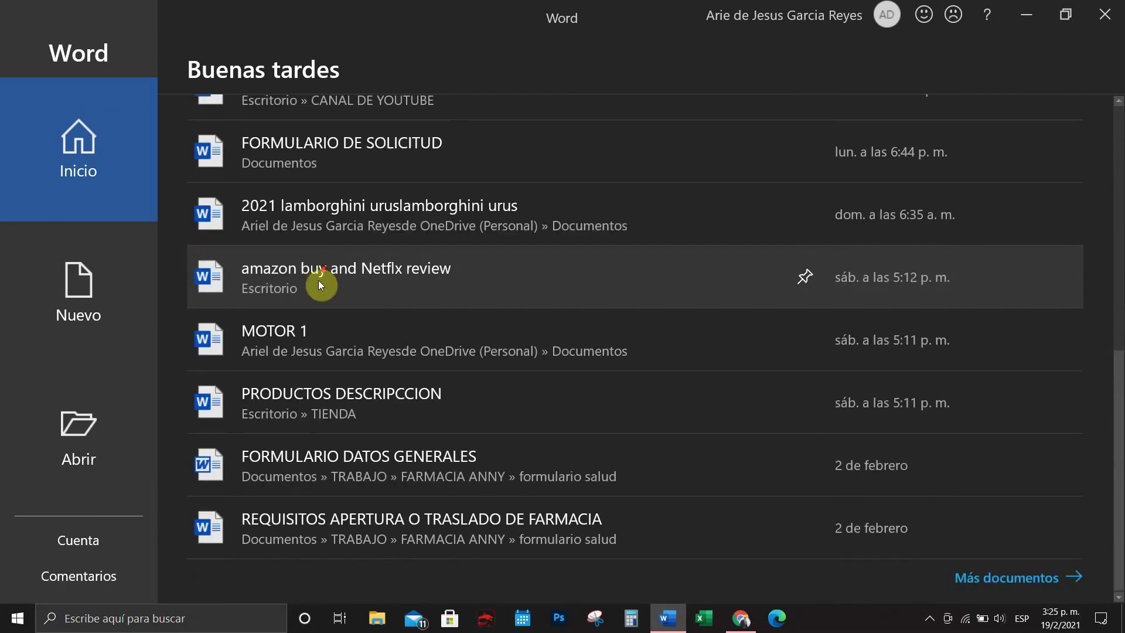
{"action": "scroll", "coordinate": [320, 285], "scroll_direction": "up", "scroll_amount": 5}
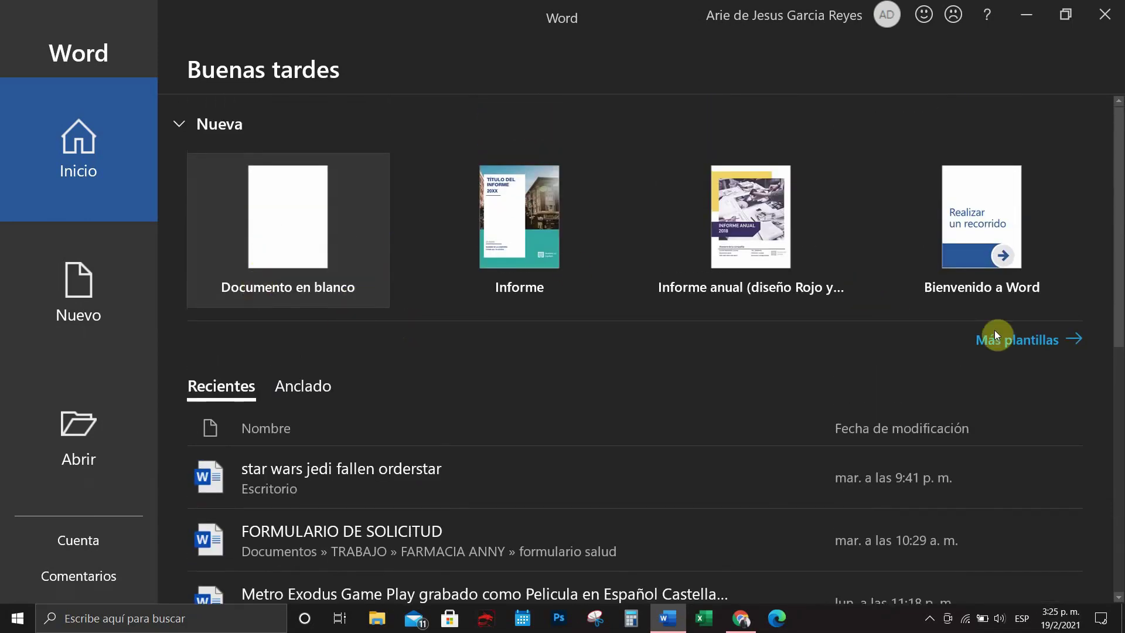
- Open the full template gallery and look through the available document templates, such as résumés, letters, calendars and brochures
{"action": "left_click", "coordinate": [1037, 344]}
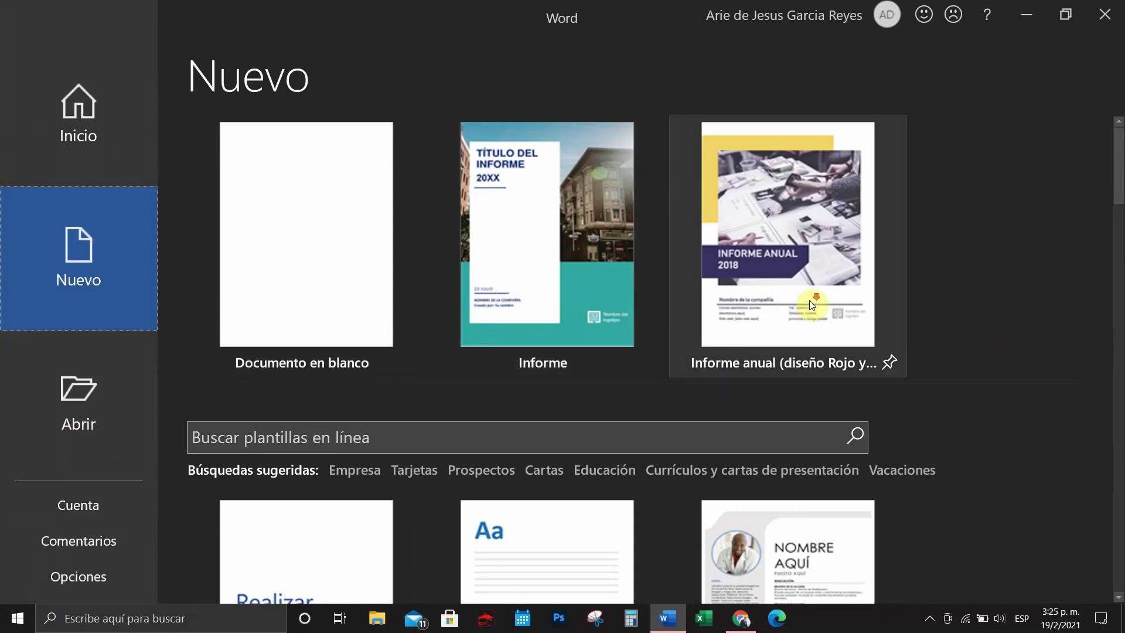
{"action": "scroll", "coordinate": [834, 307], "scroll_direction": "down", "scroll_amount": 3}
{"action": "scroll", "coordinate": [836, 310], "scroll_direction": "down", "scroll_amount": 2}
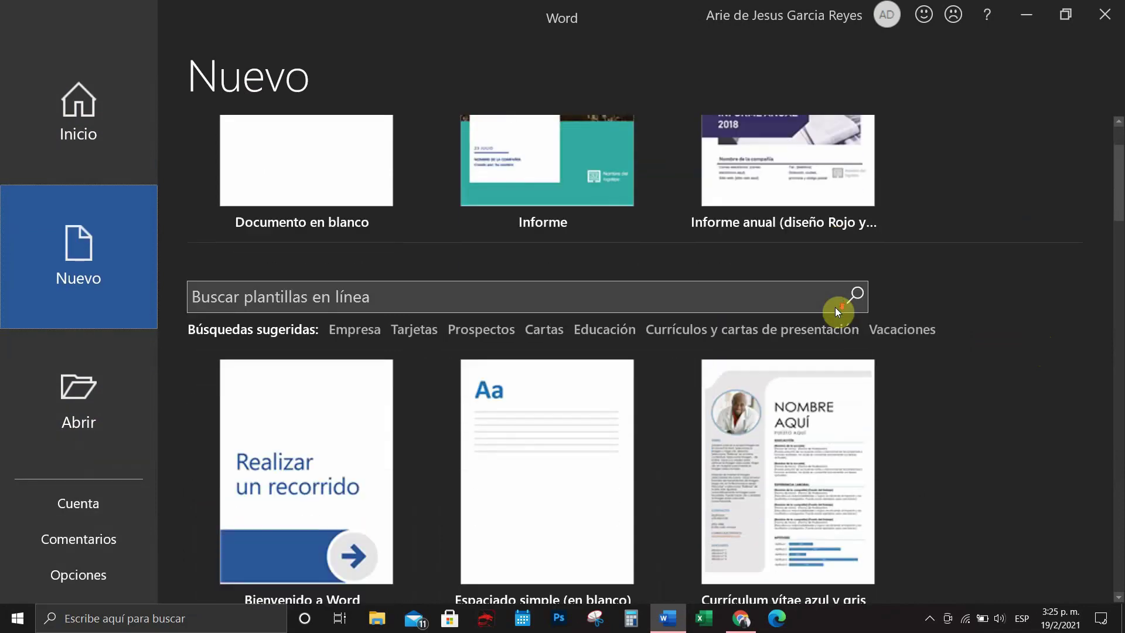
{"action": "scroll", "coordinate": [729, 335], "scroll_direction": "down", "scroll_amount": 2}
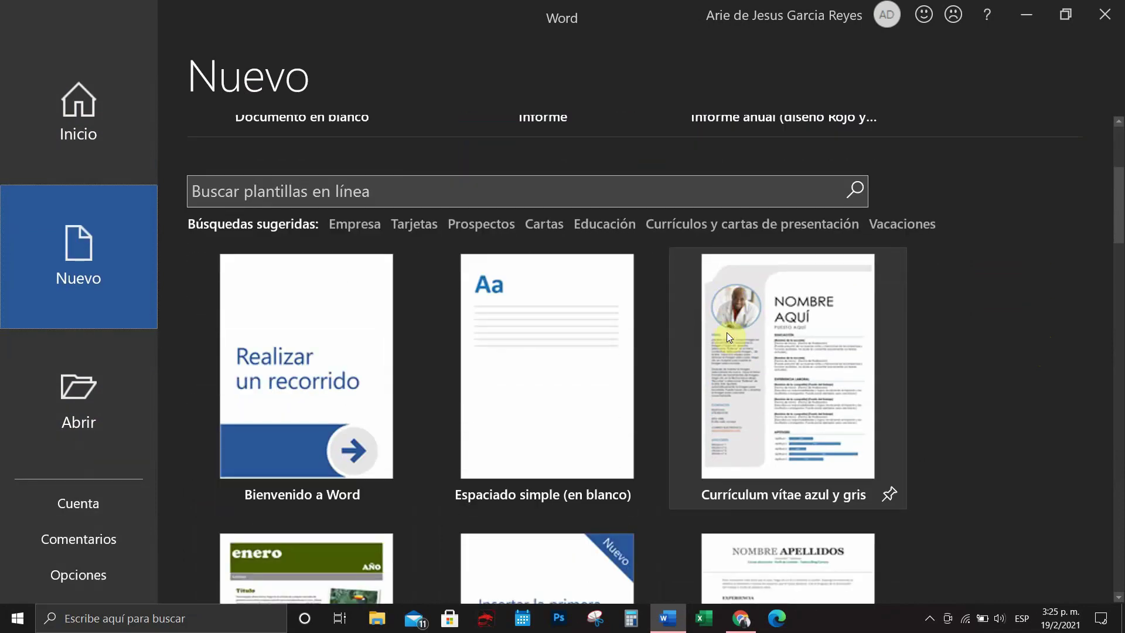
{"action": "scroll", "coordinate": [656, 335], "scroll_direction": "down", "scroll_amount": 2}
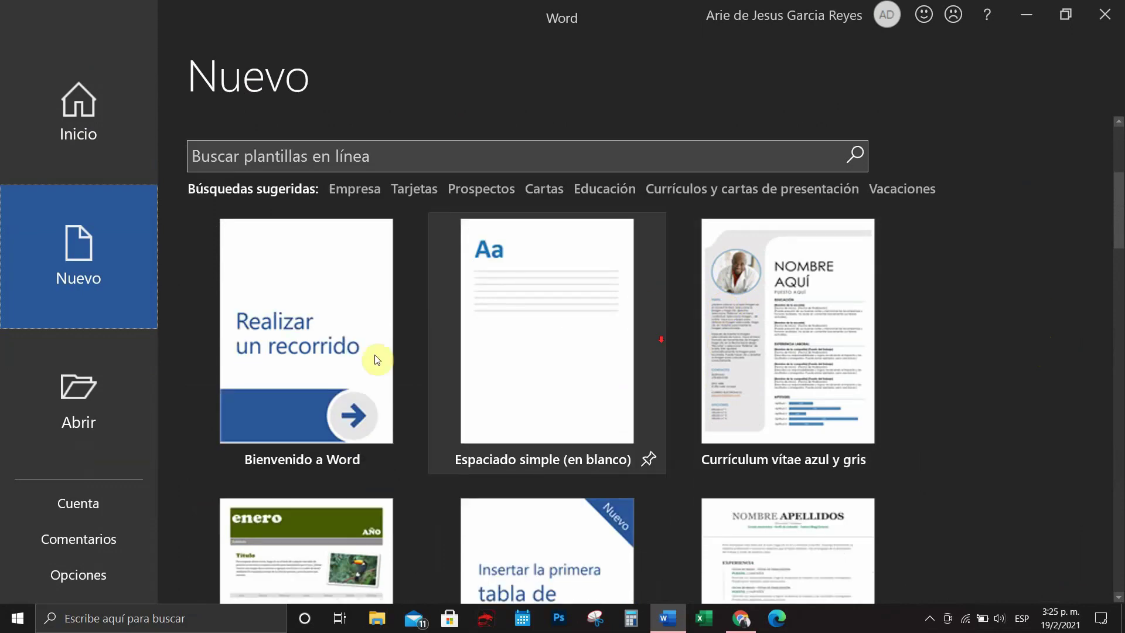
{"action": "scroll", "coordinate": [449, 357], "scroll_direction": "down", "scroll_amount": 5}
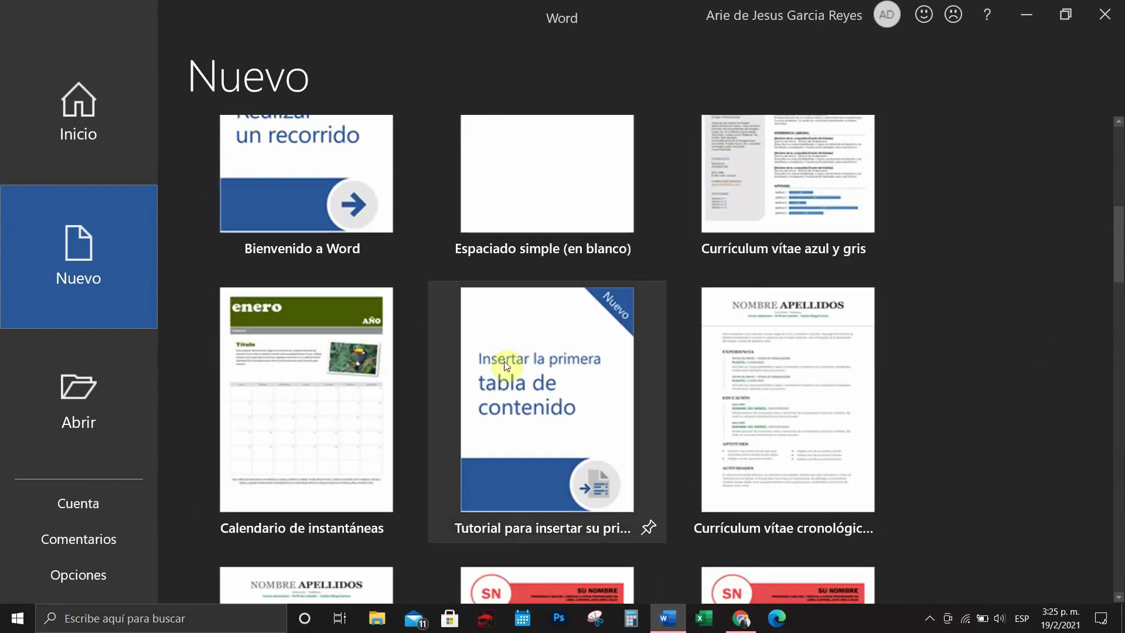
{"action": "scroll", "coordinate": [400, 420], "scroll_direction": "down", "scroll_amount": 5}
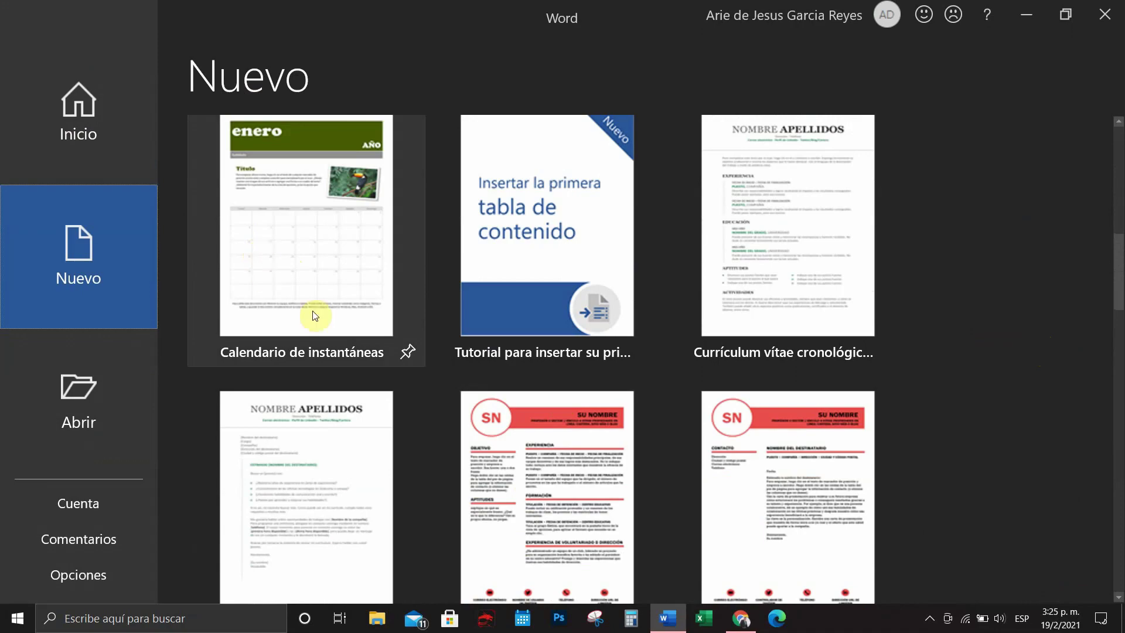
{"action": "scroll", "coordinate": [683, 359], "scroll_direction": "down", "scroll_amount": 4}
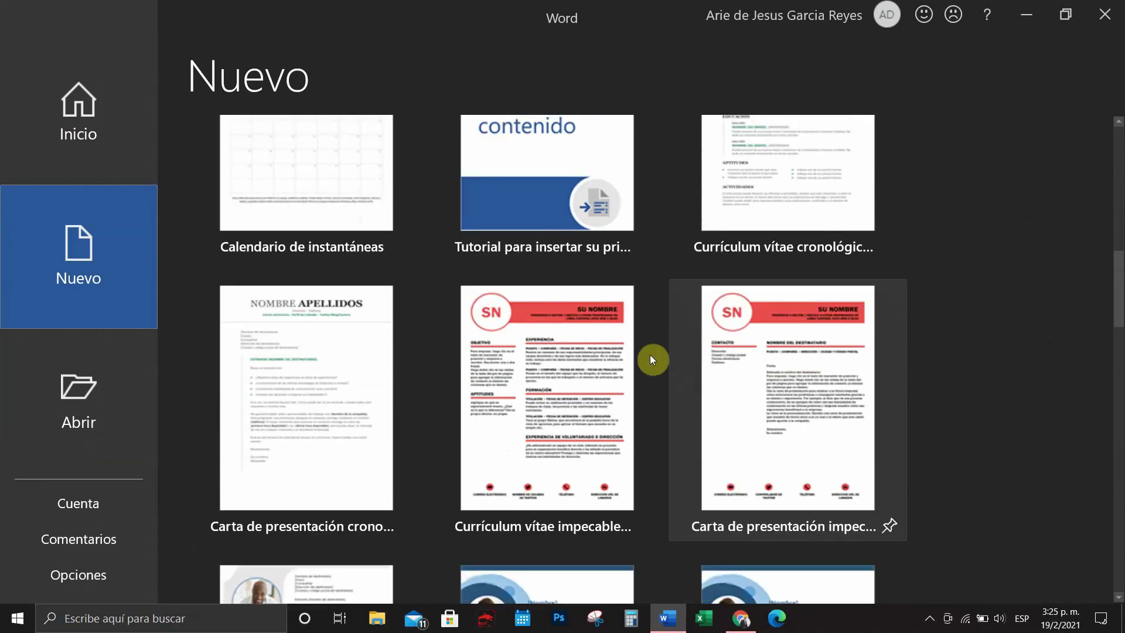
{"action": "scroll", "coordinate": [533, 379], "scroll_direction": "down", "scroll_amount": 15}
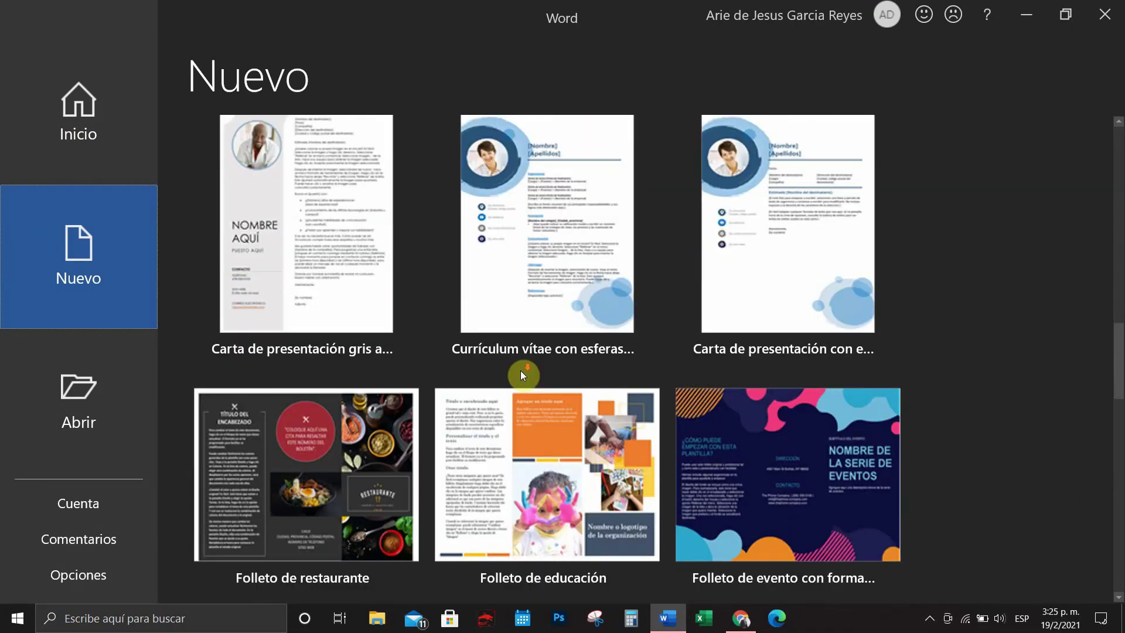
{"action": "scroll", "coordinate": [518, 370], "scroll_direction": "down", "scroll_amount": 6}
{"action": "scroll", "coordinate": [439, 422], "scroll_direction": "down", "scroll_amount": 7}
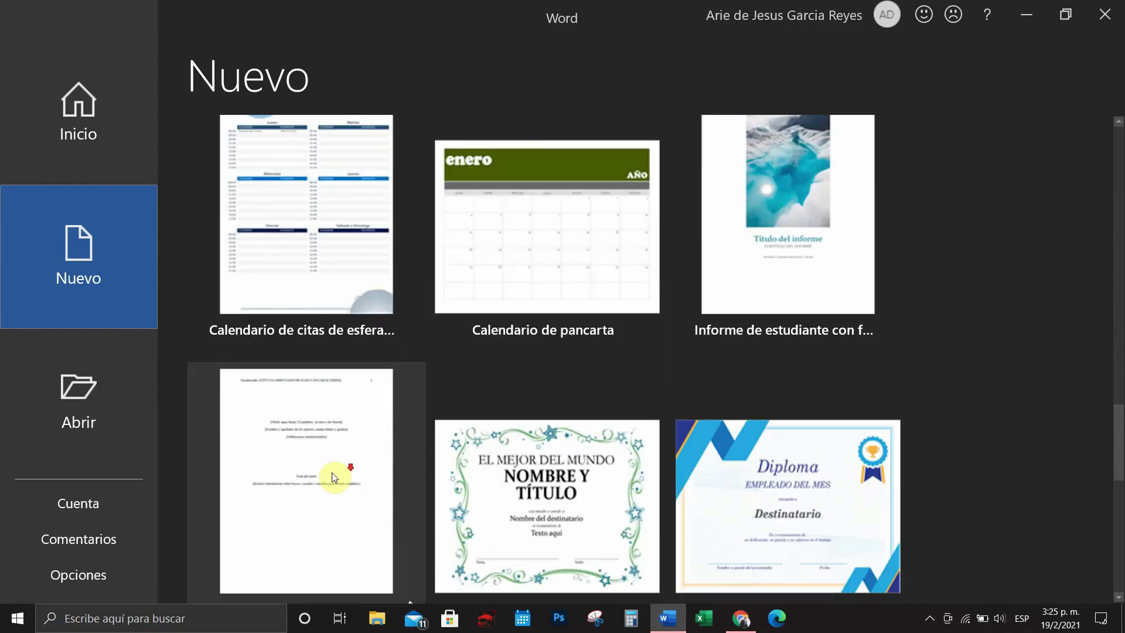
{"action": "scroll", "coordinate": [319, 480], "scroll_direction": "up", "scroll_amount": 4}
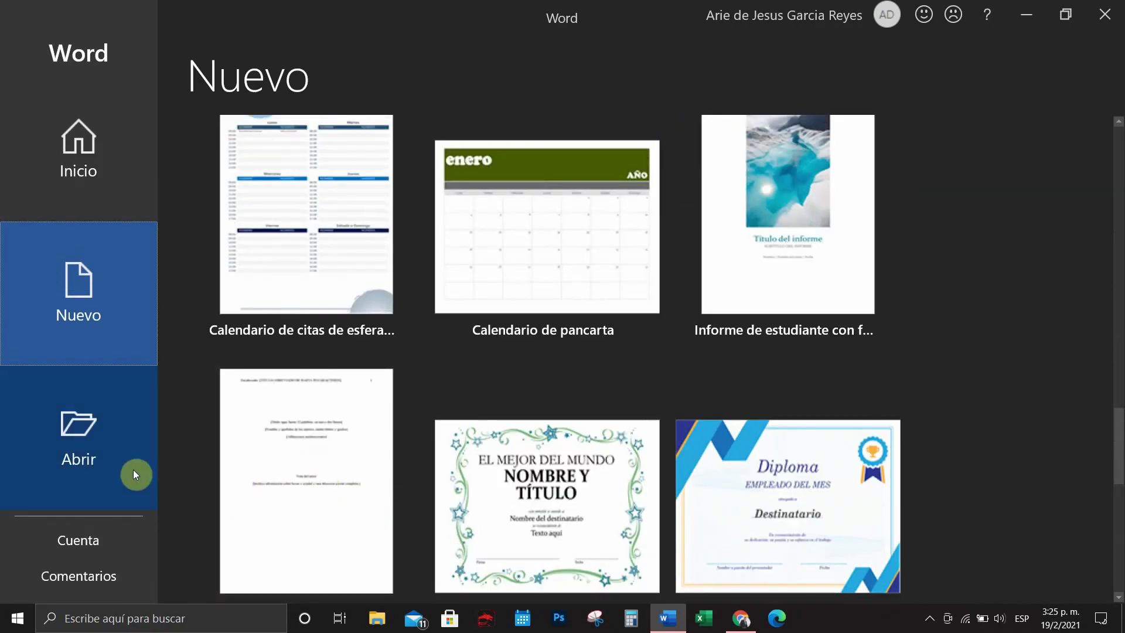
{"action": "scroll", "coordinate": [245, 357], "scroll_direction": "up", "scroll_amount": 7}
{"action": "scroll", "coordinate": [245, 356], "scroll_direction": "up", "scroll_amount": 20}
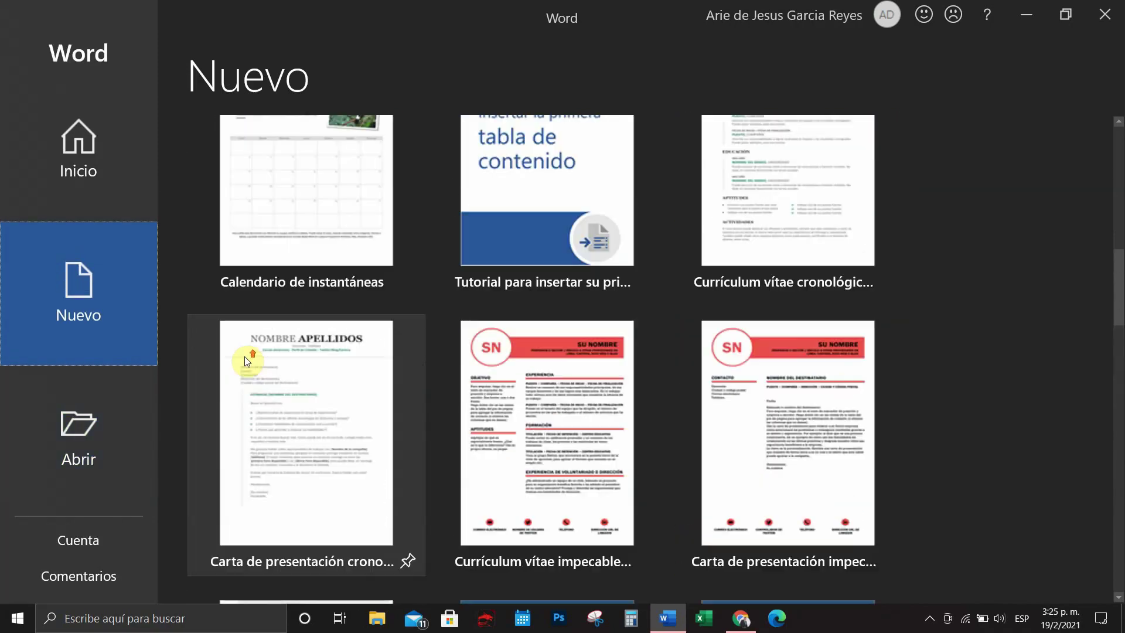
{"action": "scroll", "coordinate": [245, 357], "scroll_direction": "up", "scroll_amount": 10}
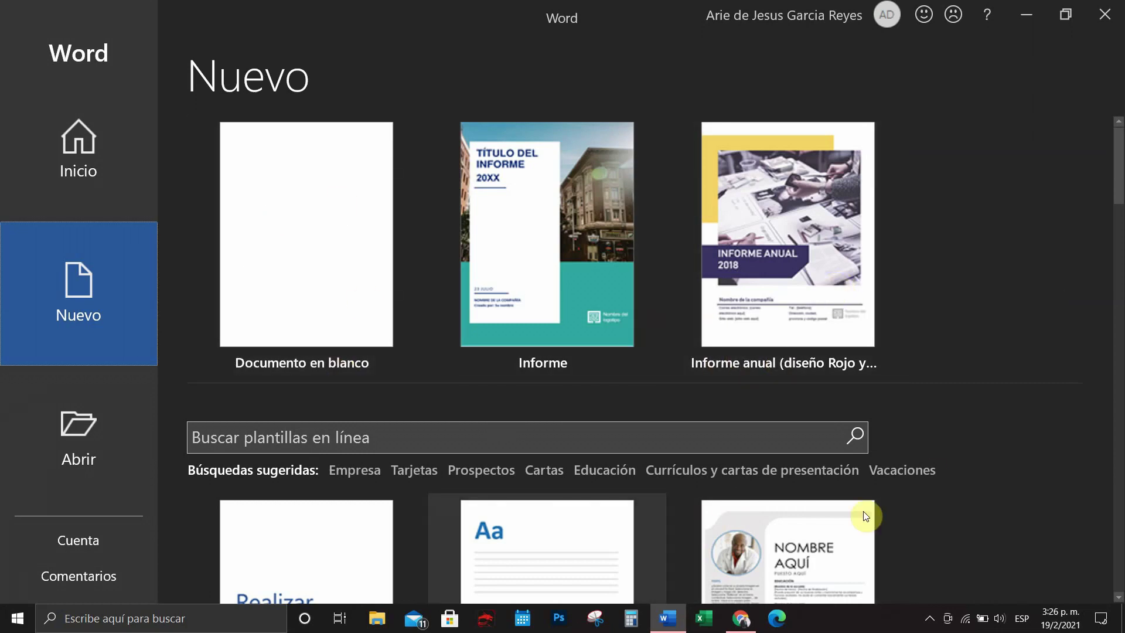
{"action": "scroll", "coordinate": [920, 363], "scroll_direction": "down", "scroll_amount": 5}
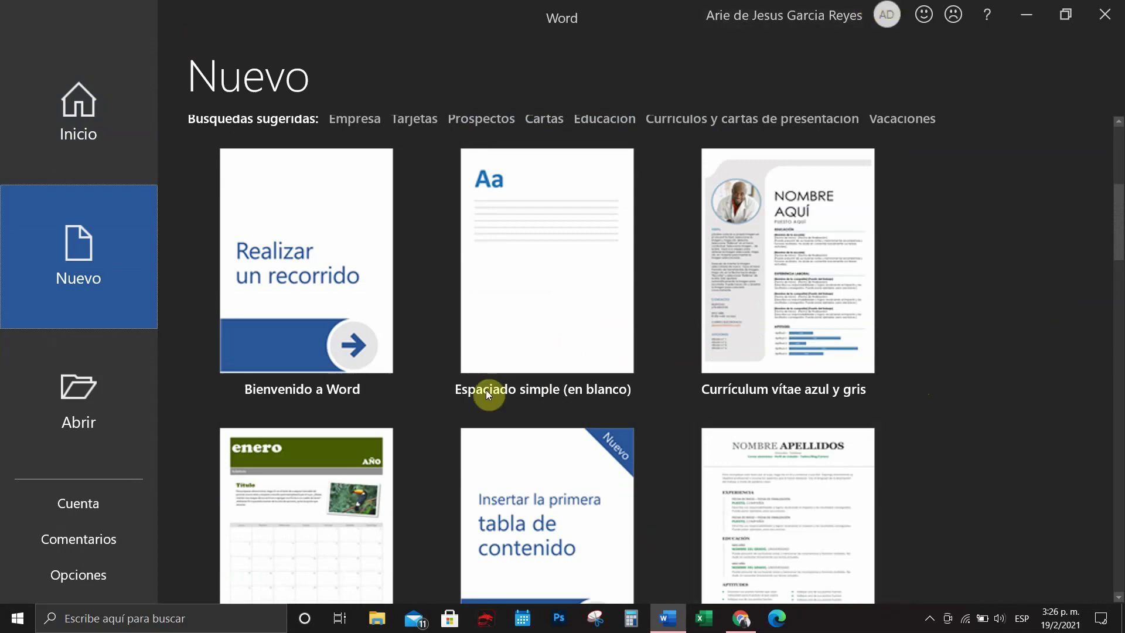
- Change the Office theme to Gris oscuro in Word's general options and apply it
{"action": "left_click", "coordinate": [84, 582]}
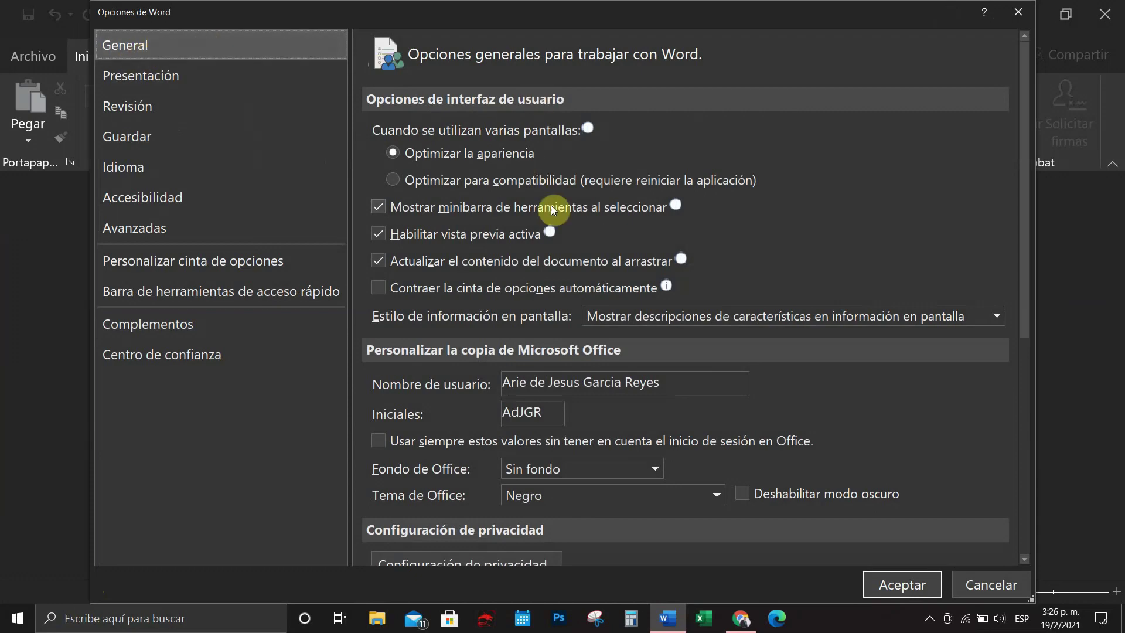
{"action": "scroll", "coordinate": [525, 248], "scroll_direction": "down", "scroll_amount": 3}
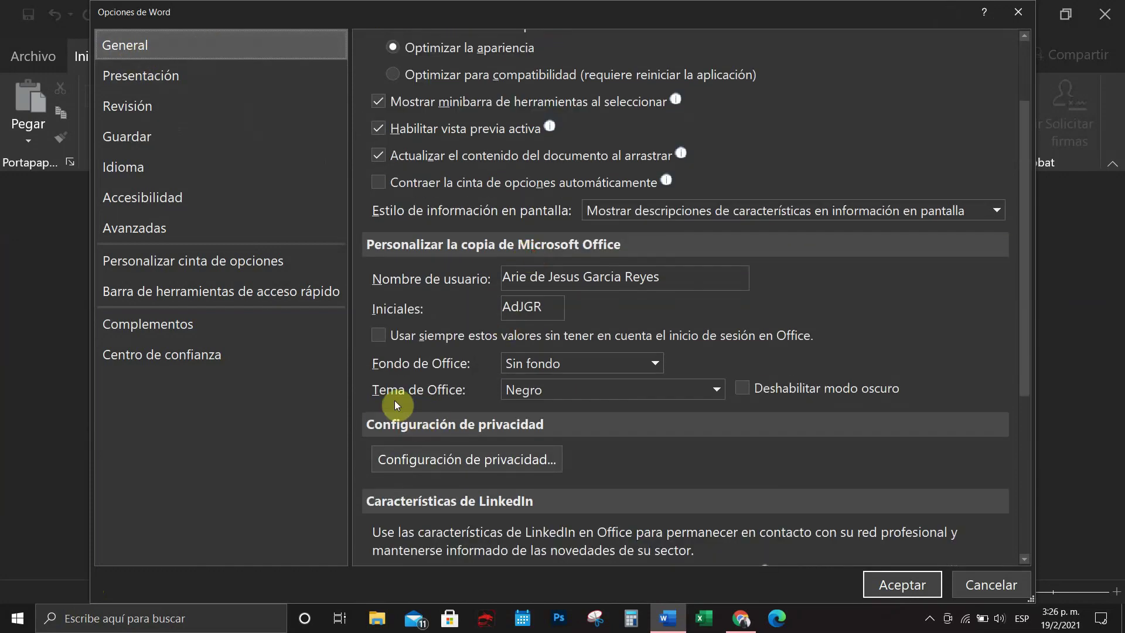
{"action": "left_click", "coordinate": [603, 396]}
{"action": "left_click", "coordinate": [580, 430]}
{"action": "left_click", "coordinate": [902, 585]}
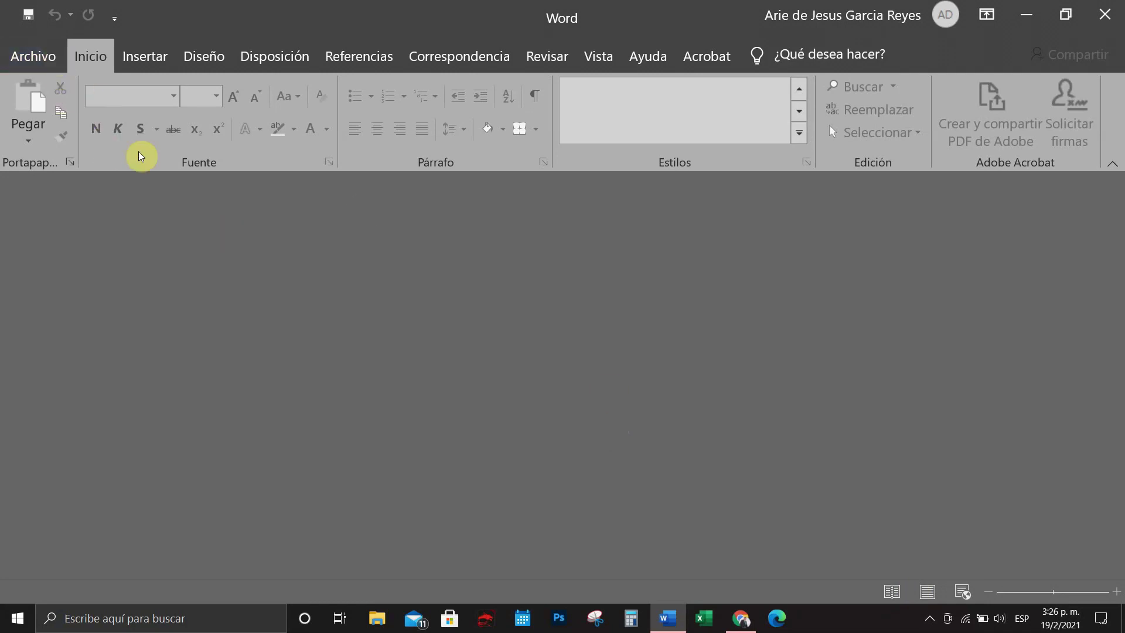
- Create a blank document and reduce its page zoom to 198%
{"action": "left_click", "coordinate": [47, 57]}
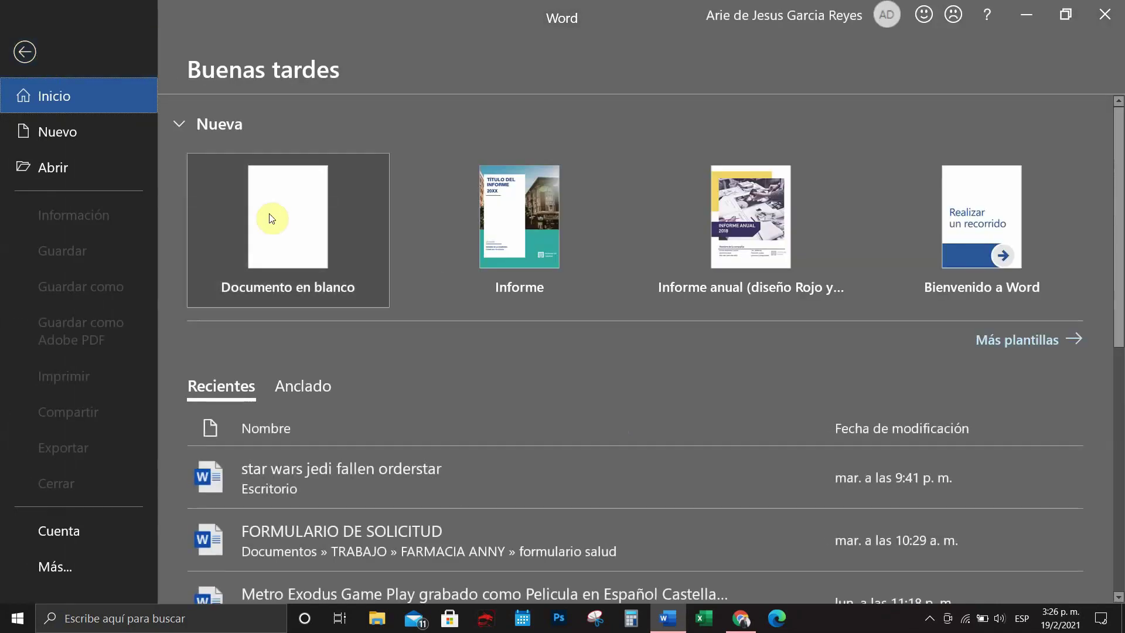
{"action": "left_click", "coordinate": [270, 218]}
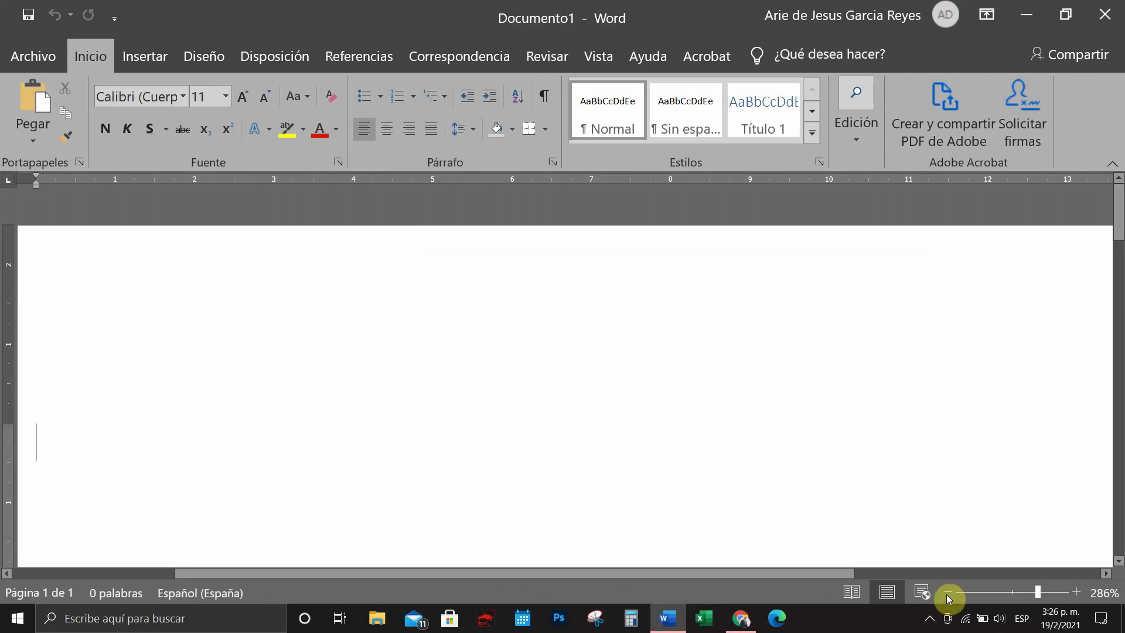
{"action": "left_click", "coordinate": [1008, 592]}
{"action": "left_click", "coordinate": [1007, 591]}
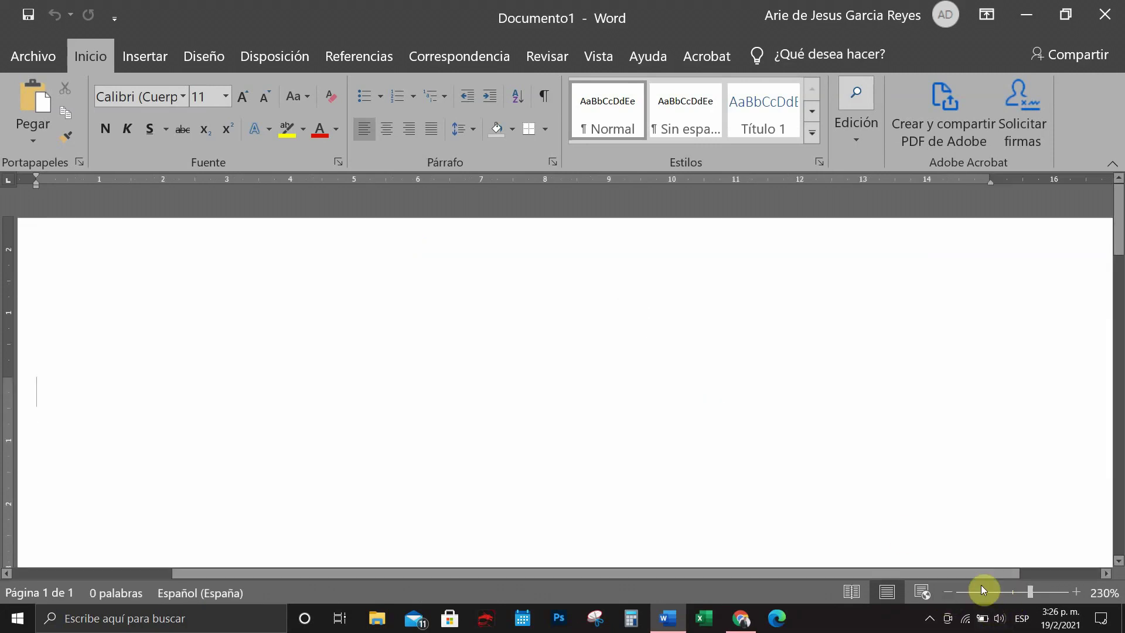
{"action": "left_click", "coordinate": [1004, 593]}
{"action": "left_click", "coordinate": [1004, 593]}
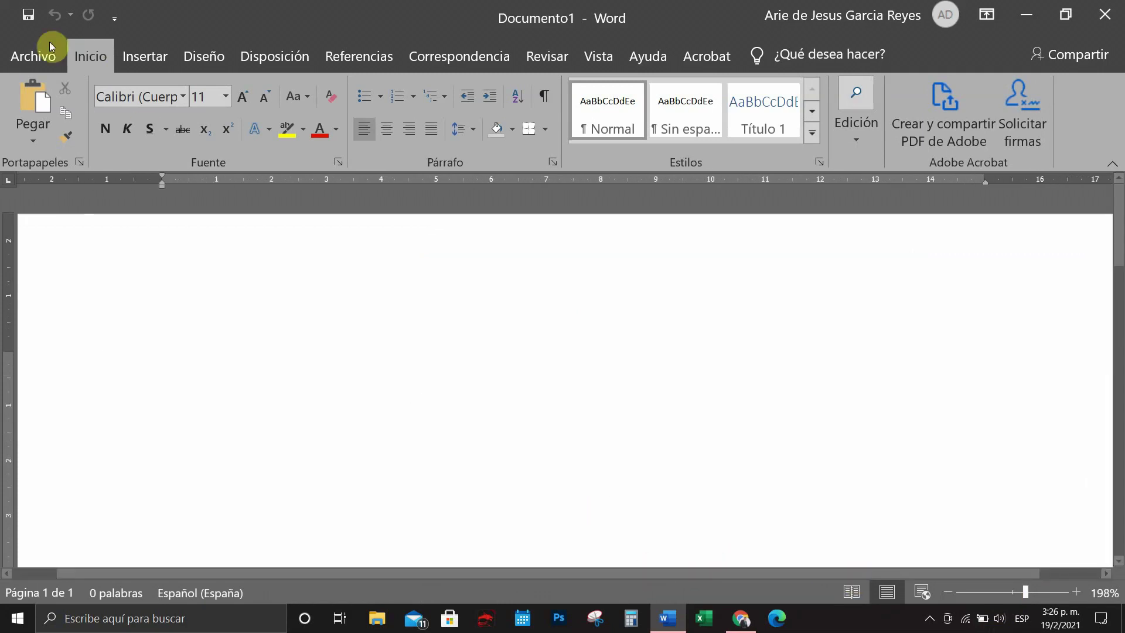
- Change the Office theme to Blanco in Word's general options and apply it
{"action": "left_click", "coordinate": [24, 62]}
{"action": "left_click", "coordinate": [50, 560]}
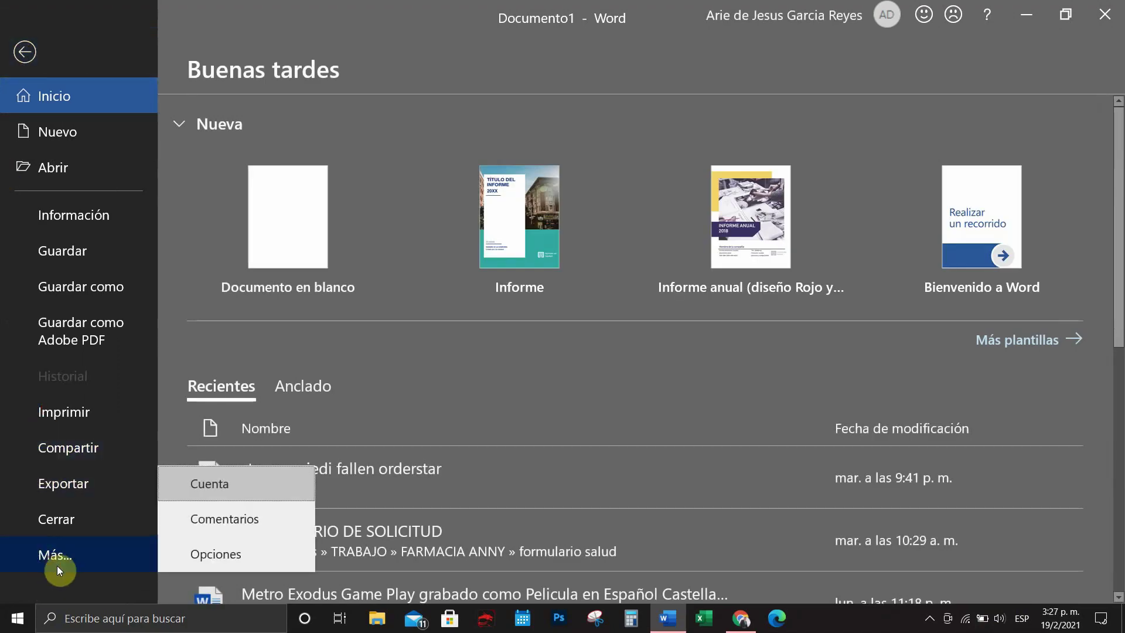
{"action": "left_click", "coordinate": [213, 554]}
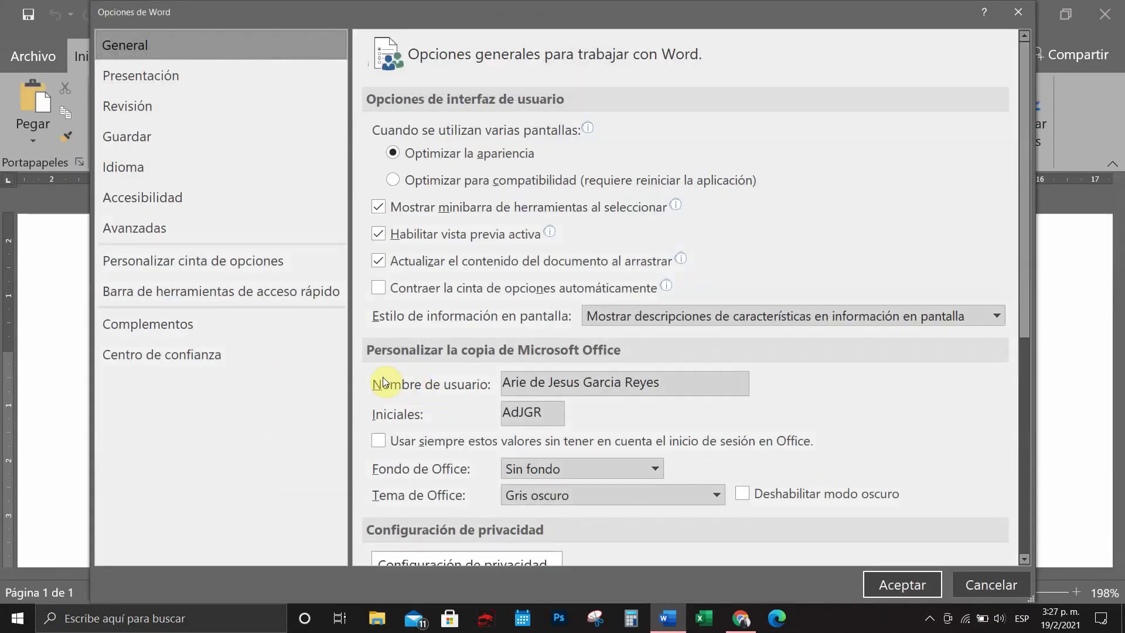
{"action": "left_click", "coordinate": [659, 493]}
{"action": "left_click", "coordinate": [541, 457]}
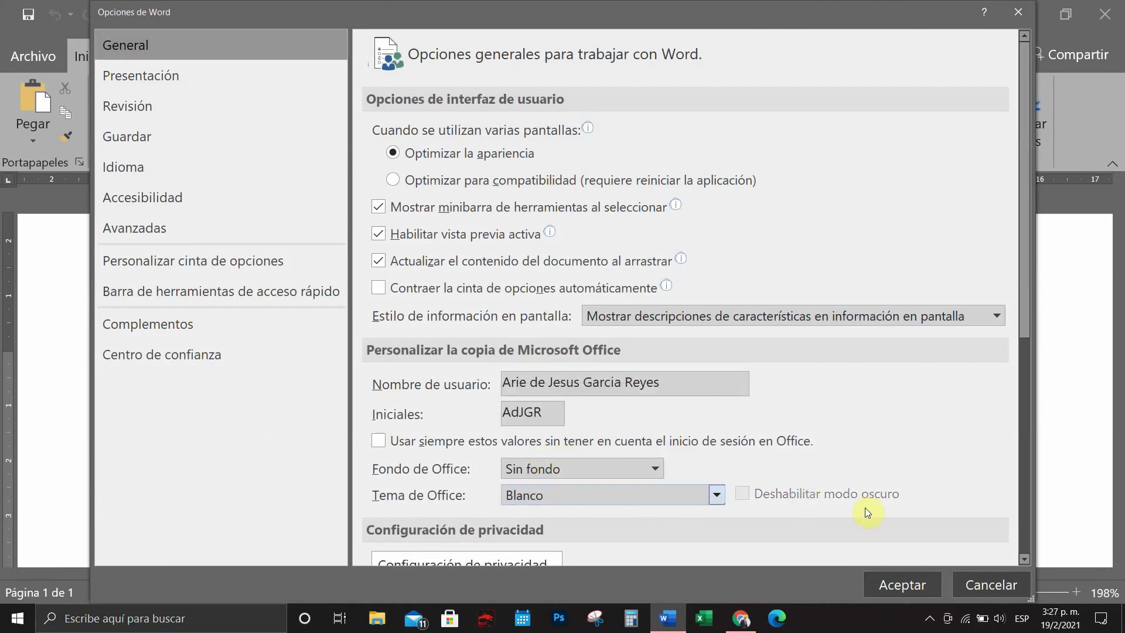
{"action": "scroll", "coordinate": [937, 549], "scroll_direction": "down", "scroll_amount": 1}
{"action": "left_click", "coordinate": [891, 586]}
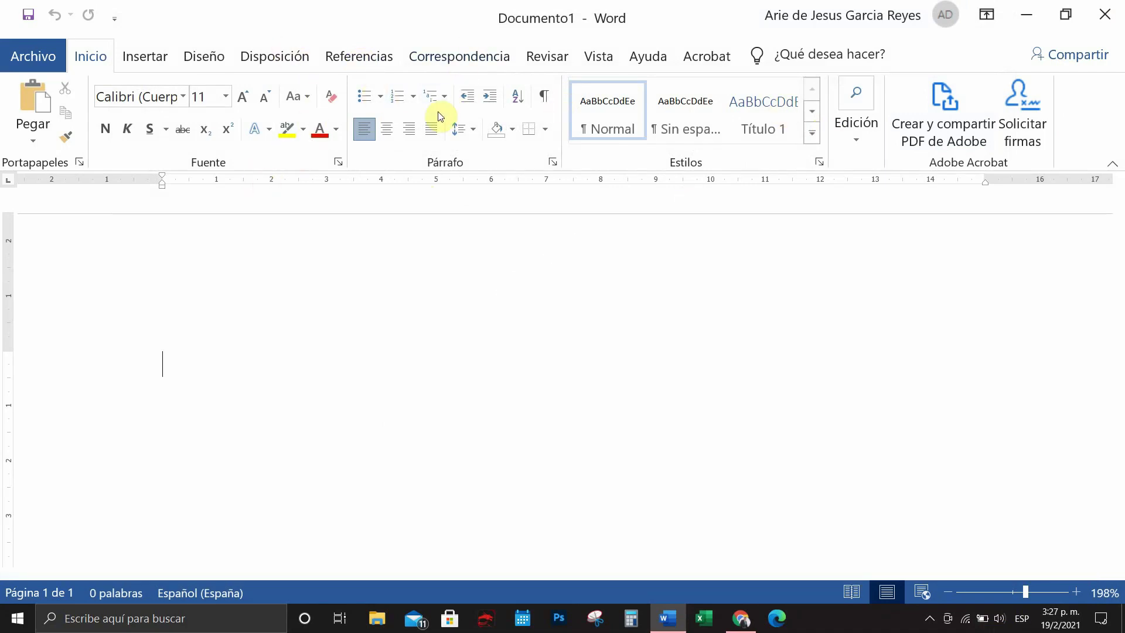
- Change the Office theme to Negro in Word's general options and apply it
{"action": "left_click", "coordinate": [36, 54]}
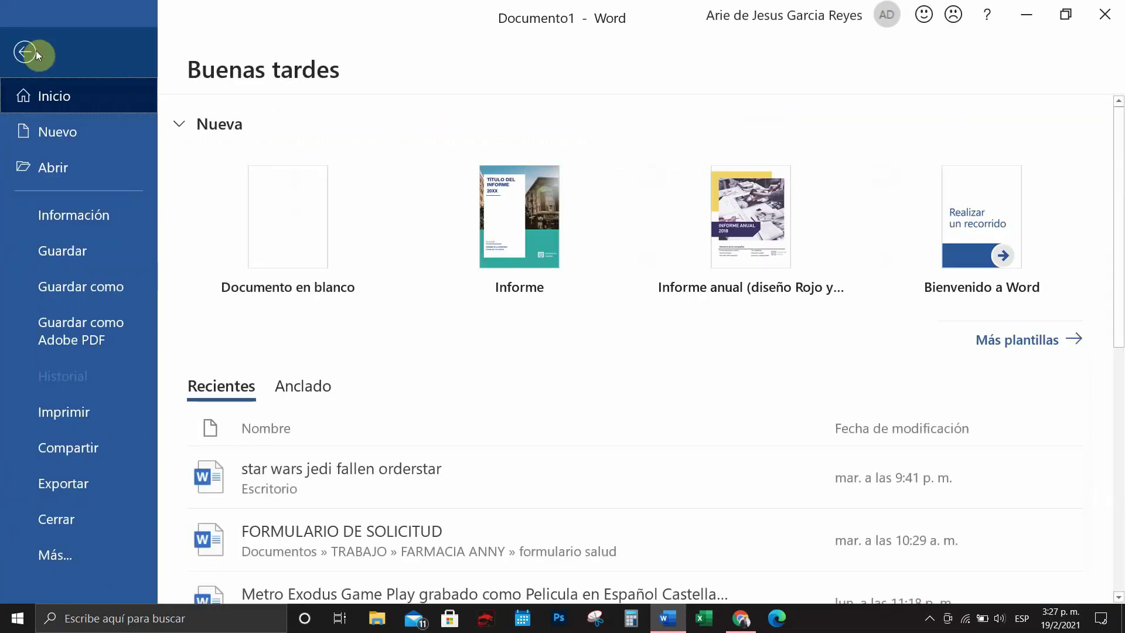
{"action": "left_click", "coordinate": [61, 558]}
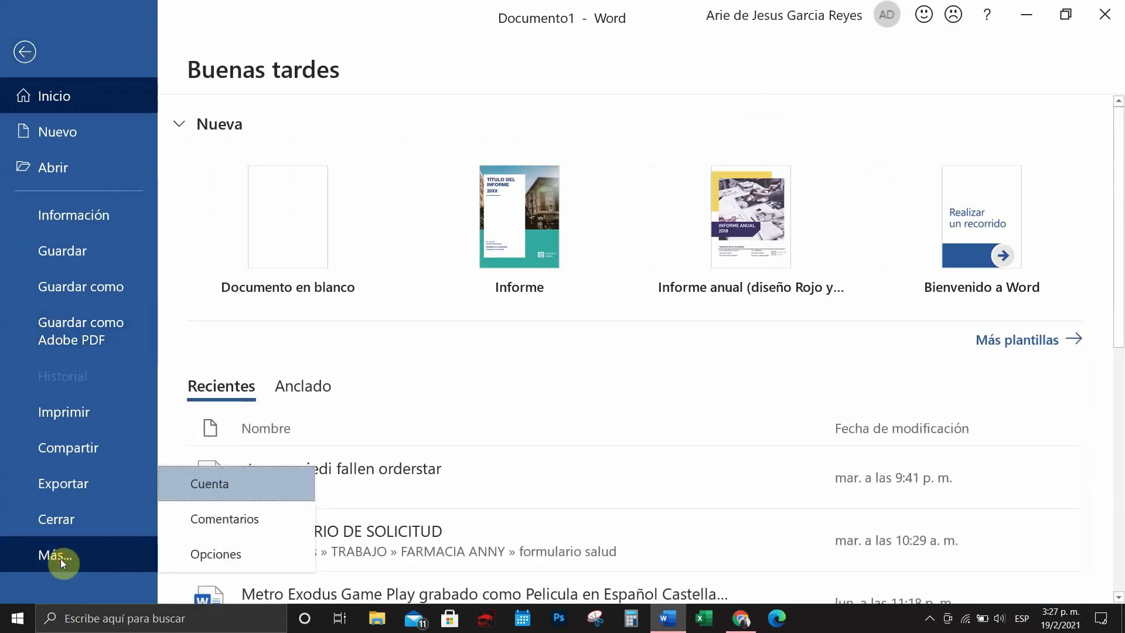
{"action": "left_click", "coordinate": [233, 555]}
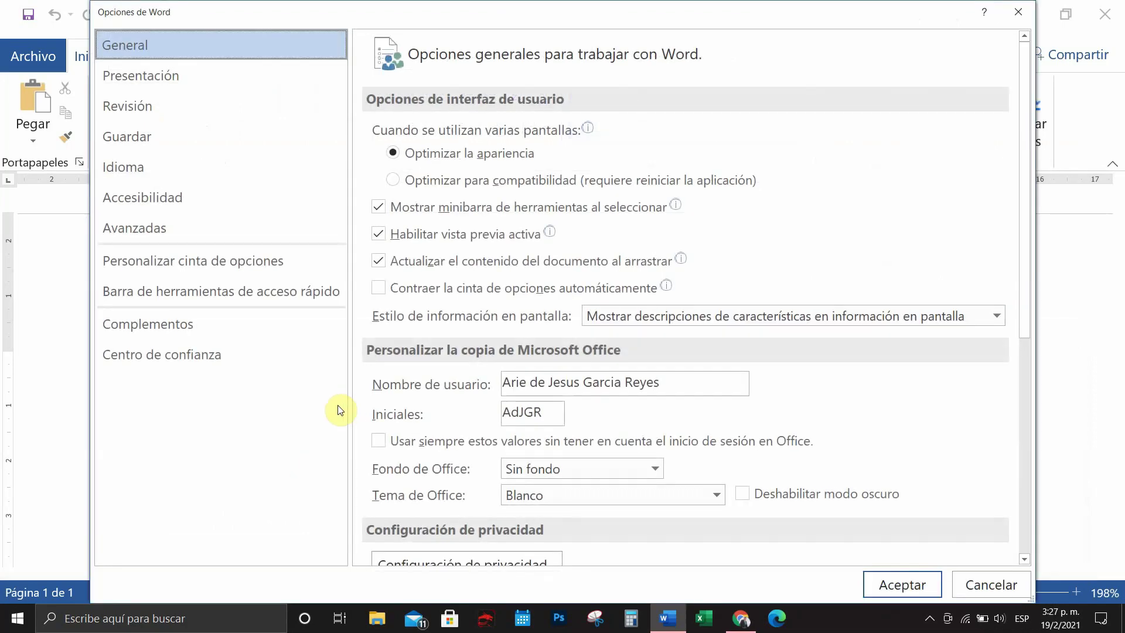
{"action": "left_click", "coordinate": [673, 499]}
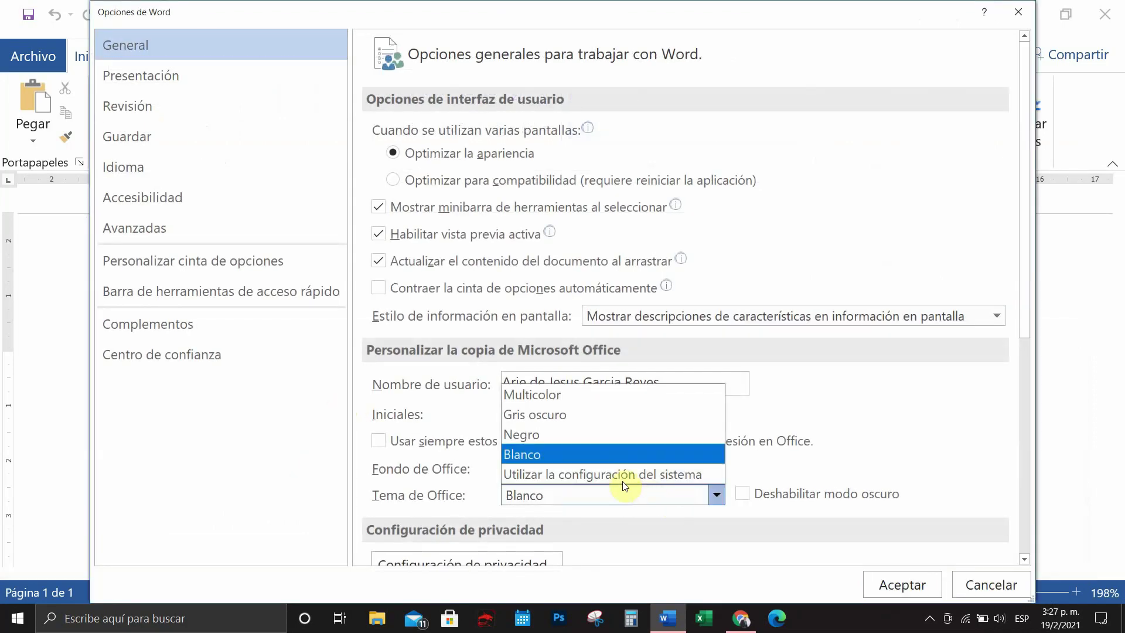
{"action": "left_click", "coordinate": [527, 435]}
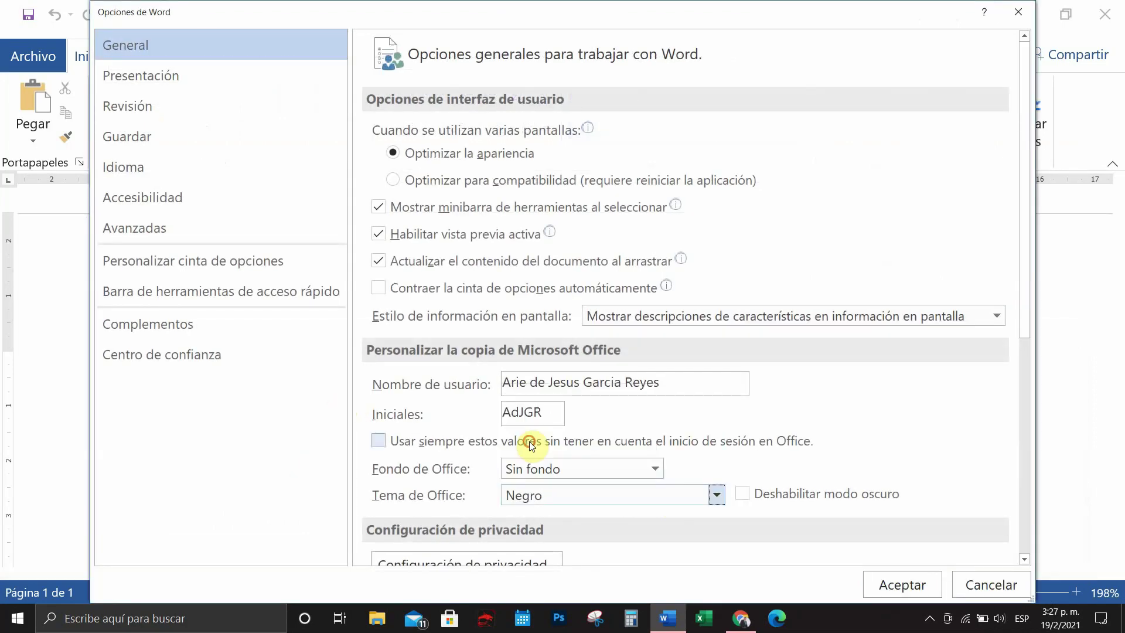
{"action": "left_click", "coordinate": [905, 590]}
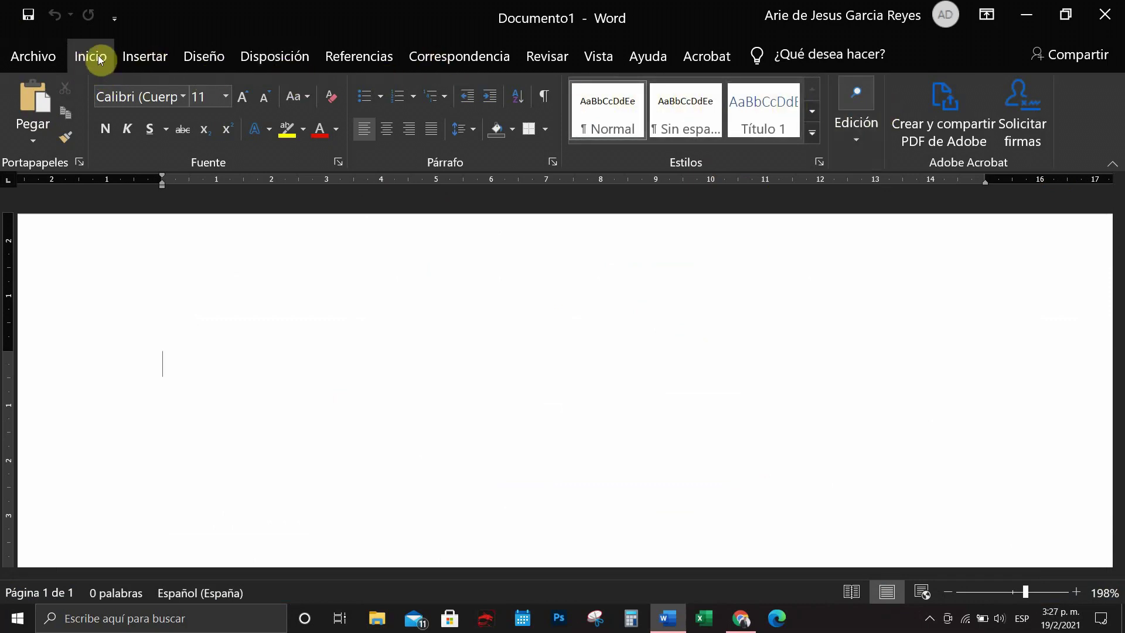
- Examine the ribbon's command sets from Insertar to Acrobat, return to Inicio, and review the Quick Access Toolbar's customization options
{"action": "left_click", "coordinate": [145, 55]}
{"action": "left_click", "coordinate": [197, 55]}
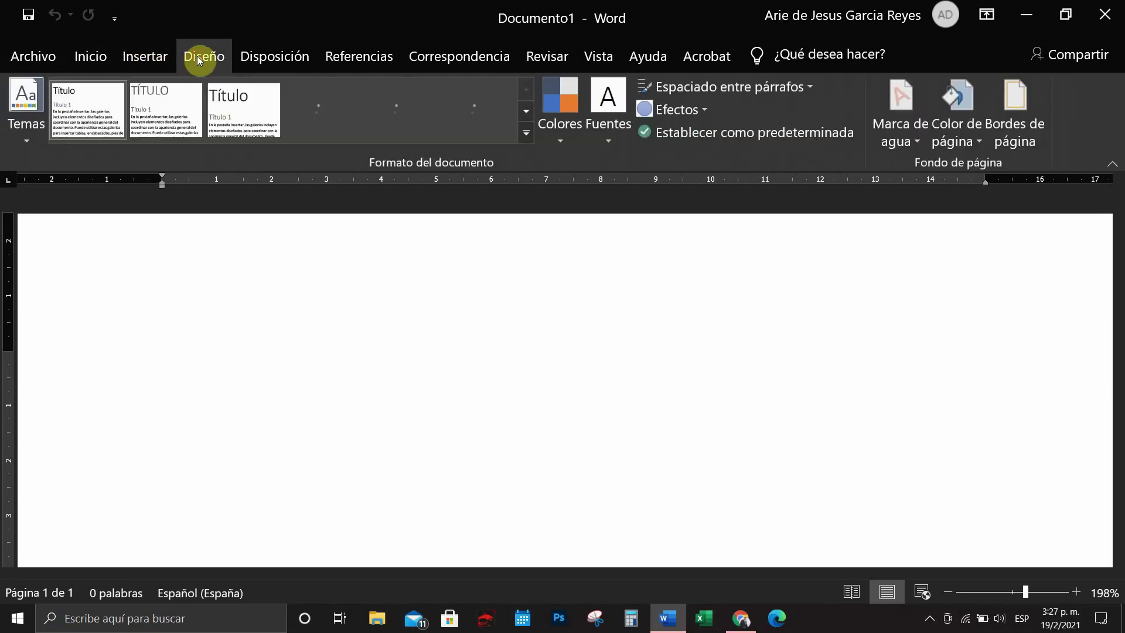
{"action": "left_click", "coordinate": [274, 58]}
{"action": "left_click", "coordinate": [332, 61]}
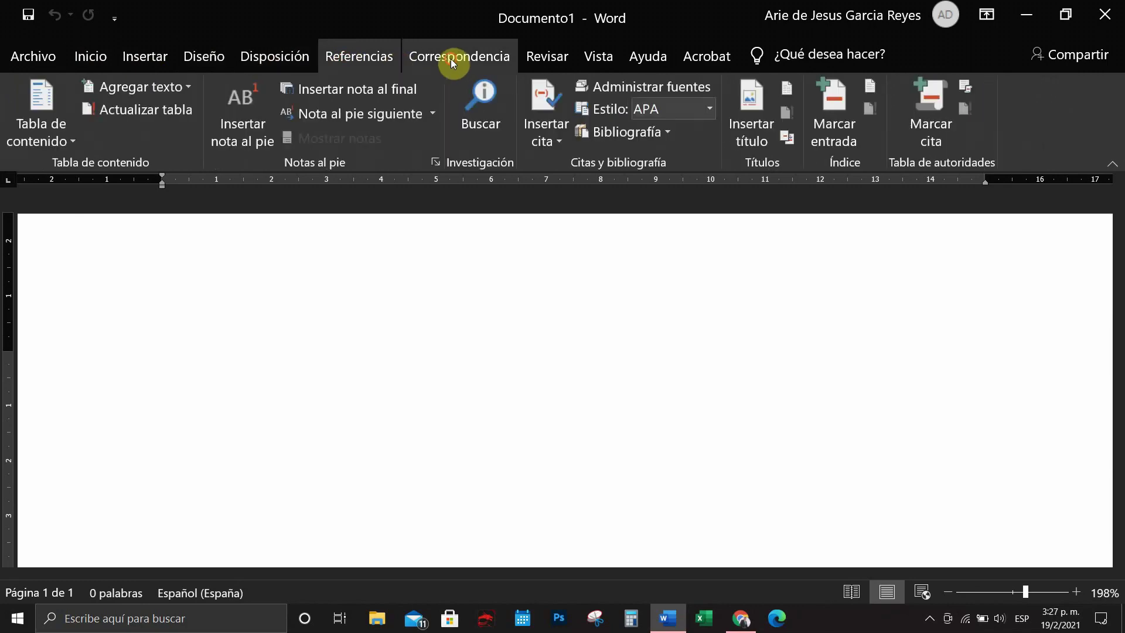
{"action": "left_click", "coordinate": [450, 60]}
{"action": "left_click", "coordinate": [538, 60]}
{"action": "left_click", "coordinate": [597, 58]}
{"action": "left_click", "coordinate": [645, 58]}
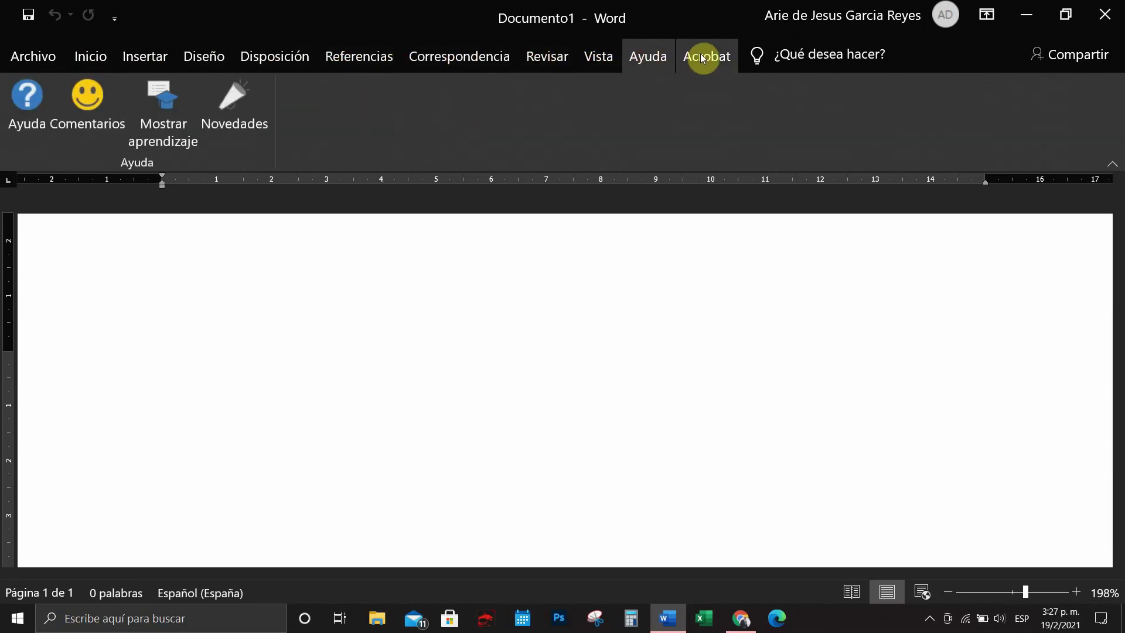
{"action": "left_click", "coordinate": [707, 58]}
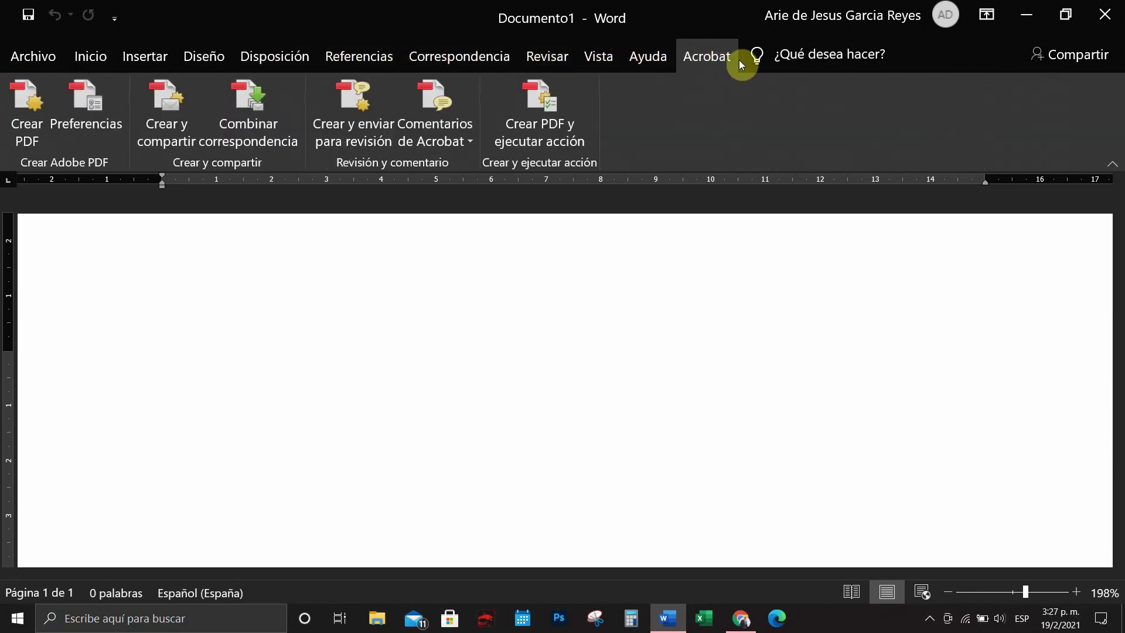
{"action": "left_click", "coordinate": [99, 60]}
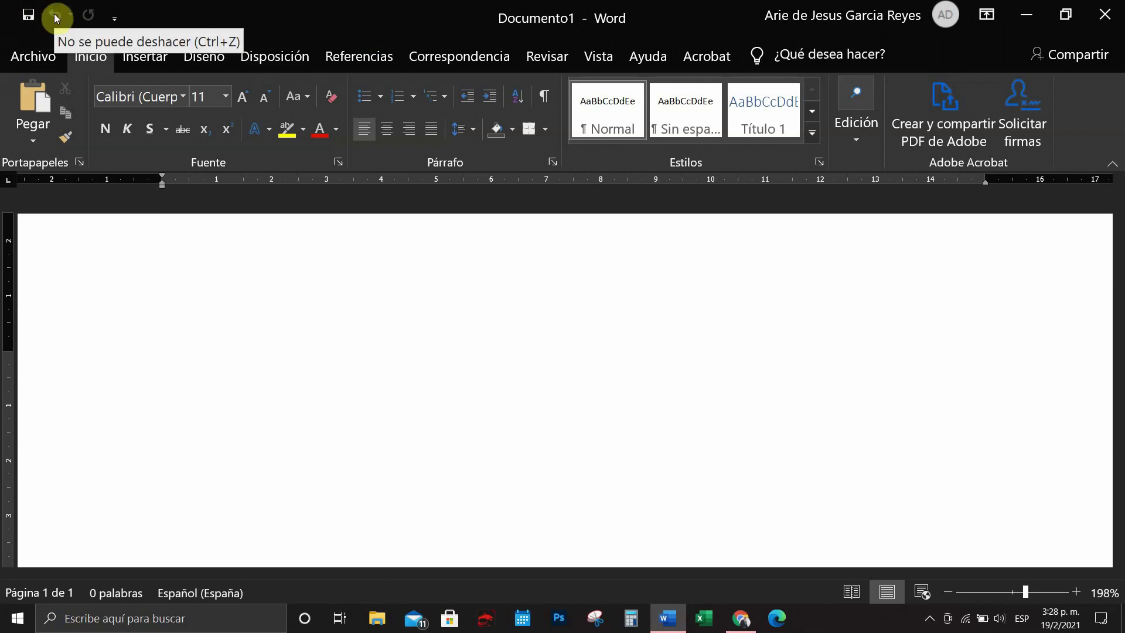
{"action": "left_click", "coordinate": [111, 20]}
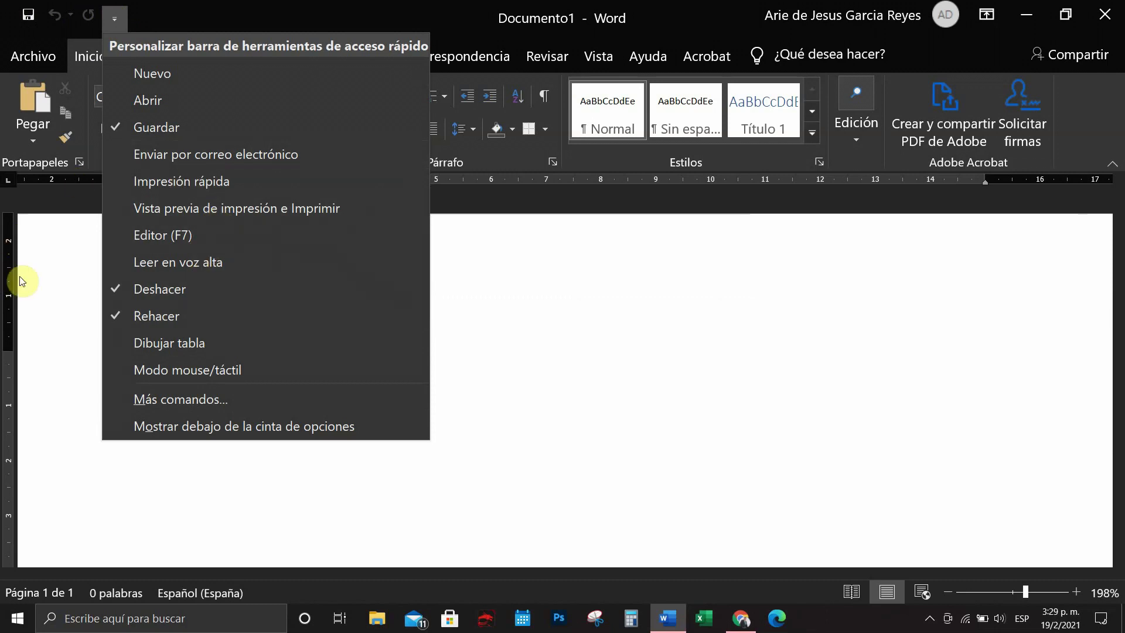
{"action": "left_click", "coordinate": [55, 274]}
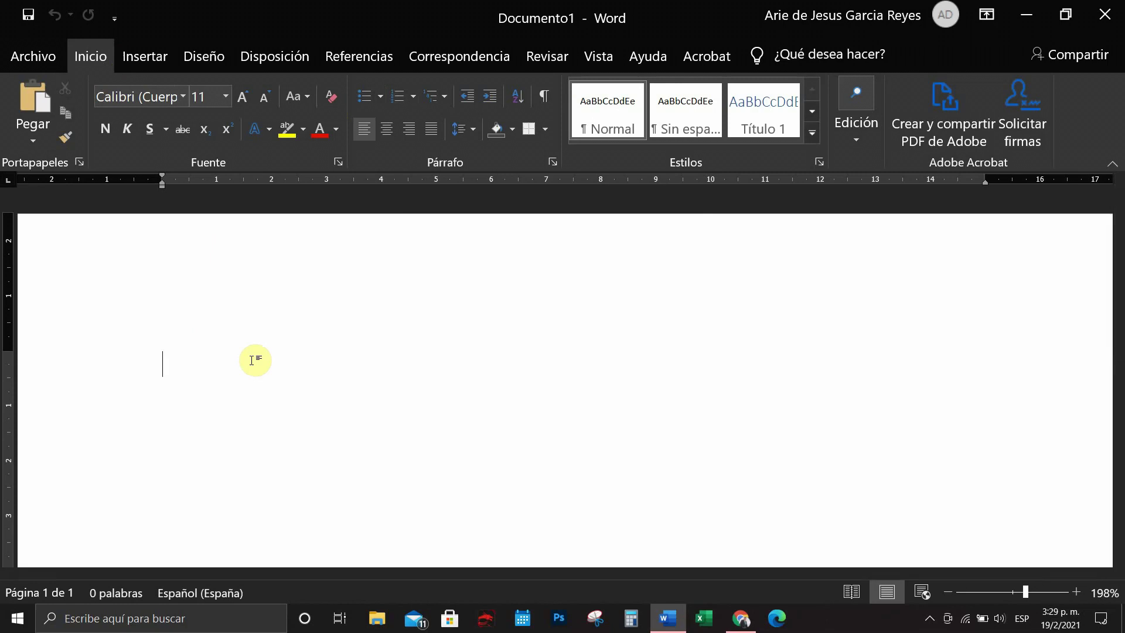
- Write the text "Cuero de word 2021" at the start of the blank document
{"action": "type", "text": "Cuero de "}
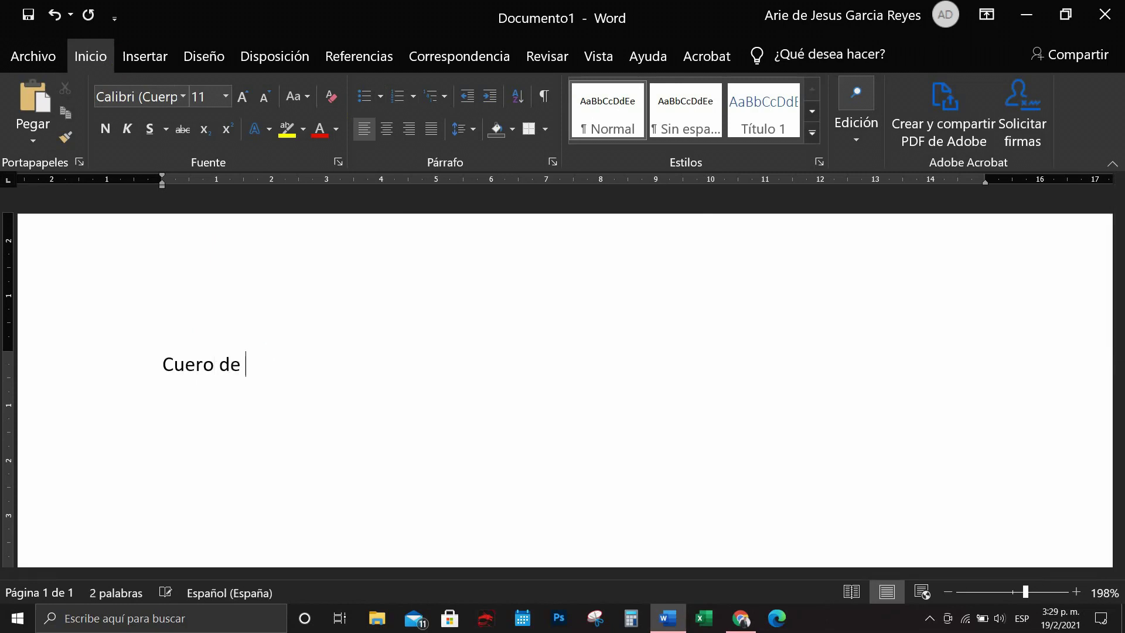
{"action": "type", "text": "word 2021"}
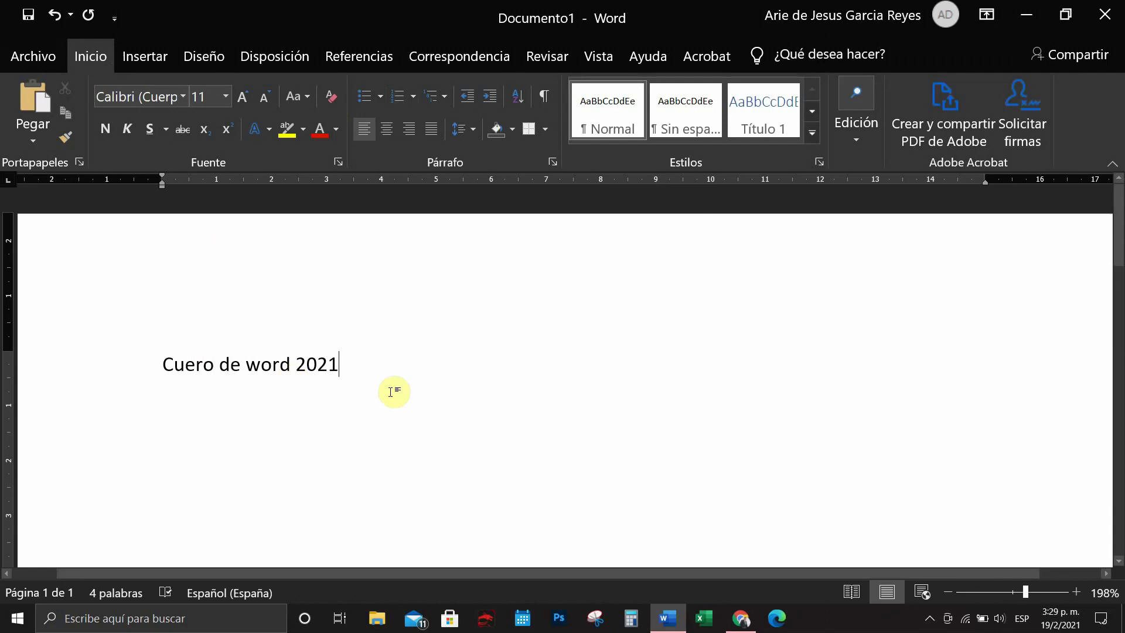
- Format the line "Cuero de word 2021" as bold and italic with a dashed underline
{"action": "left_click_drag", "start_coordinate": [361, 371], "coordinate": [176, 383]}
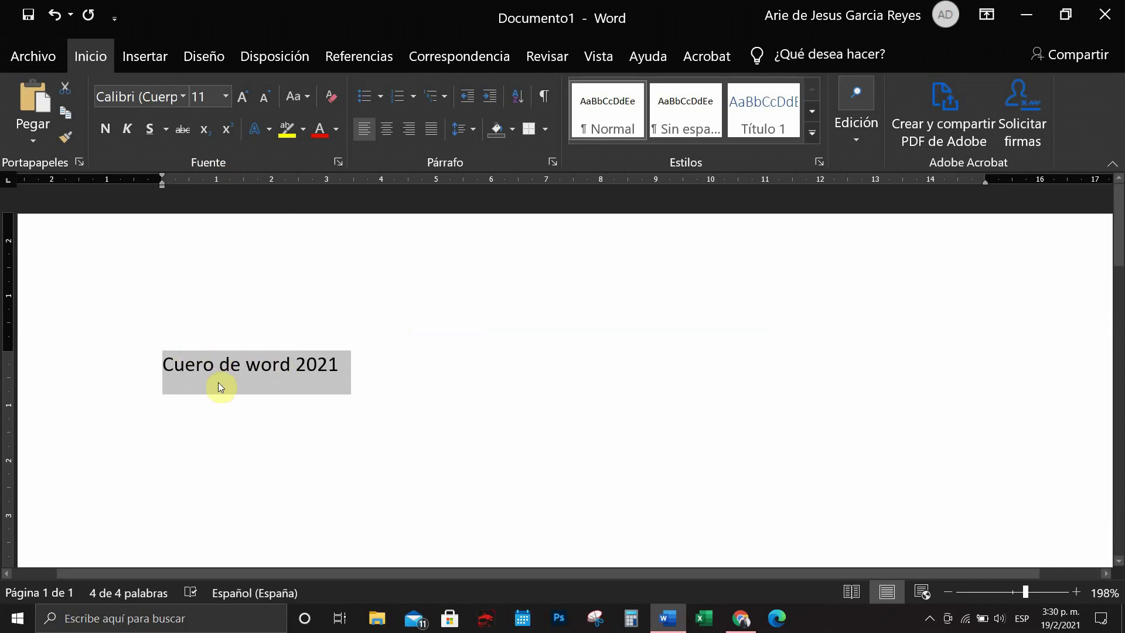
{"action": "left_click", "coordinate": [108, 128]}
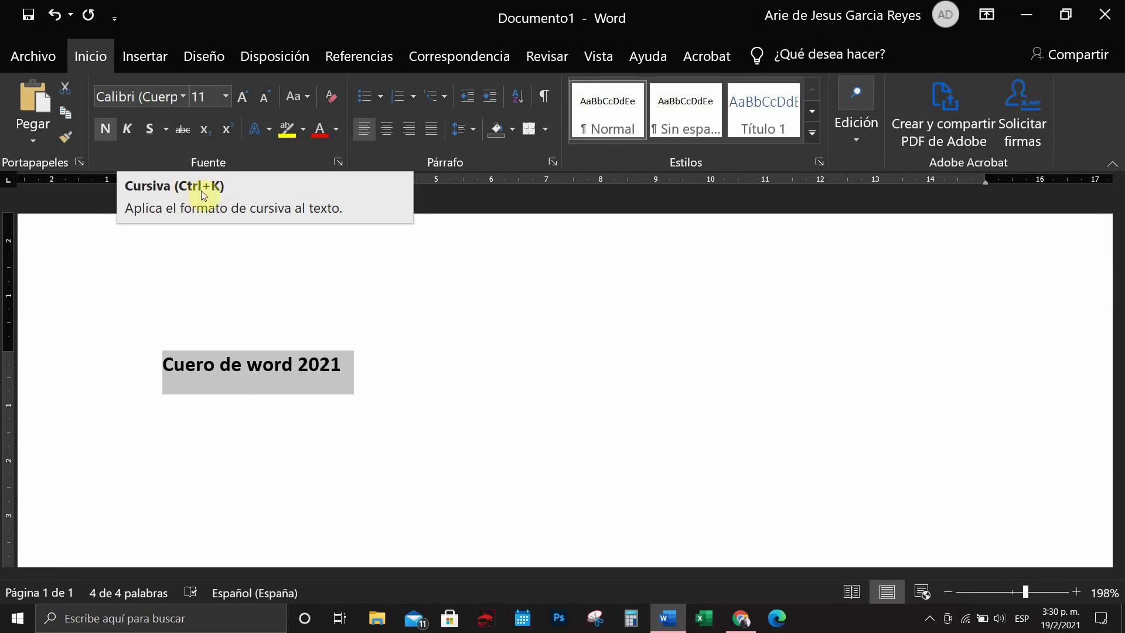
{"action": "left_click", "coordinate": [131, 132]}
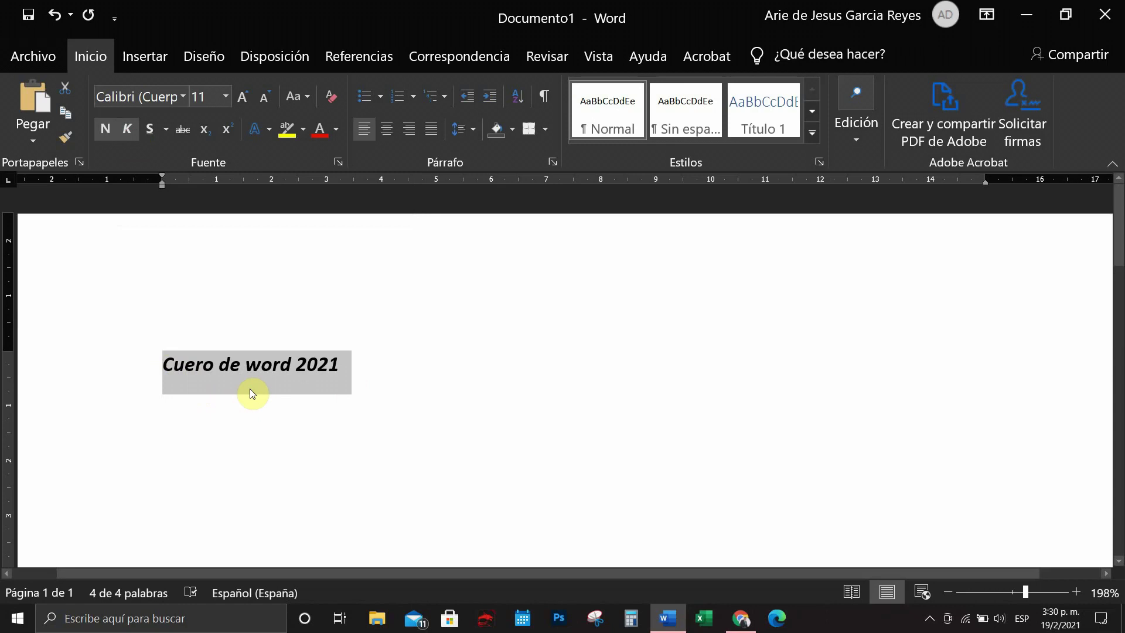
{"action": "left_click", "coordinate": [150, 134]}
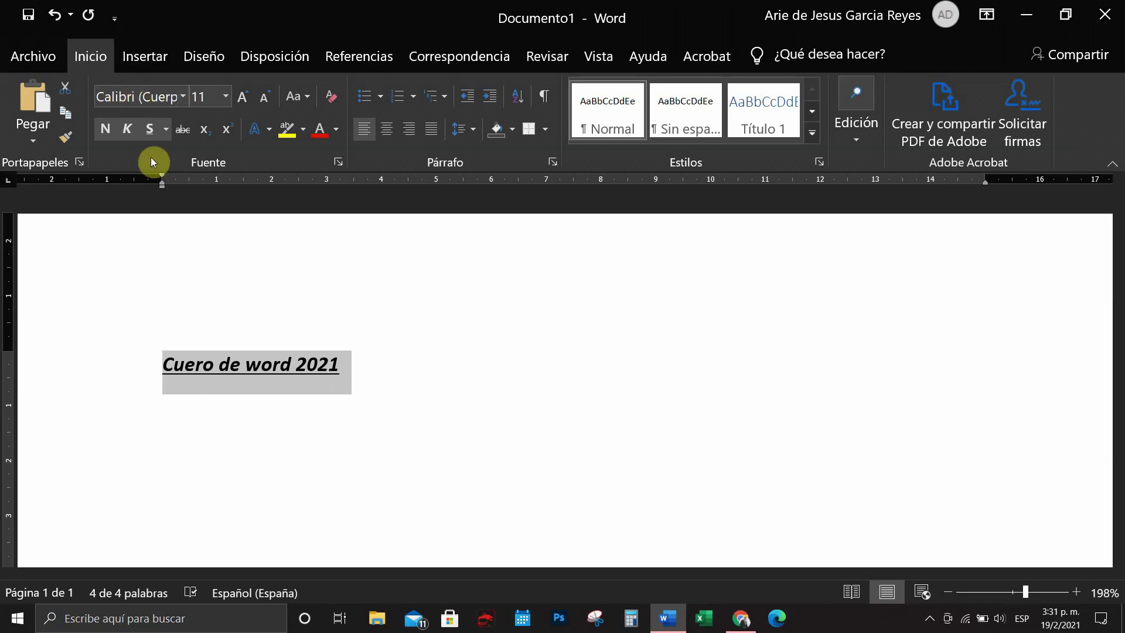
{"action": "left_click", "coordinate": [166, 129]}
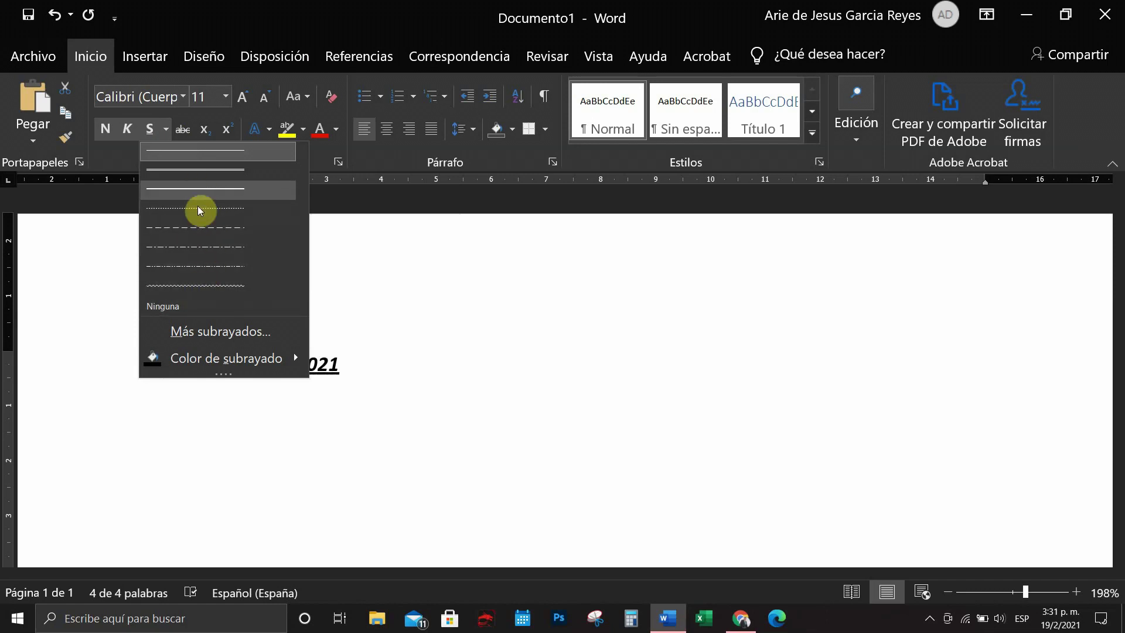
{"action": "left_click", "coordinate": [221, 227]}
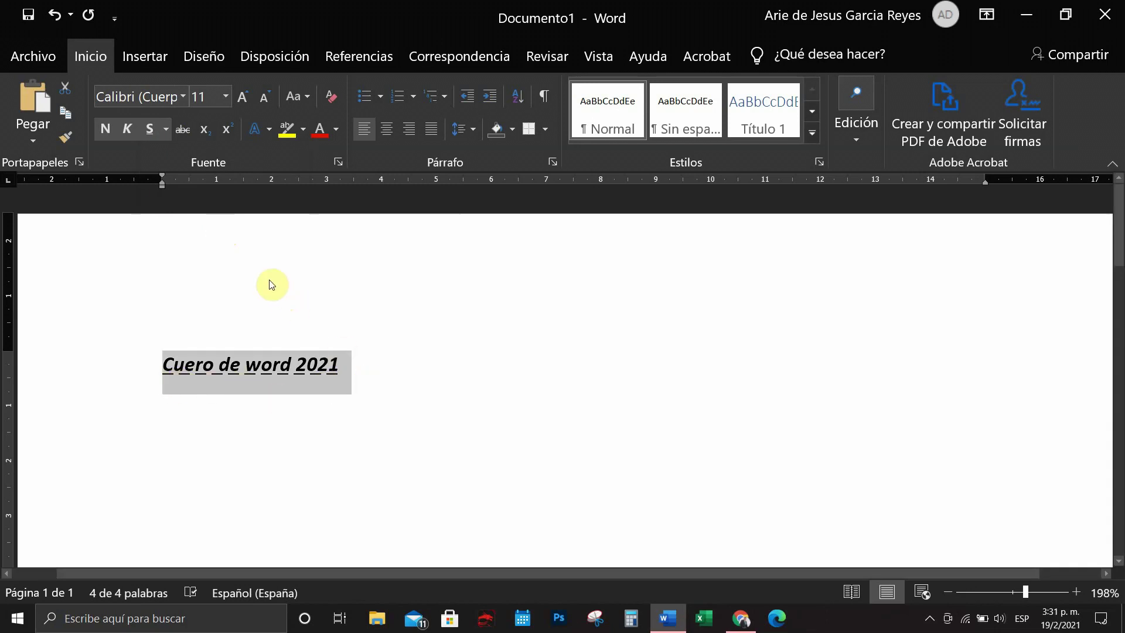
- Try strikethrough on the selected line, remove it, and undo the strikethrough changes
{"action": "left_click", "coordinate": [187, 132]}
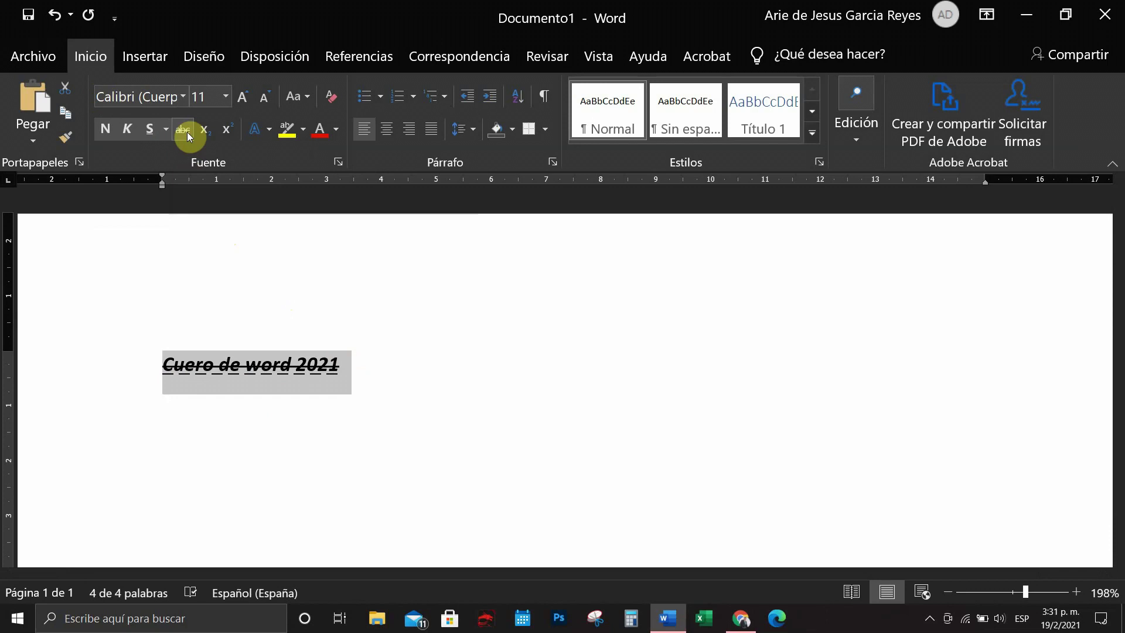
{"action": "left_click", "coordinate": [188, 131]}
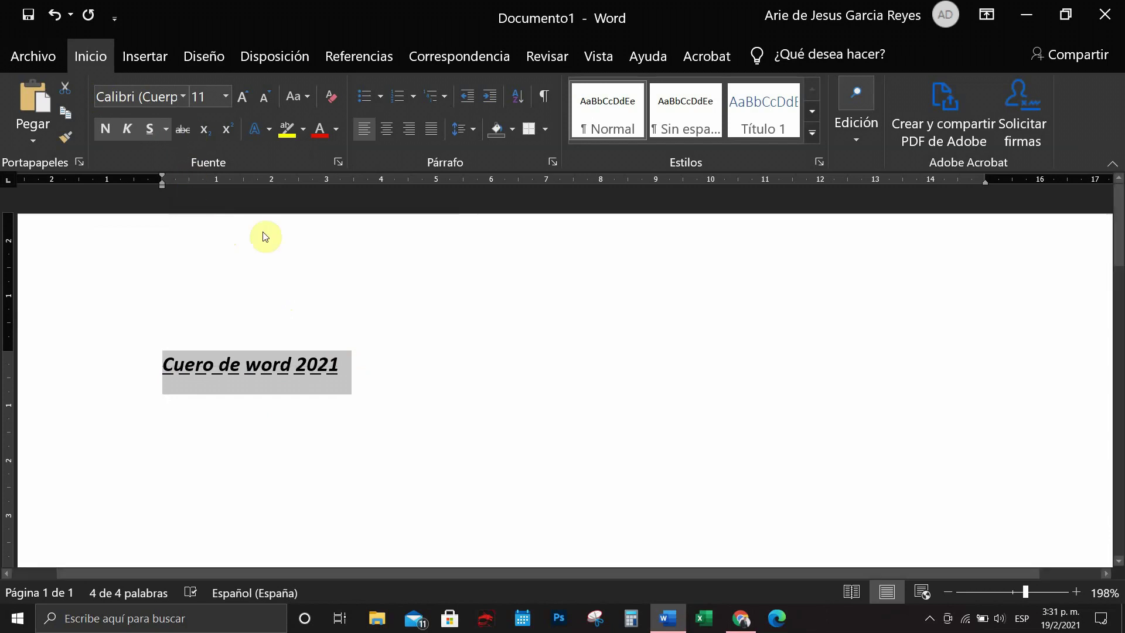
{"action": "left_click", "coordinate": [58, 20]}
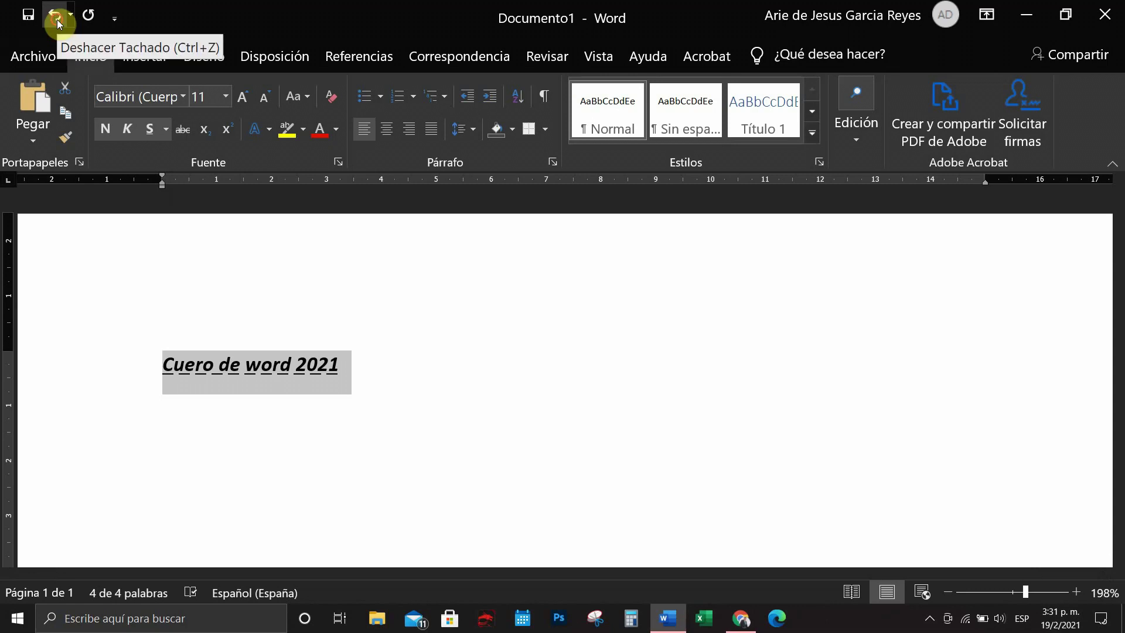
{"action": "left_click", "coordinate": [58, 19]}
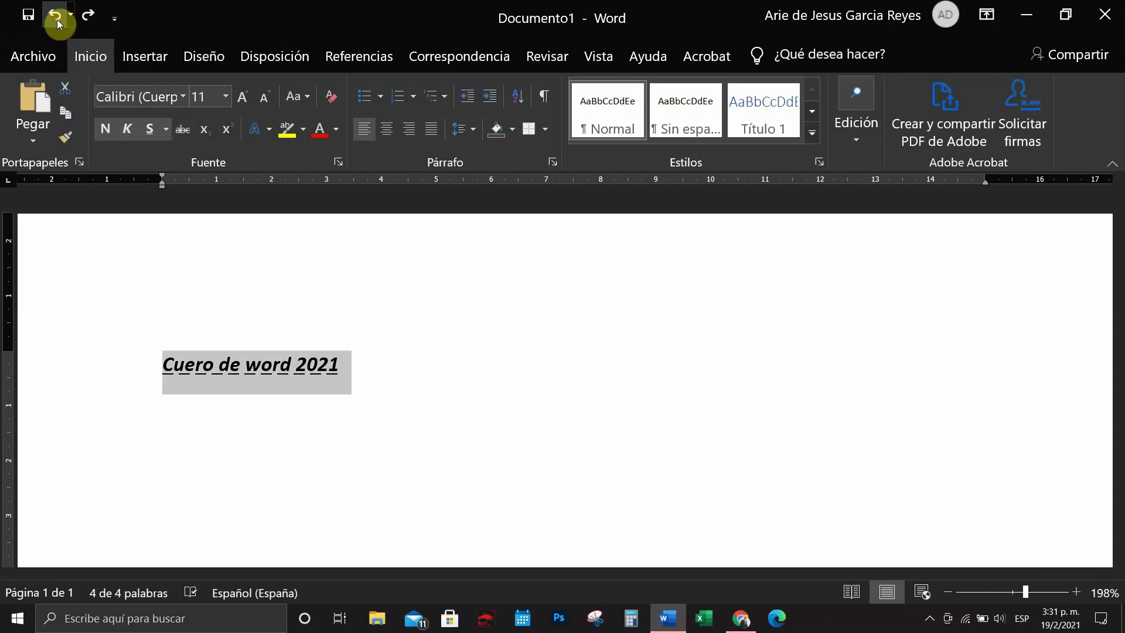
- Undo the dashed underline on the line of text, redo it, and deselect the text
{"action": "left_click", "coordinate": [58, 19]}
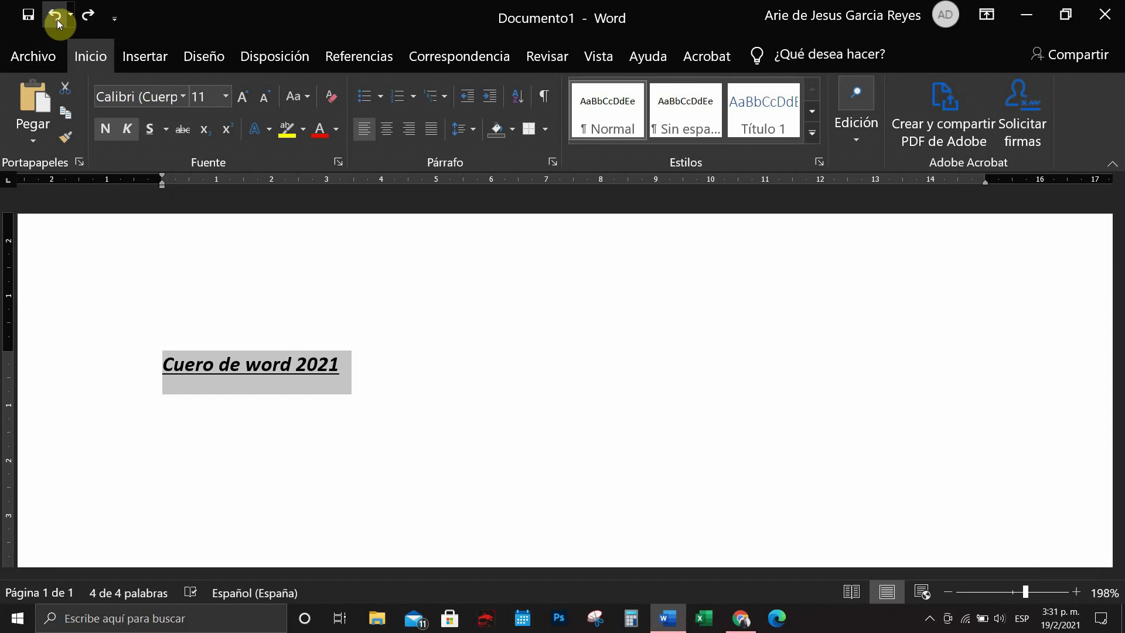
{"action": "left_click", "coordinate": [89, 16]}
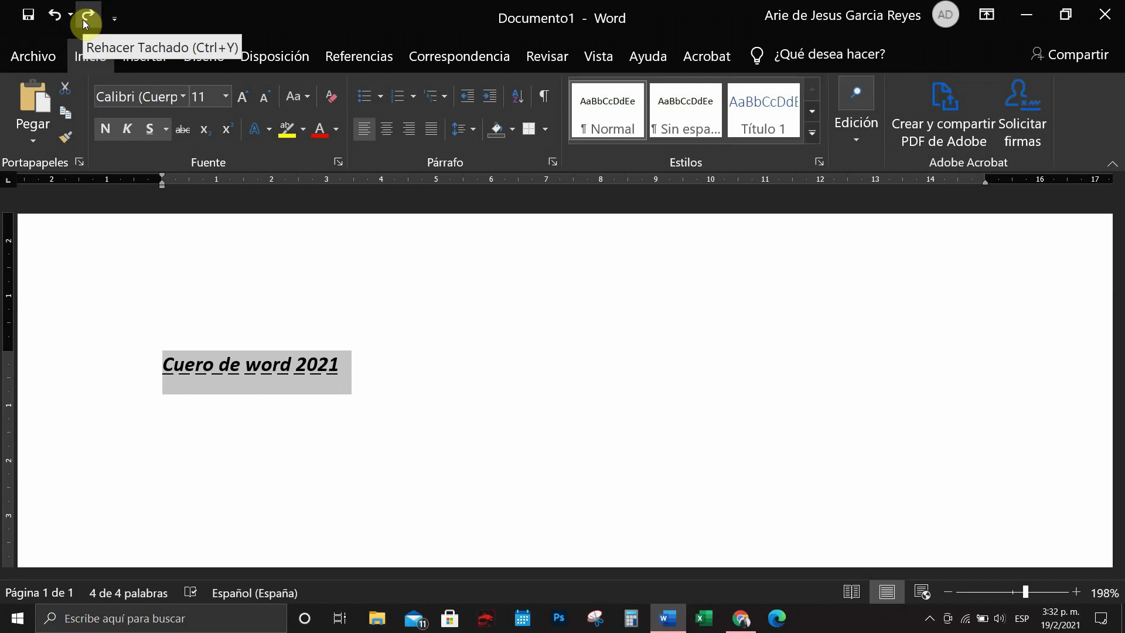
{"action": "left_click", "coordinate": [343, 307]}
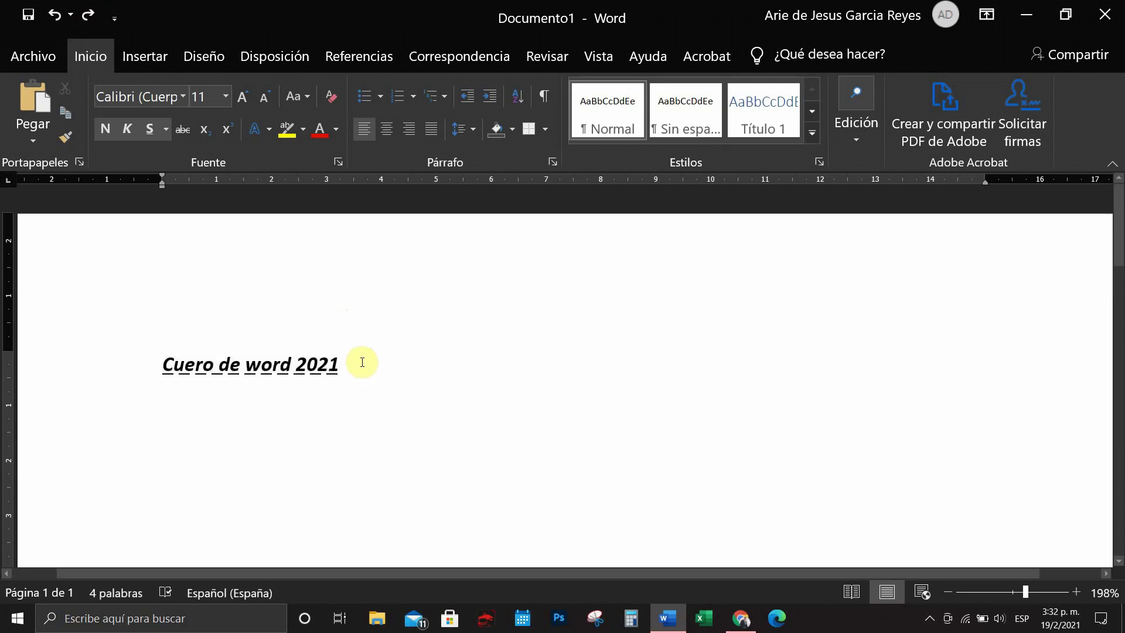
- Set the font of the line "Cuero de word 2021" to Century Gothic
{"action": "left_click_drag", "start_coordinate": [353, 369], "coordinate": [188, 345]}
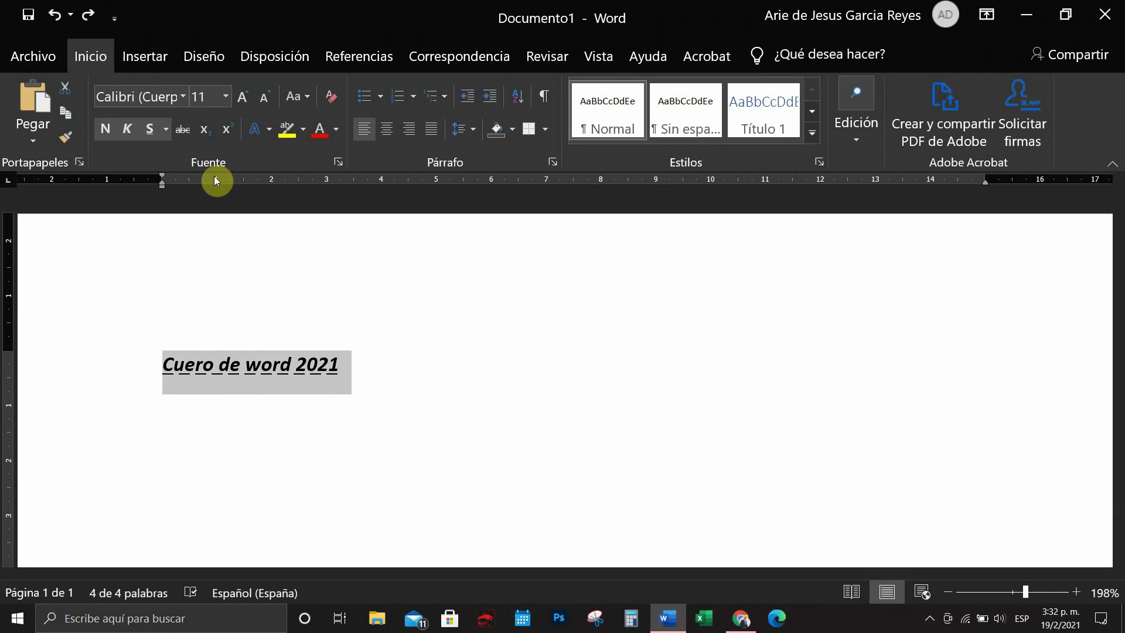
{"action": "left_click", "coordinate": [183, 98]}
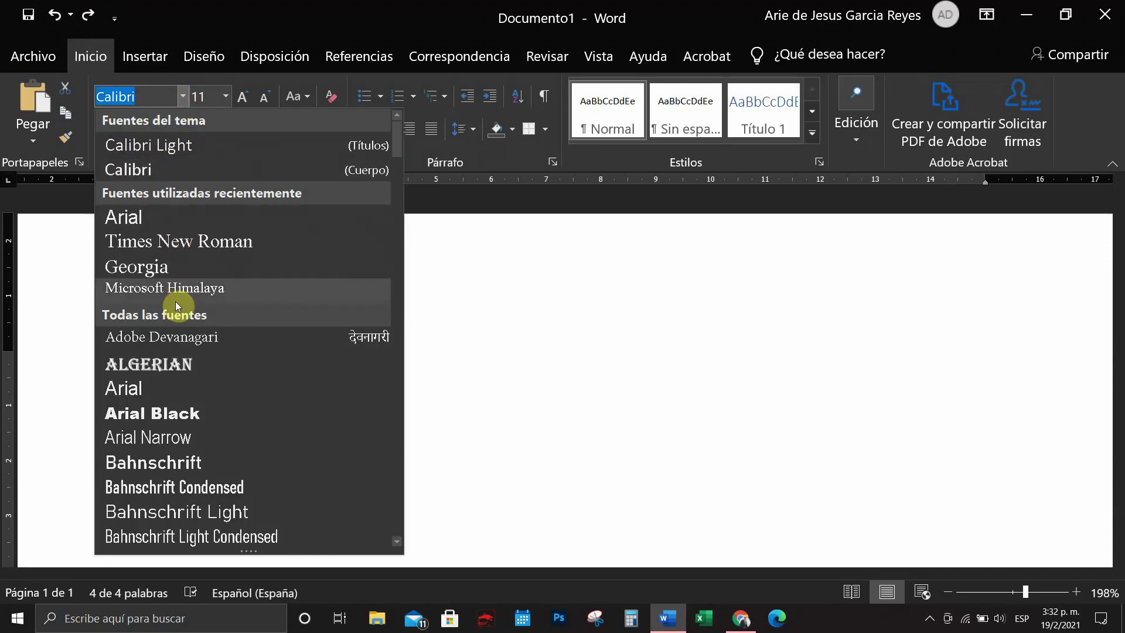
{"action": "scroll", "coordinate": [176, 305], "scroll_direction": "down", "scroll_amount": 6}
{"action": "scroll", "coordinate": [177, 309], "scroll_direction": "down", "scroll_amount": 10}
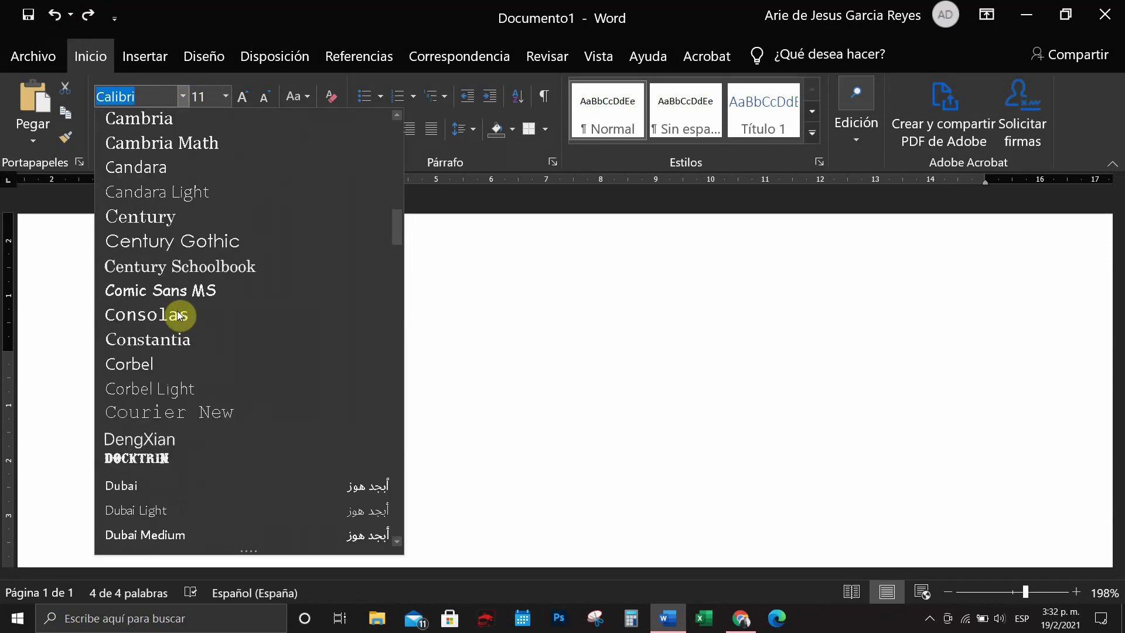
{"action": "scroll", "coordinate": [177, 311], "scroll_direction": "up", "scroll_amount": 2}
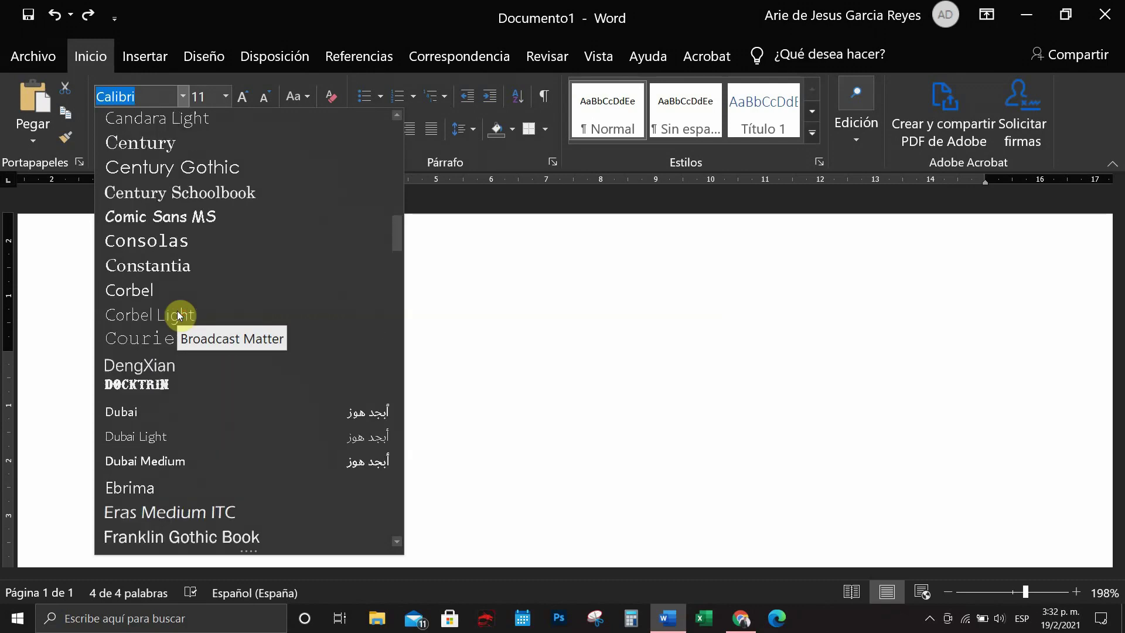
{"action": "left_click", "coordinate": [184, 167]}
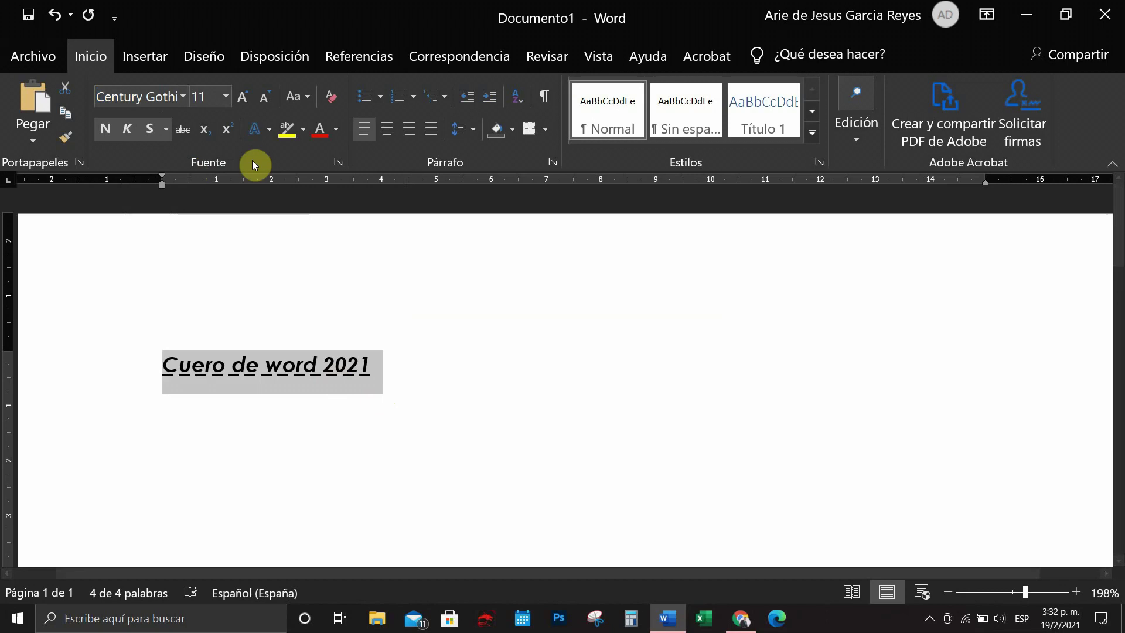
- Set the selected line's font size to 20 and enlarge it two increments to 24
{"action": "left_click", "coordinate": [226, 97]}
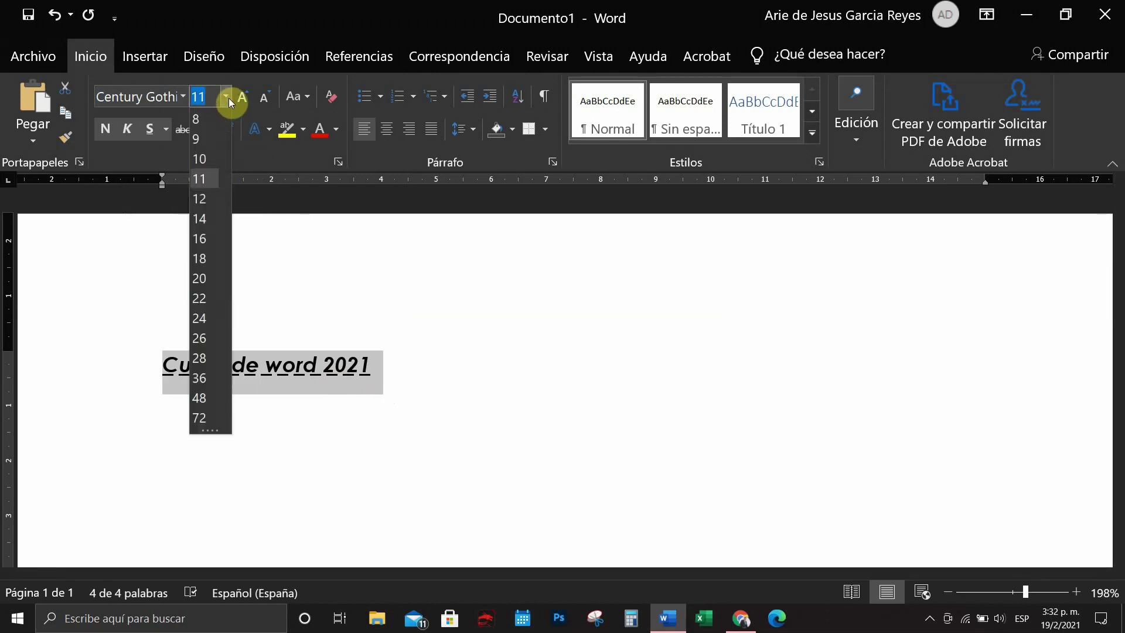
{"action": "left_click", "coordinate": [200, 279]}
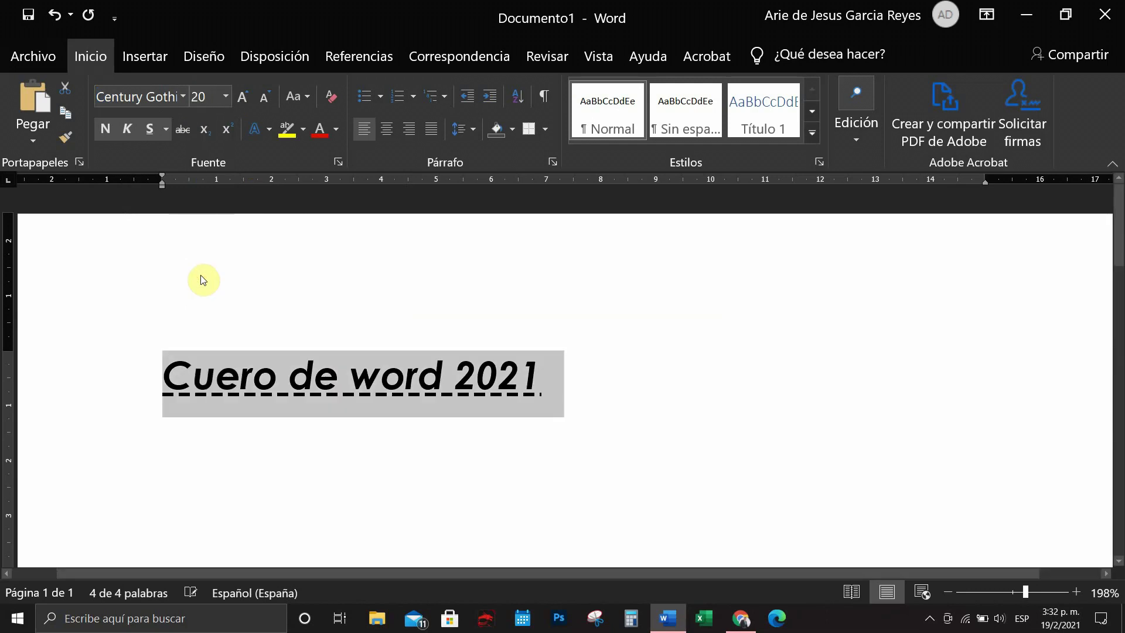
{"action": "left_click", "coordinate": [246, 97]}
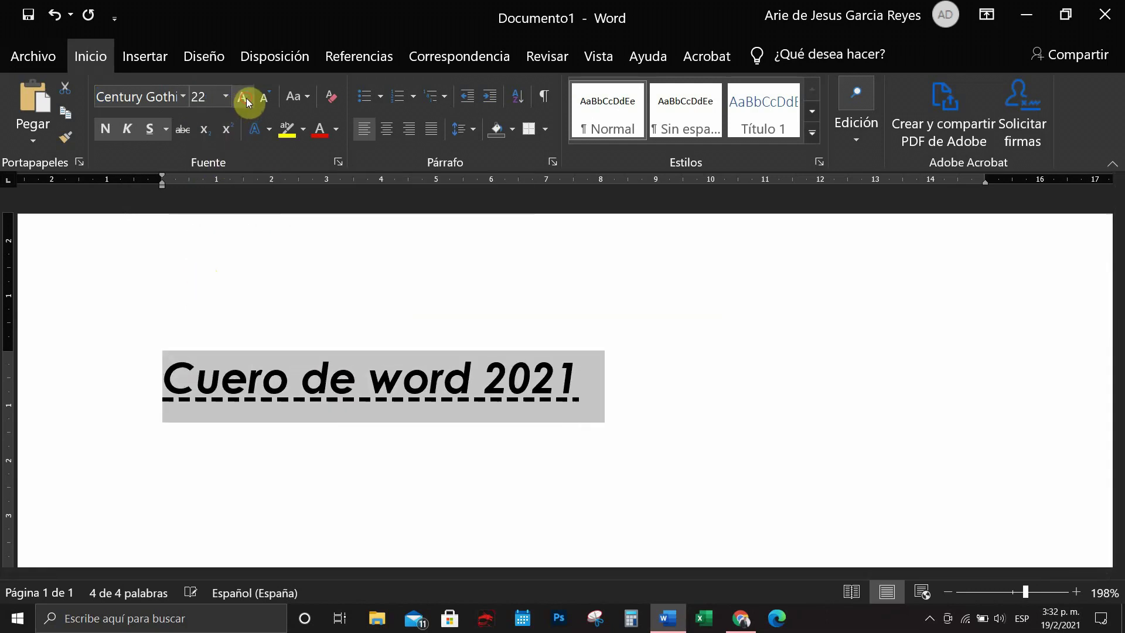
{"action": "left_click", "coordinate": [247, 97]}
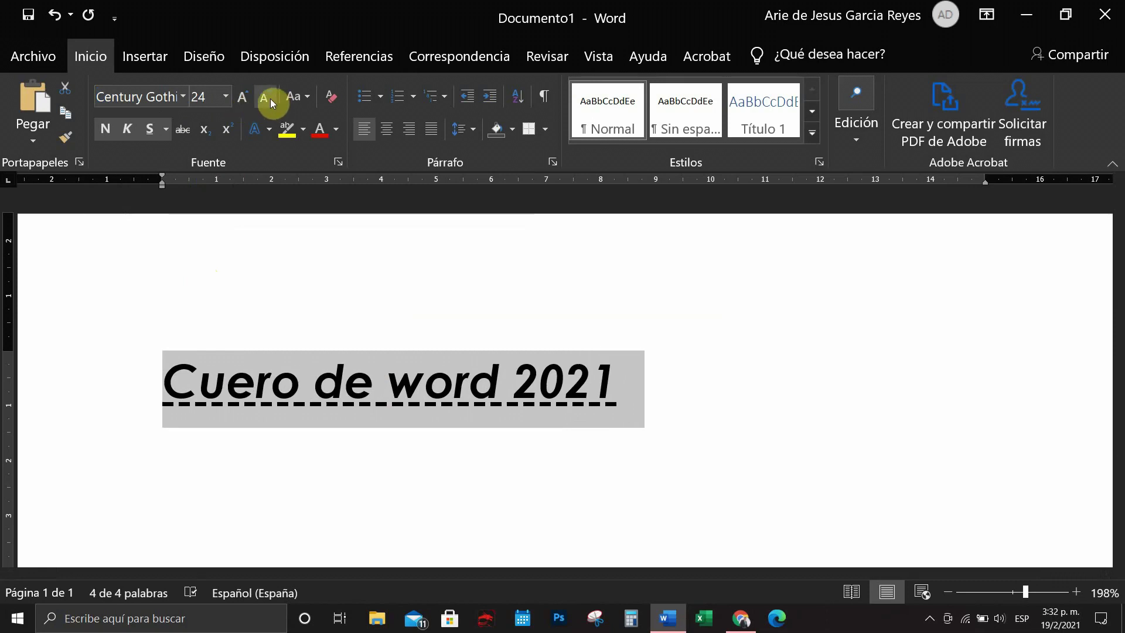
- Shrink the selected line's font size in four increments to 16
{"action": "left_click", "coordinate": [269, 97]}
{"action": "left_click", "coordinate": [269, 97]}
{"action": "left_click", "coordinate": [269, 97]}
{"action": "left_click", "coordinate": [266, 98]}
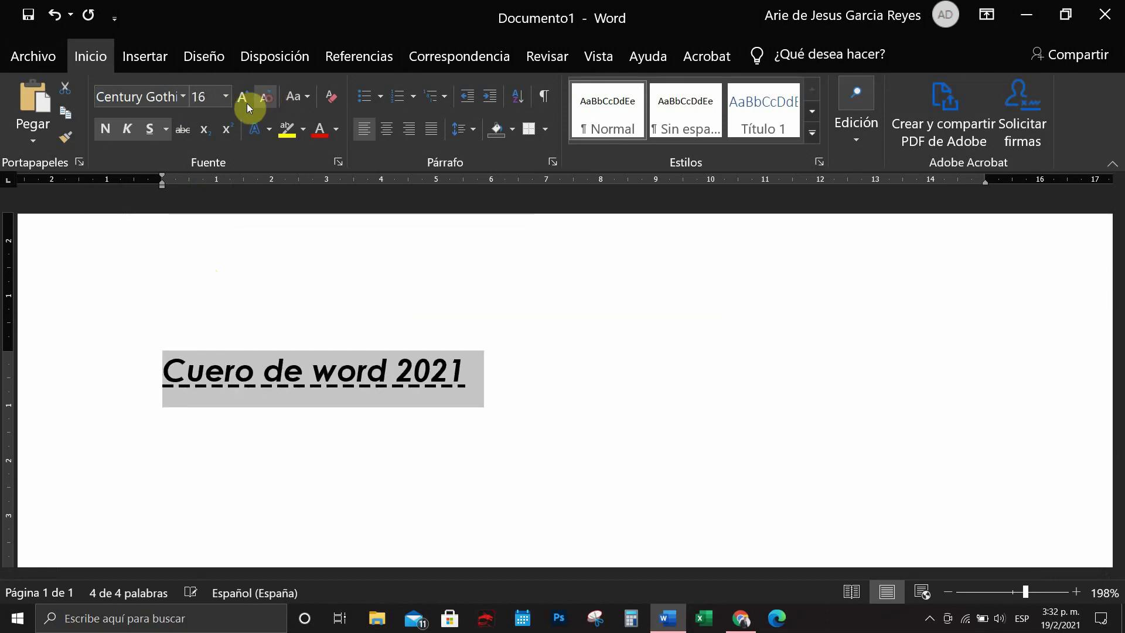
{"action": "left_click", "coordinate": [224, 99]}
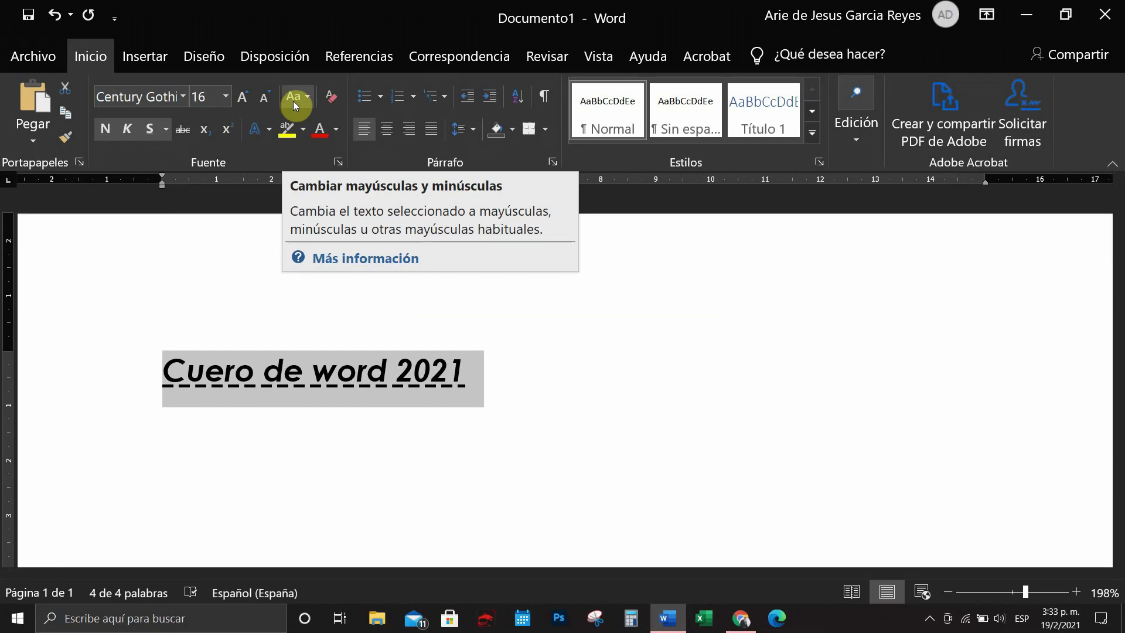
- Convert the selected line to all uppercase and then to all lowercase
{"action": "left_click", "coordinate": [307, 96]}
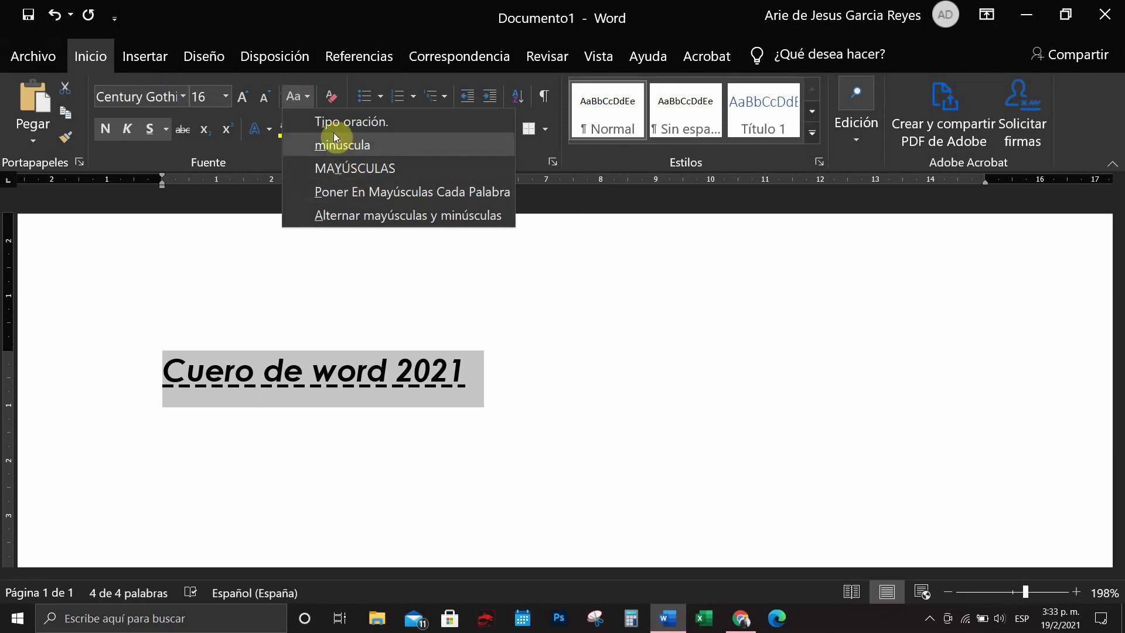
{"action": "left_click", "coordinate": [356, 168]}
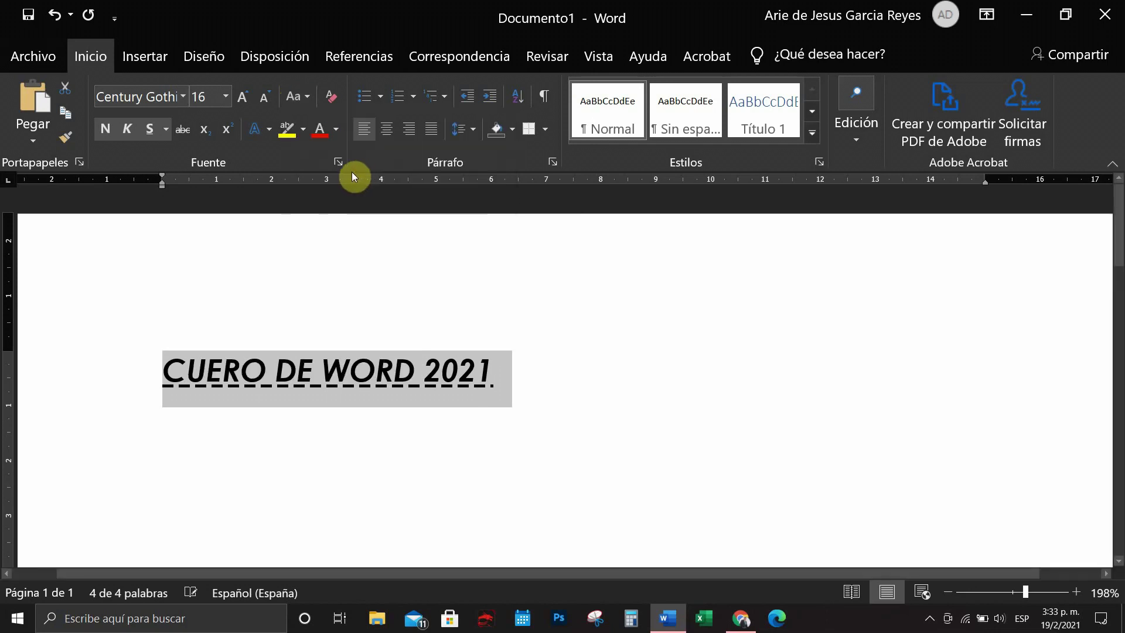
{"action": "left_click", "coordinate": [306, 96]}
{"action": "left_click", "coordinate": [328, 144]}
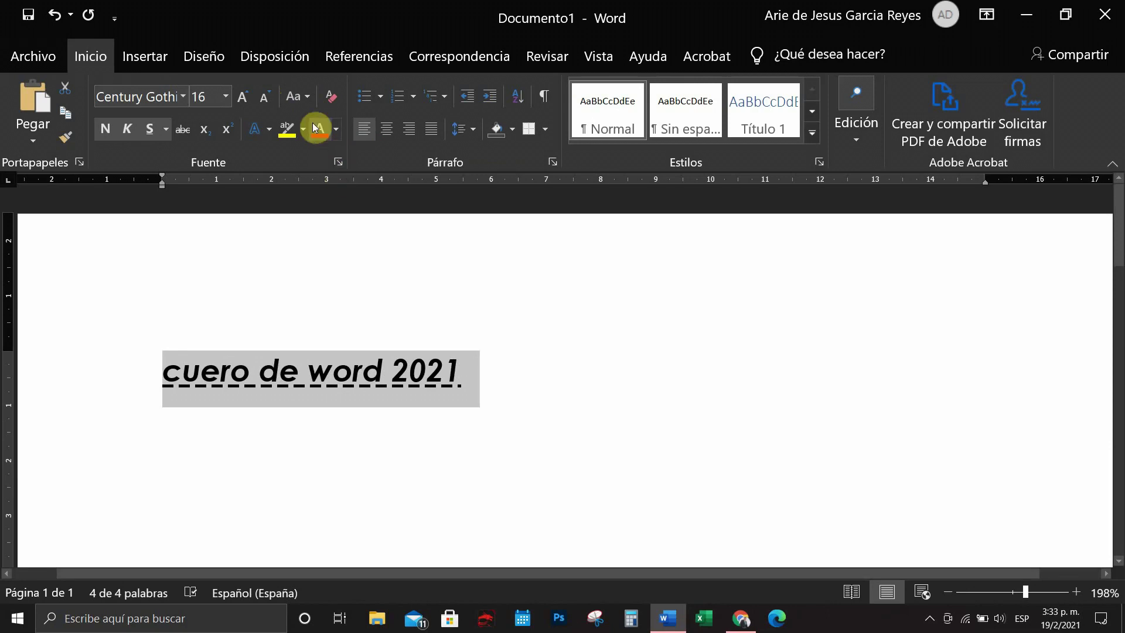
- Undo the lowercase and uppercase changes on the selected line
{"action": "left_click", "coordinate": [307, 98]}
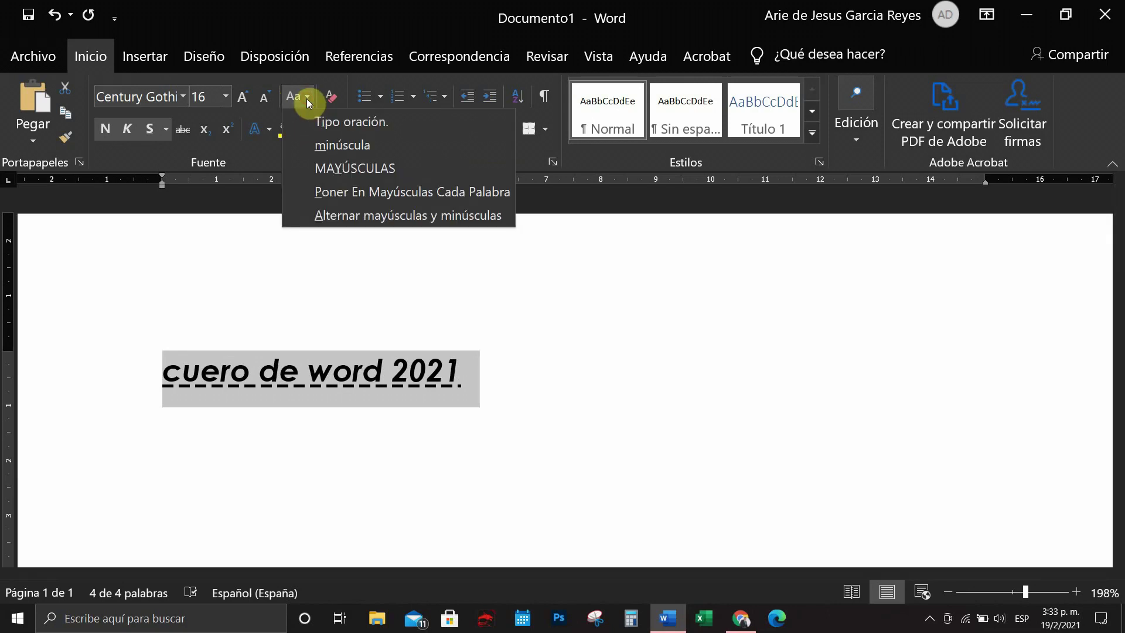
{"action": "left_click", "coordinate": [46, 20]}
{"action": "left_click", "coordinate": [54, 17]}
{"action": "left_click", "coordinate": [54, 17]}
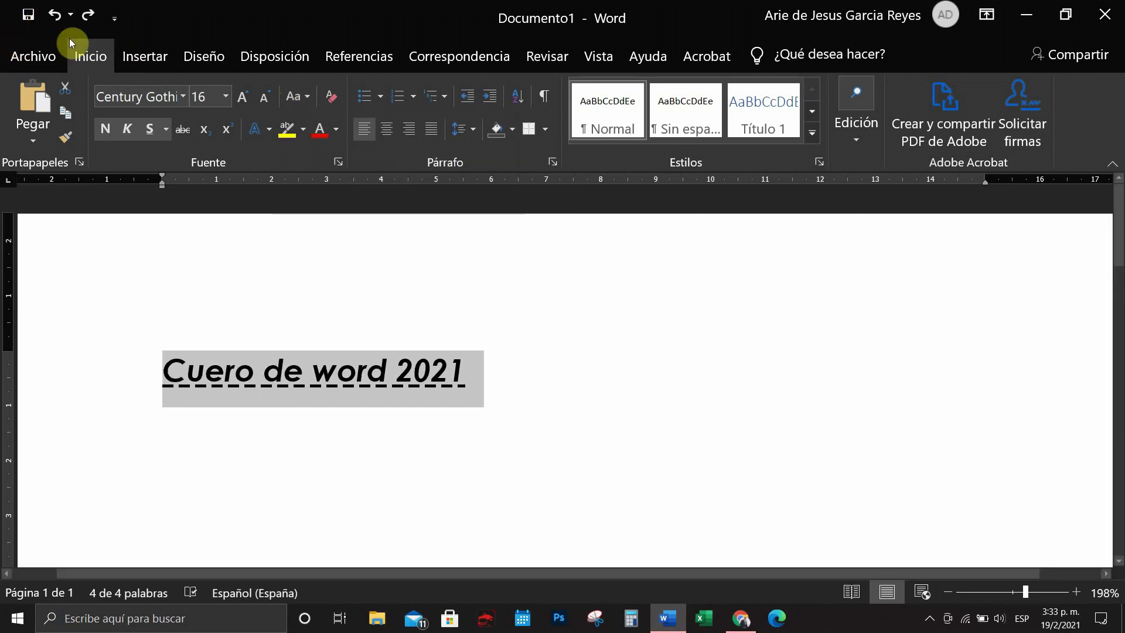
- Highlight the line "Cuero de word 2021" in fuchsia and set its font colour to black
{"action": "left_click", "coordinate": [303, 132]}
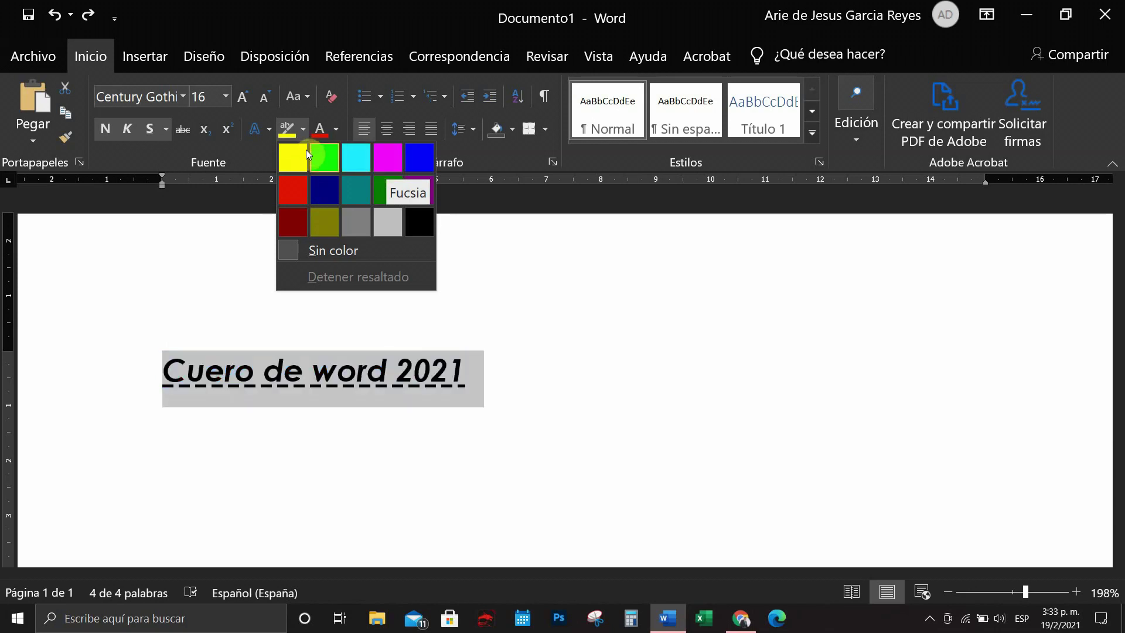
{"action": "left_click", "coordinate": [385, 164]}
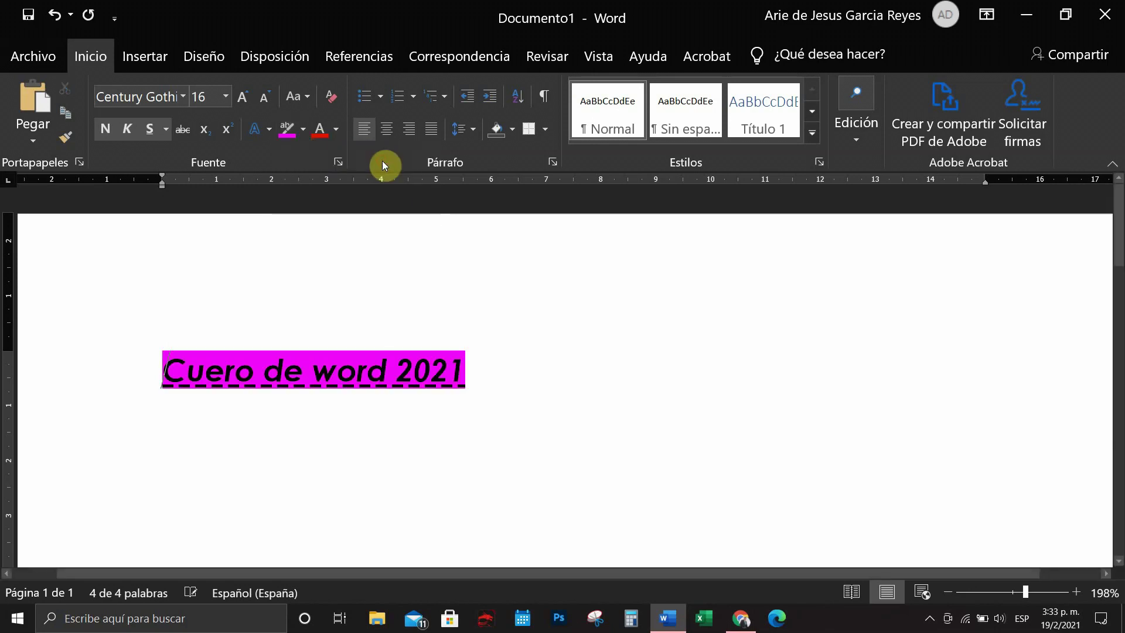
{"action": "left_click_drag", "start_coordinate": [485, 379], "coordinate": [183, 344]}
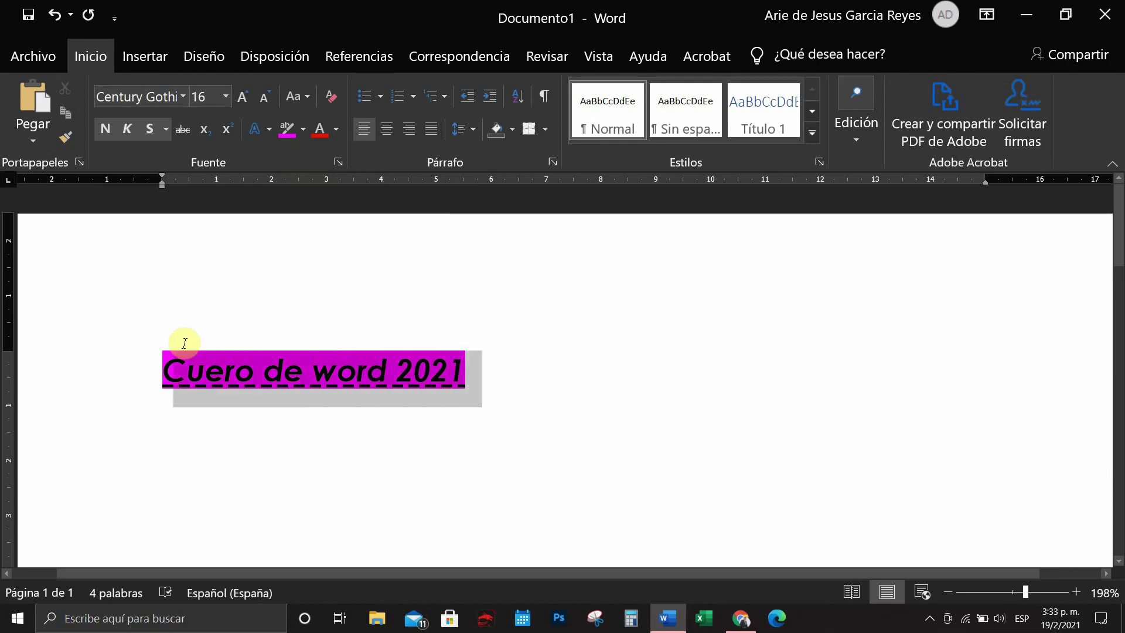
{"action": "left_click", "coordinate": [339, 127]}
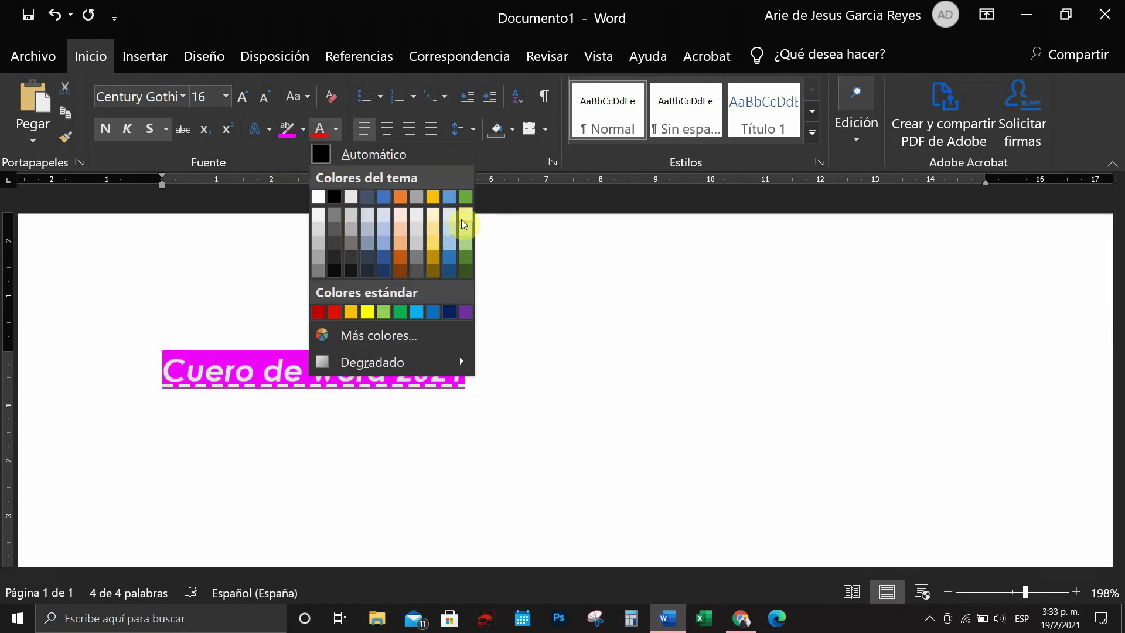
{"action": "left_click", "coordinate": [333, 197]}
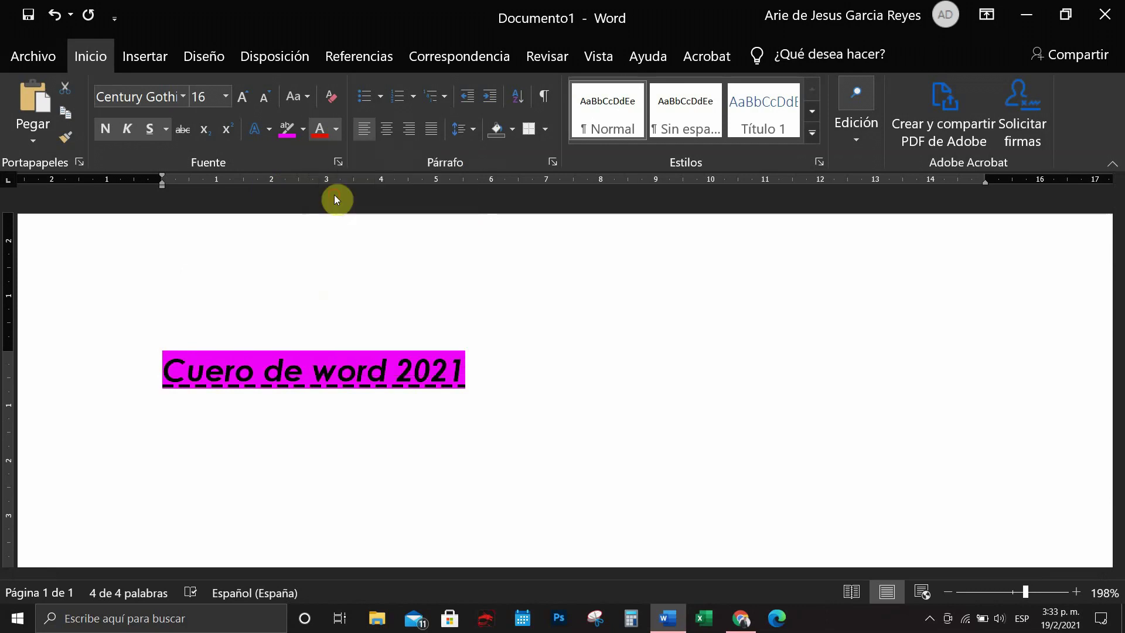
- Remove the highlight colour from the whole line of text and deselect it
{"action": "left_click_drag", "start_coordinate": [477, 369], "coordinate": [188, 357]}
{"action": "left_click", "coordinate": [303, 130]}
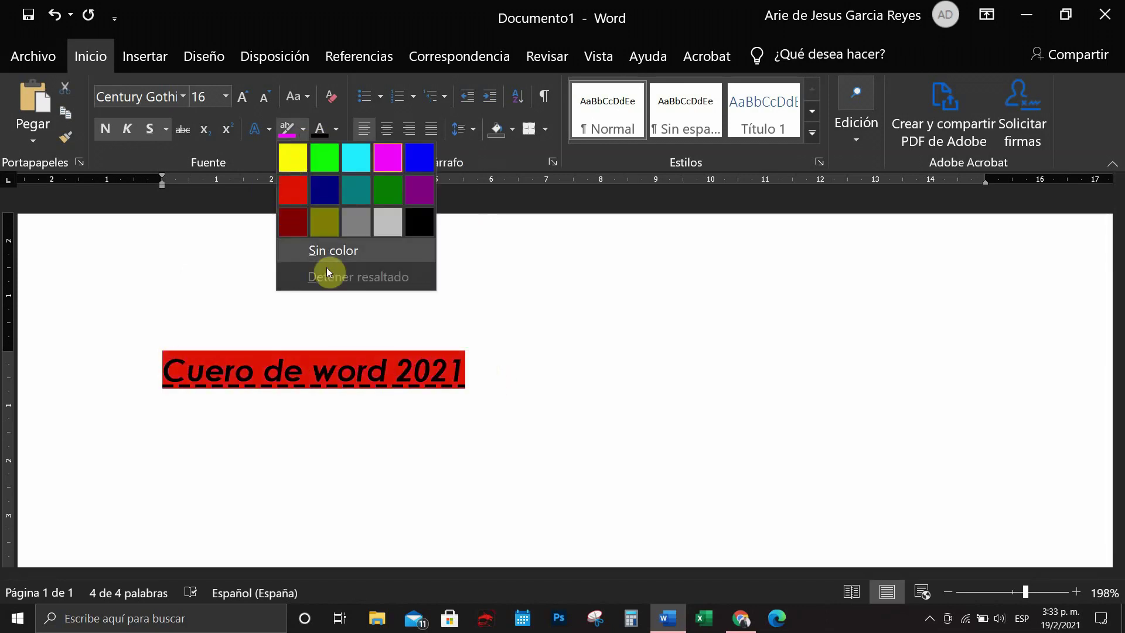
{"action": "left_click", "coordinate": [353, 255]}
{"action": "left_click", "coordinate": [469, 345]}
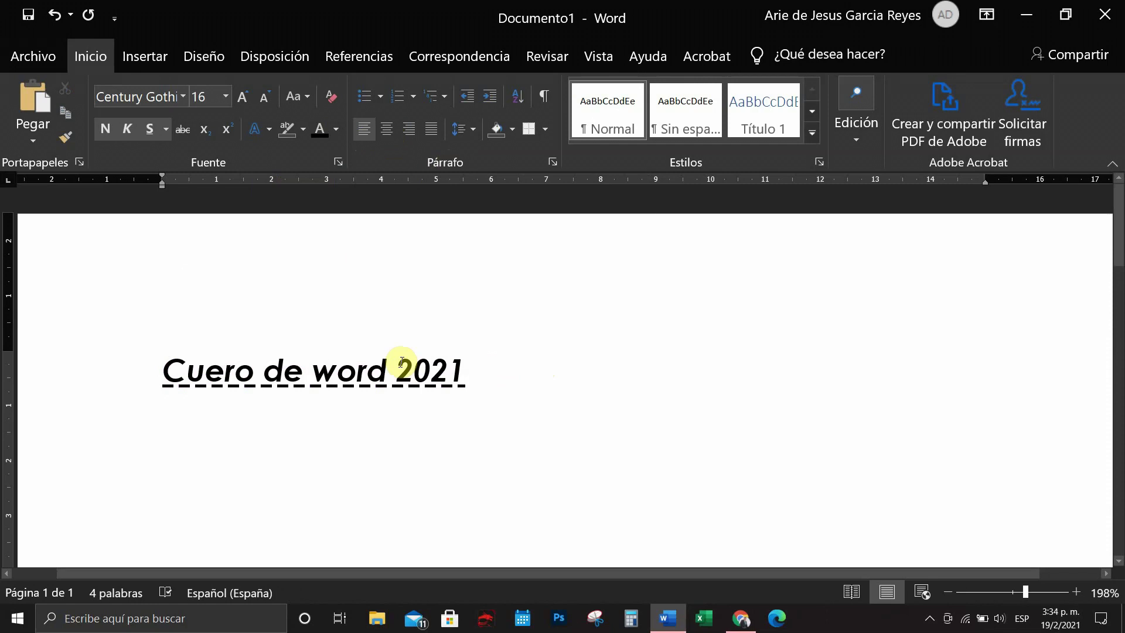
- Try centred, left, right and justified alignment on the line, and finish with it centred
{"action": "left_click", "coordinate": [474, 373]}
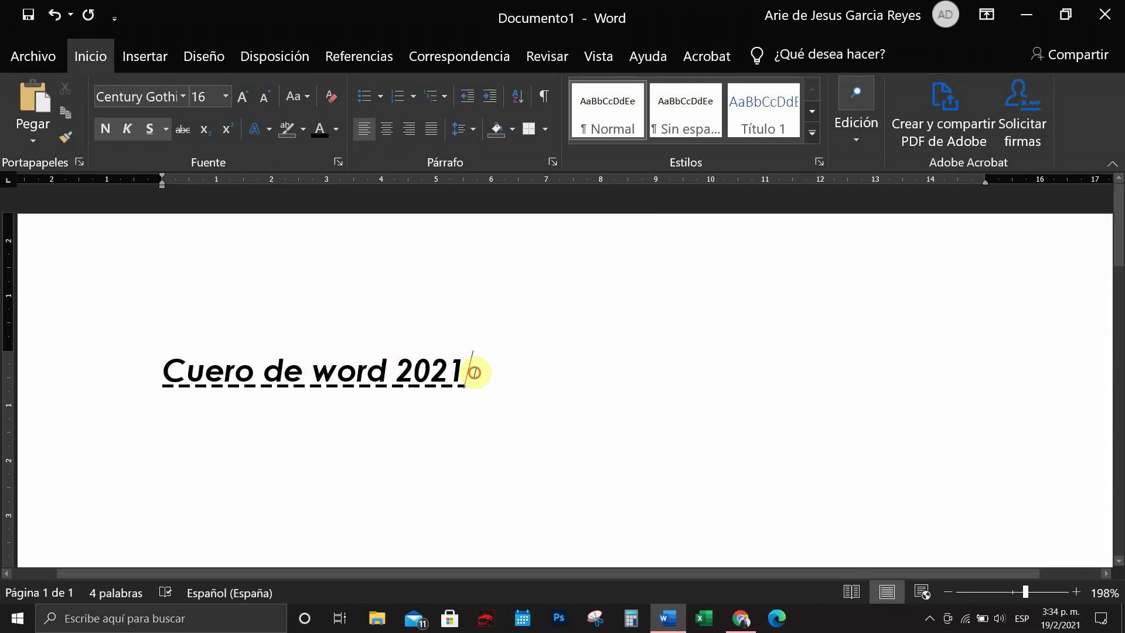
{"action": "left_click", "coordinate": [389, 132]}
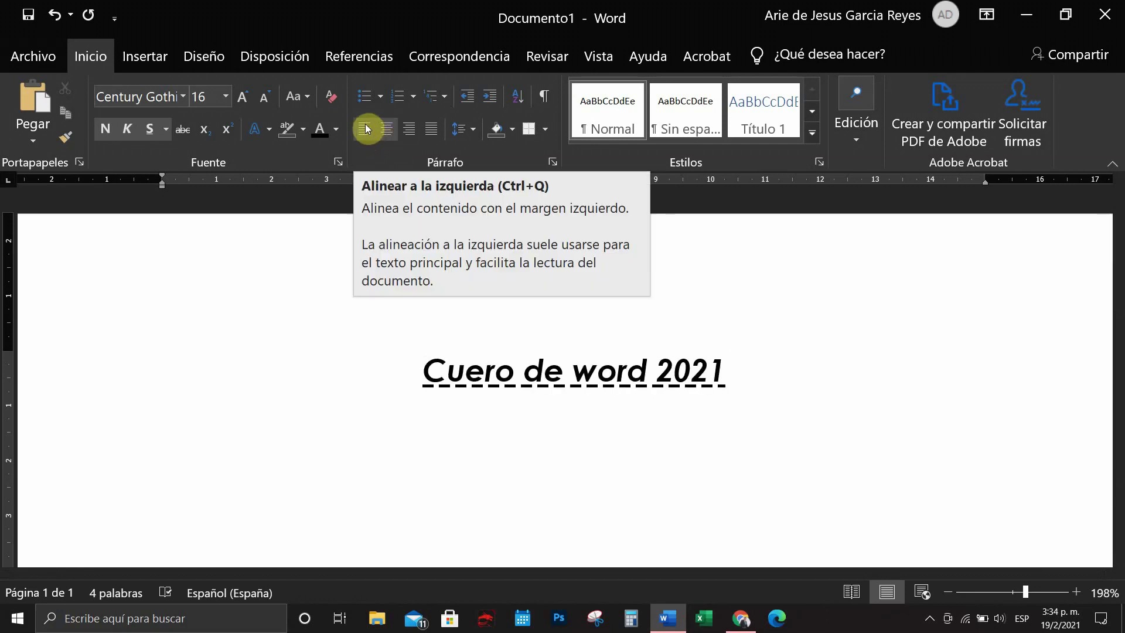
{"action": "left_click", "coordinate": [365, 125]}
{"action": "left_click", "coordinate": [410, 126]}
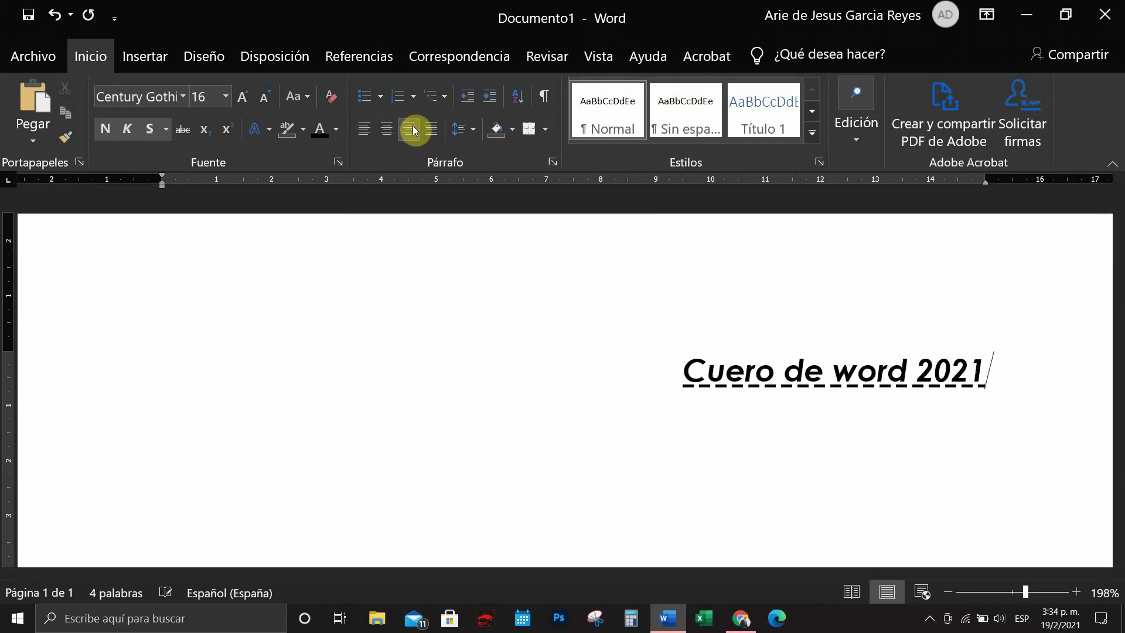
{"action": "left_click", "coordinate": [435, 130]}
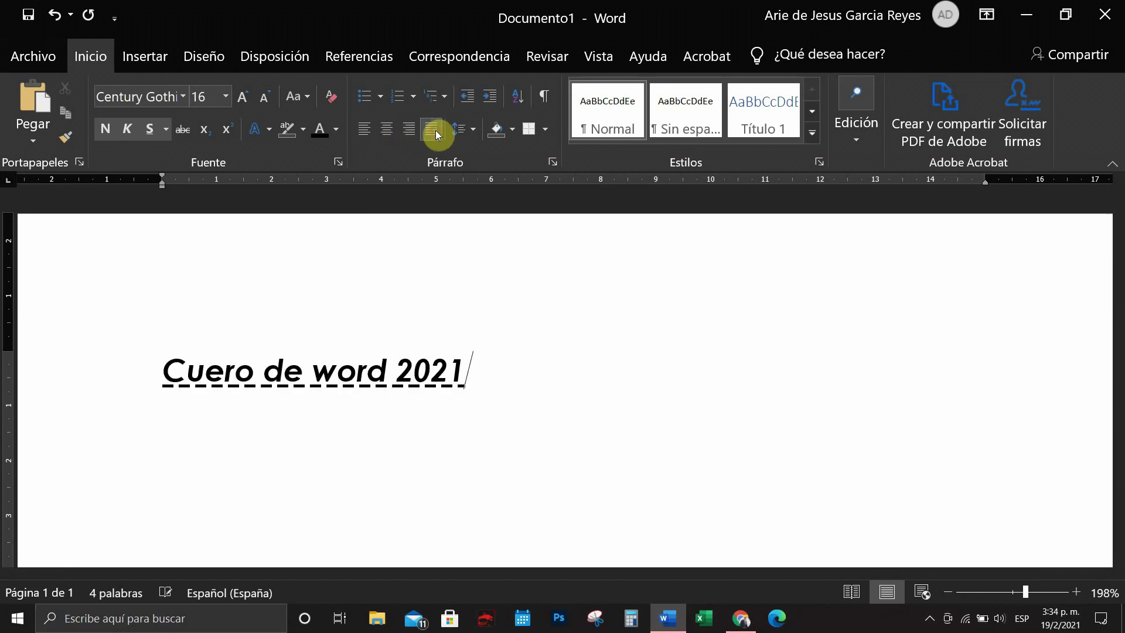
{"action": "left_click", "coordinate": [388, 129]}
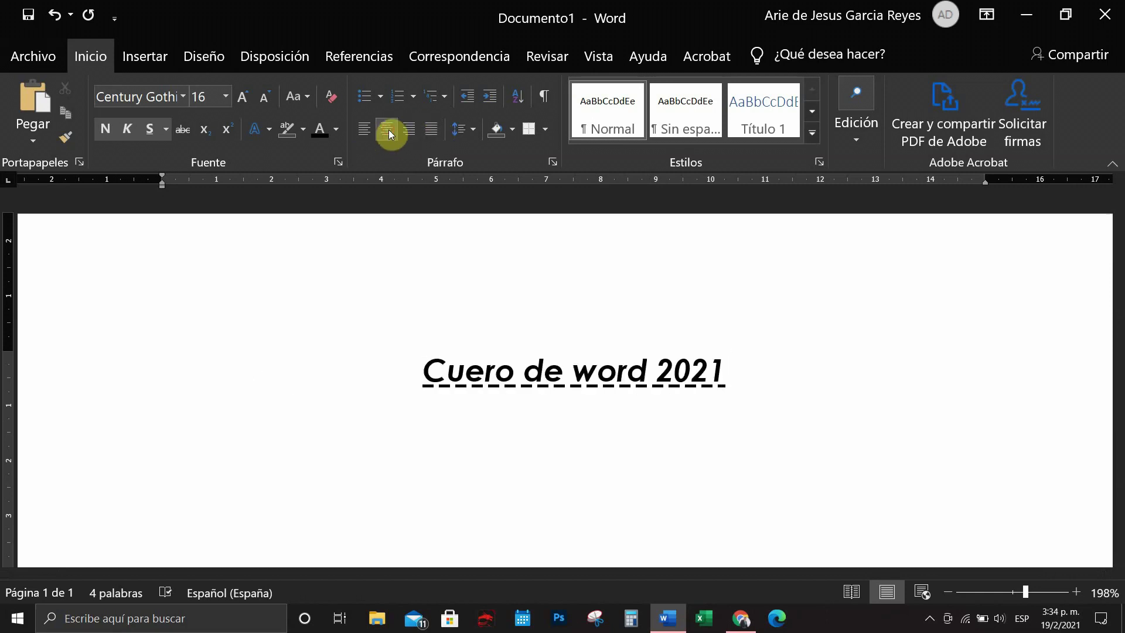
- Look through the bullet, numbering and multilevel list libraries without applying any list format
{"action": "left_click", "coordinate": [382, 96]}
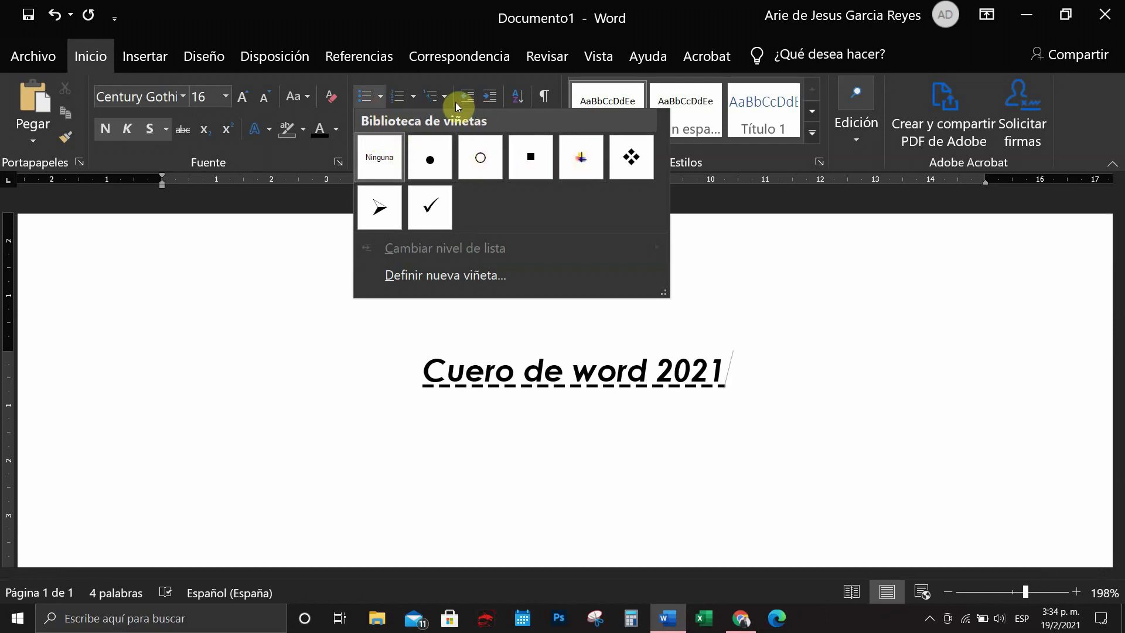
{"action": "left_click", "coordinate": [414, 96]}
{"action": "left_click", "coordinate": [414, 98]}
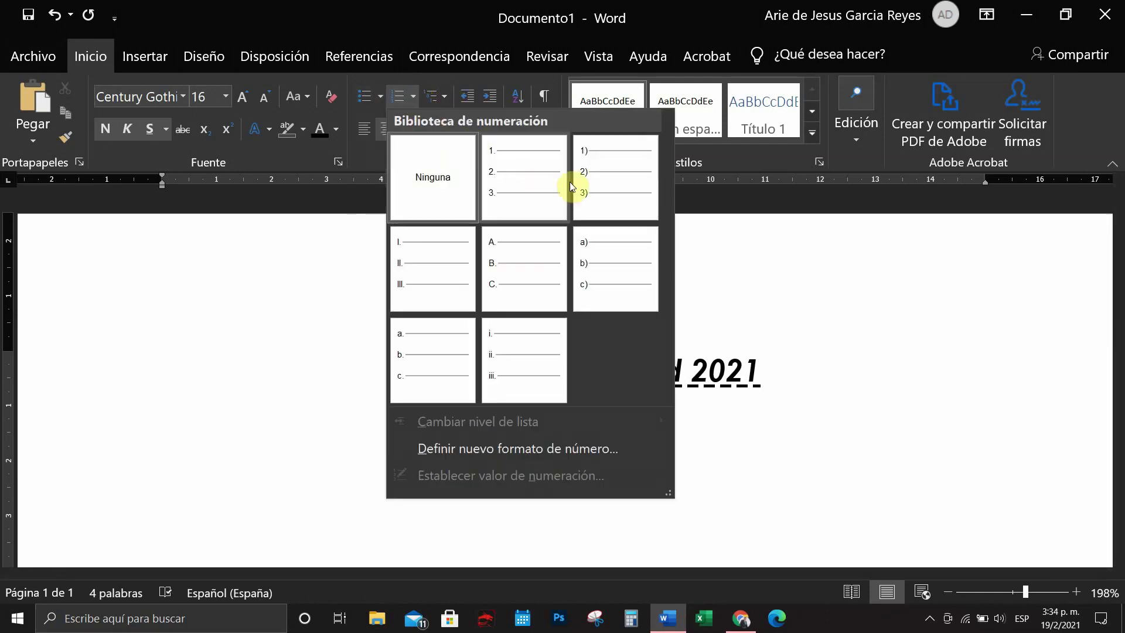
{"action": "left_click", "coordinate": [448, 92]}
{"action": "mouse_move", "coordinate": [469, 209]}
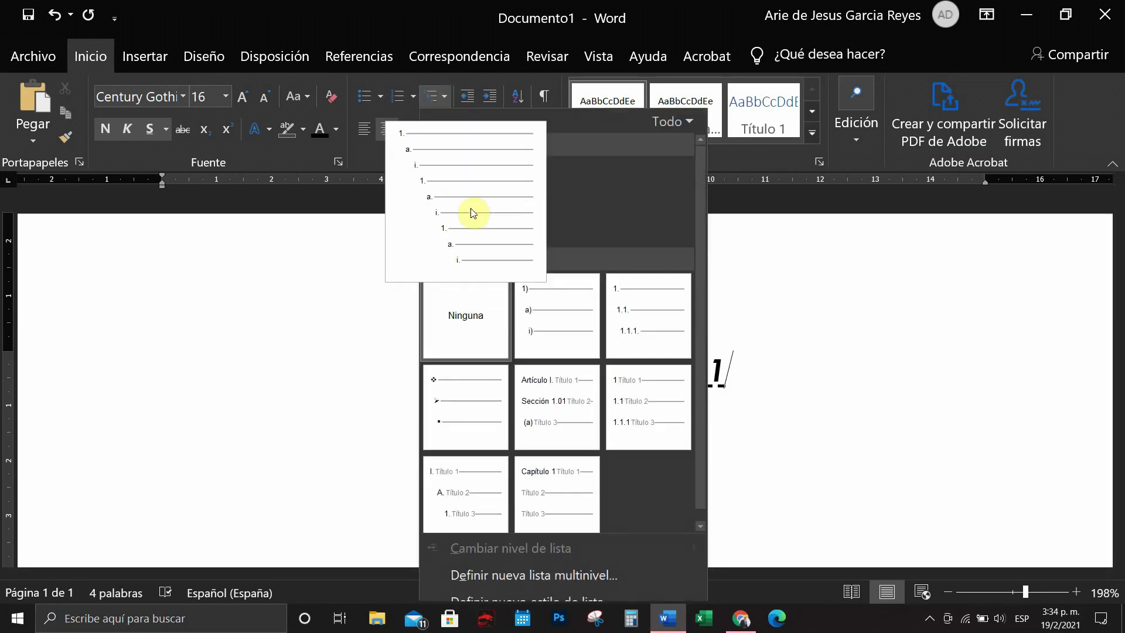
{"action": "left_click", "coordinate": [445, 95]}
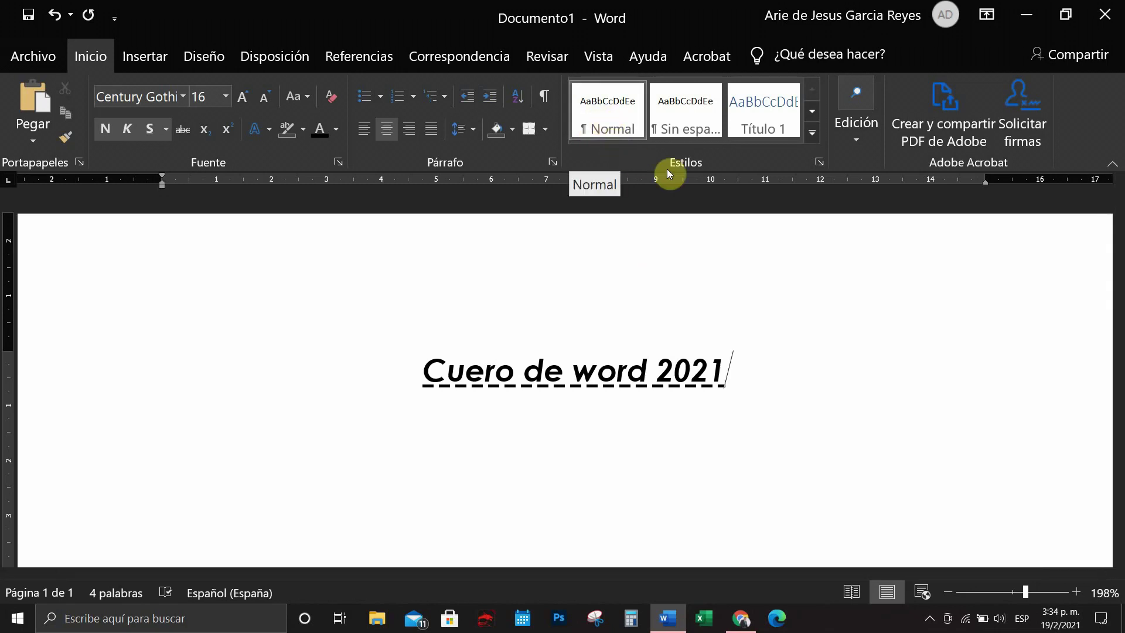
- Apply the Título style to the line "Cuero de word 2021" and select the whole line
{"action": "left_click", "coordinate": [811, 132]}
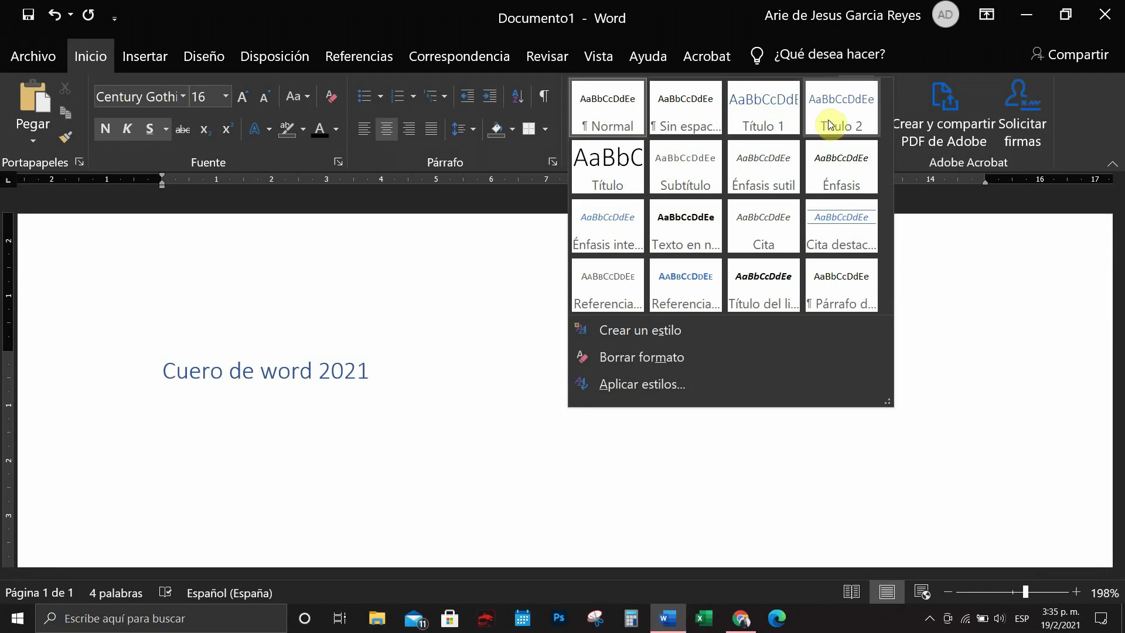
{"action": "left_click", "coordinate": [609, 175]}
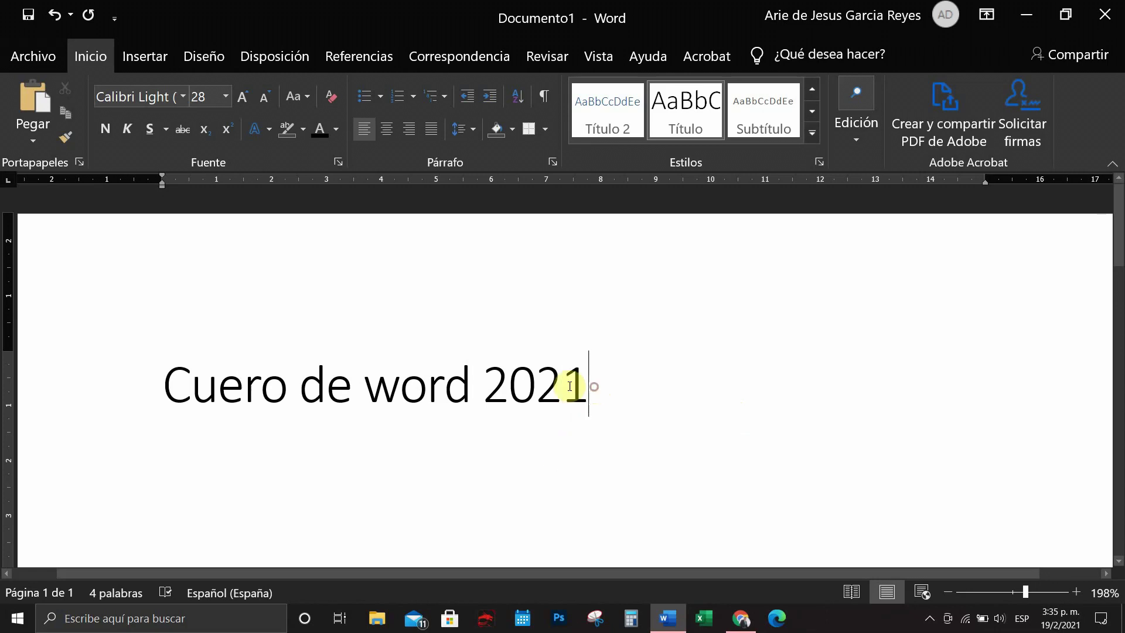
{"action": "left_click_drag", "start_coordinate": [589, 384], "coordinate": [175, 388]}
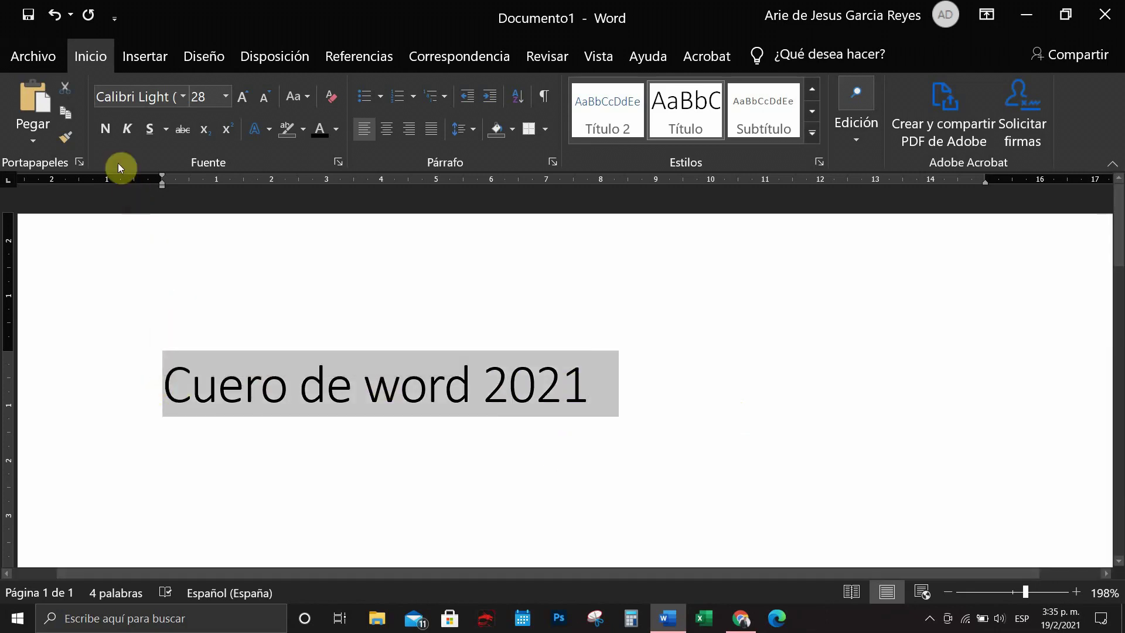
- Format the title "Cuero de word 2021" as bold and italic with a dashed underline, and deselect it
{"action": "left_click", "coordinate": [104, 135]}
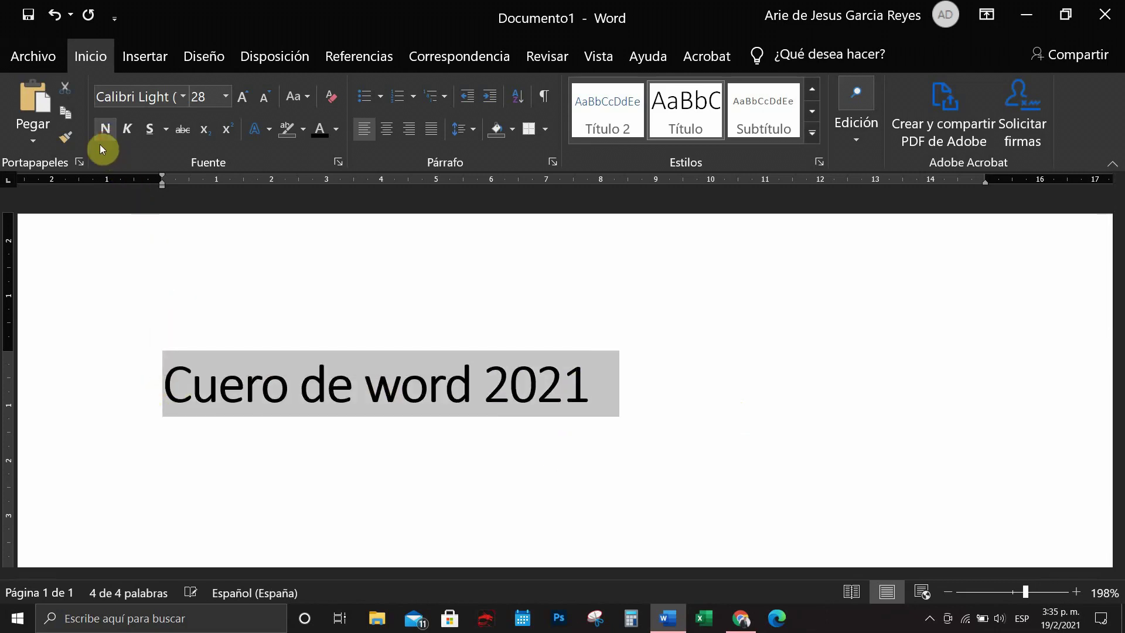
{"action": "left_click", "coordinate": [128, 134]}
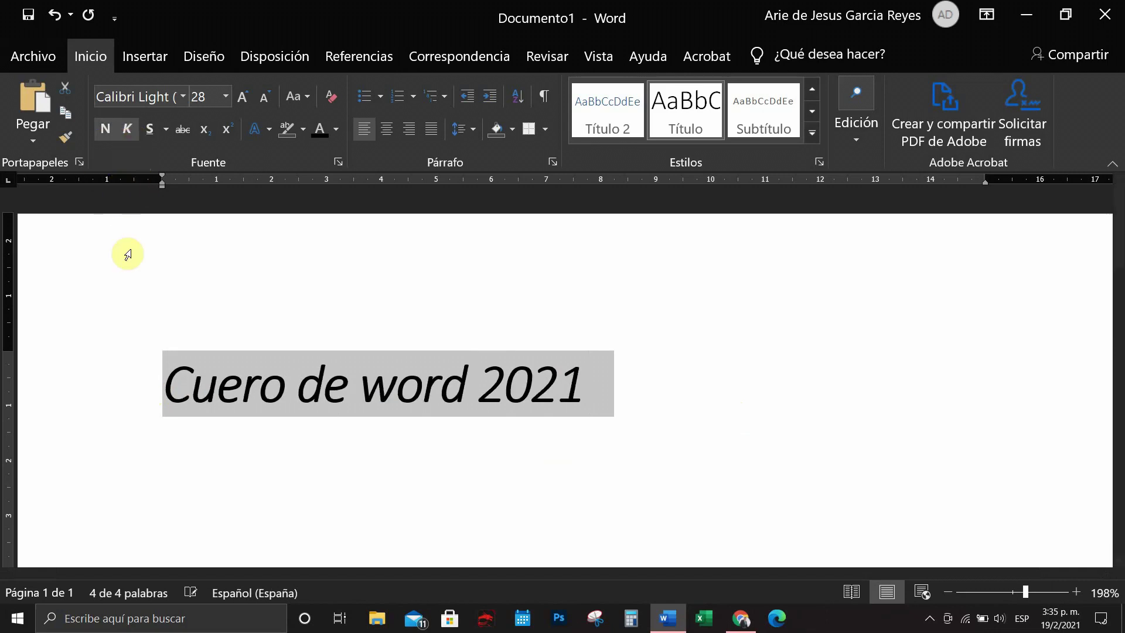
{"action": "left_click", "coordinate": [150, 132]}
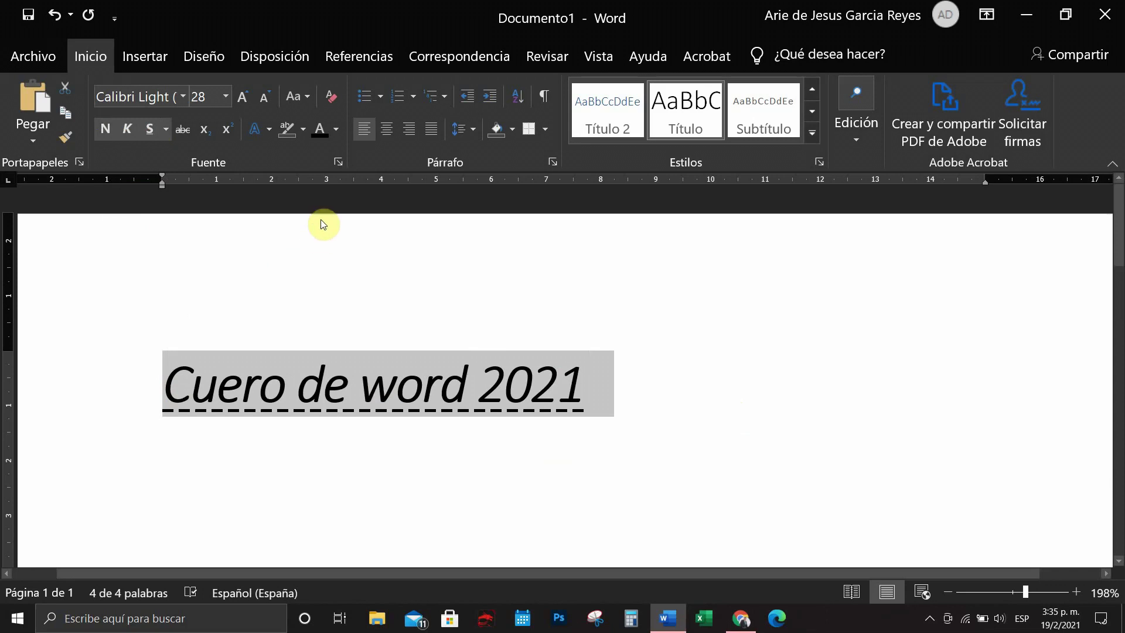
{"action": "left_click", "coordinate": [196, 465]}
- Start a paragraph below the title reading "Este curso de Word 2021, es bueno, es gratis y no me cuesta nada suscripbirme"
{"action": "scroll", "coordinate": [297, 451], "scroll_direction": "down", "scroll_amount": 2}
{"action": "left_click", "coordinate": [652, 339]}
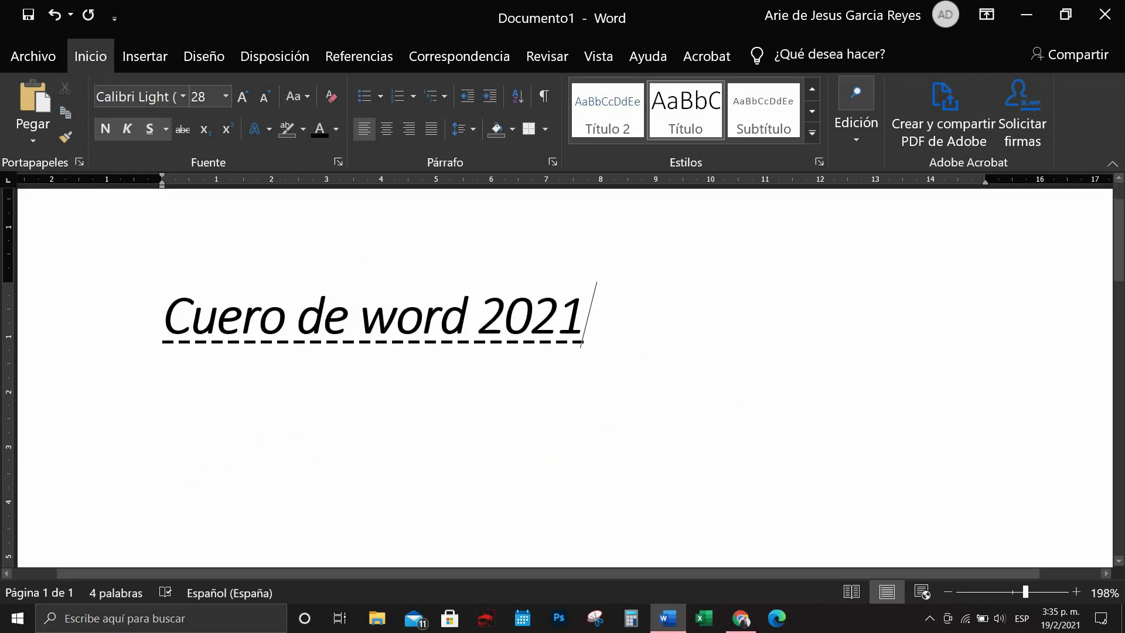
{"action": "key", "text": "Return"}
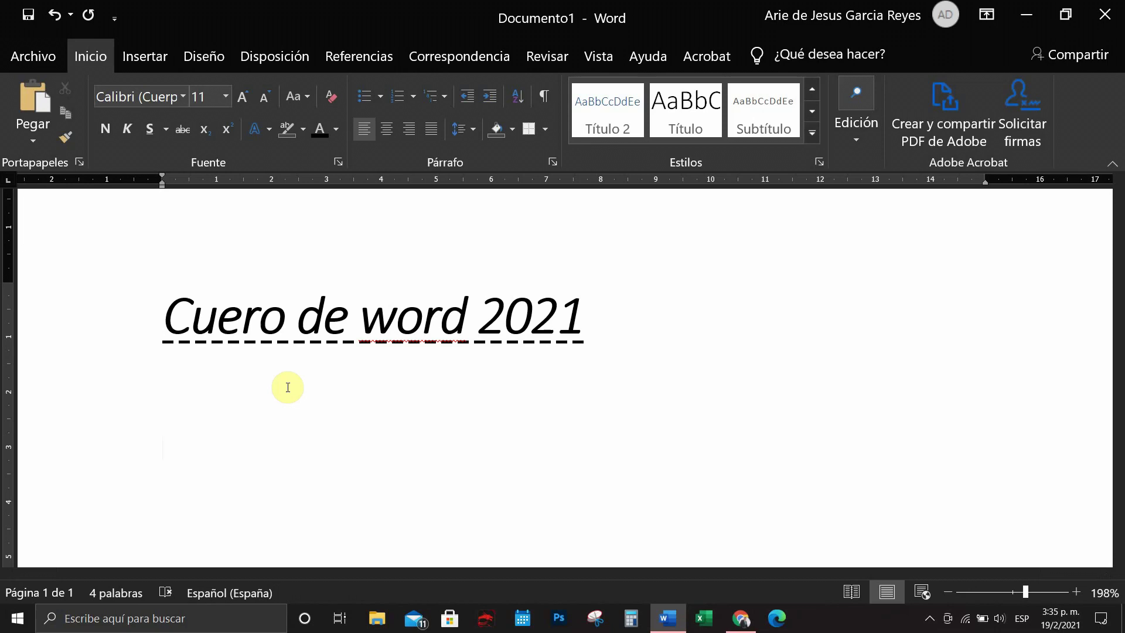
{"action": "type", "text": "este curso de Word"}
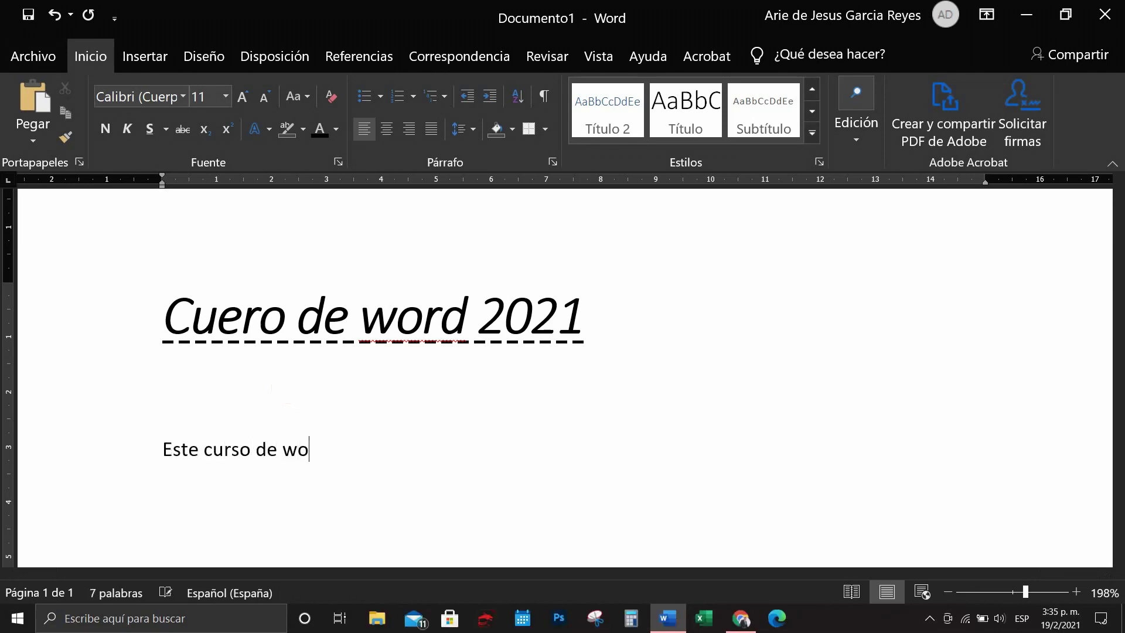
{"action": "type", "text": " 2021, es bueno"}
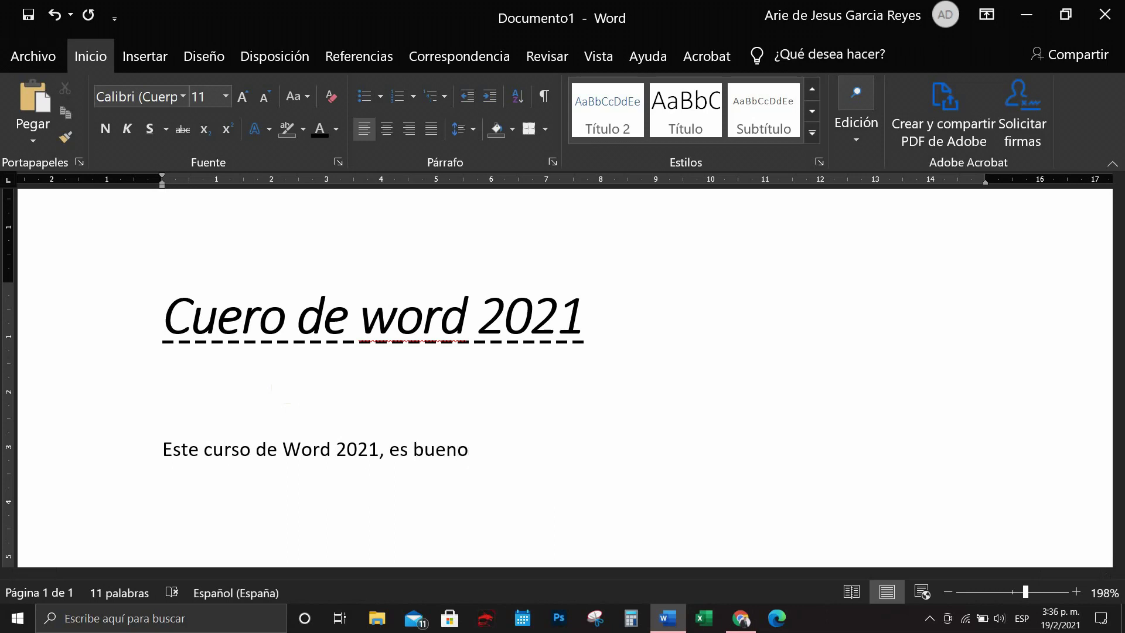
{"action": "type", "text": ", es c"}
{"action": "key", "text": "BackSpace"}
{"action": "type", "text": "gratis y no me "}
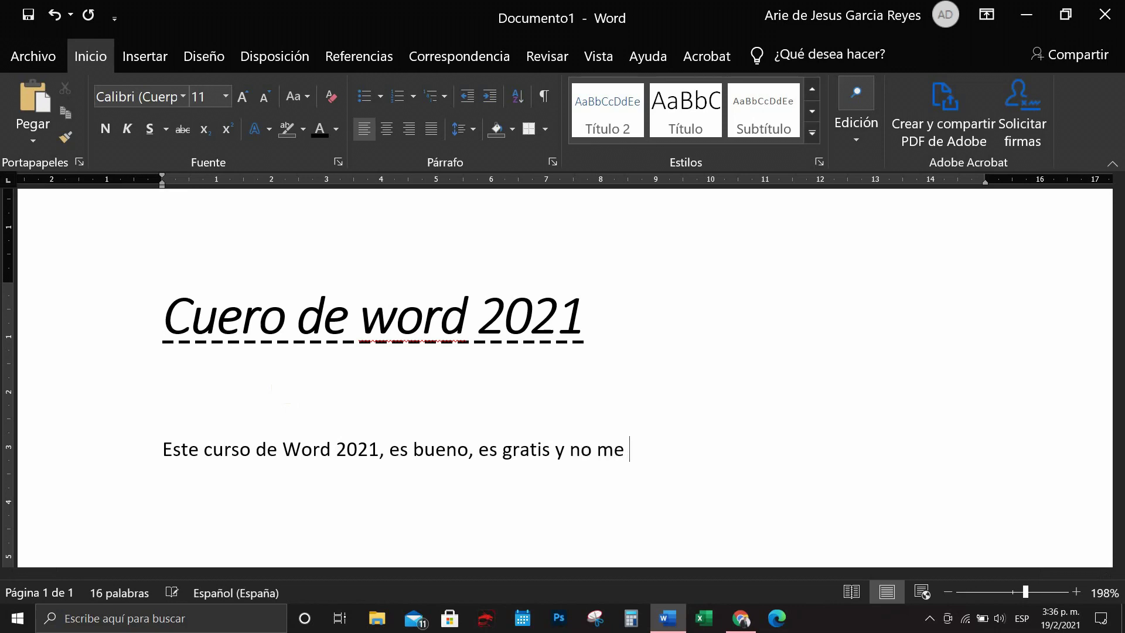
{"action": "type", "text": "cuesta nada sus"}
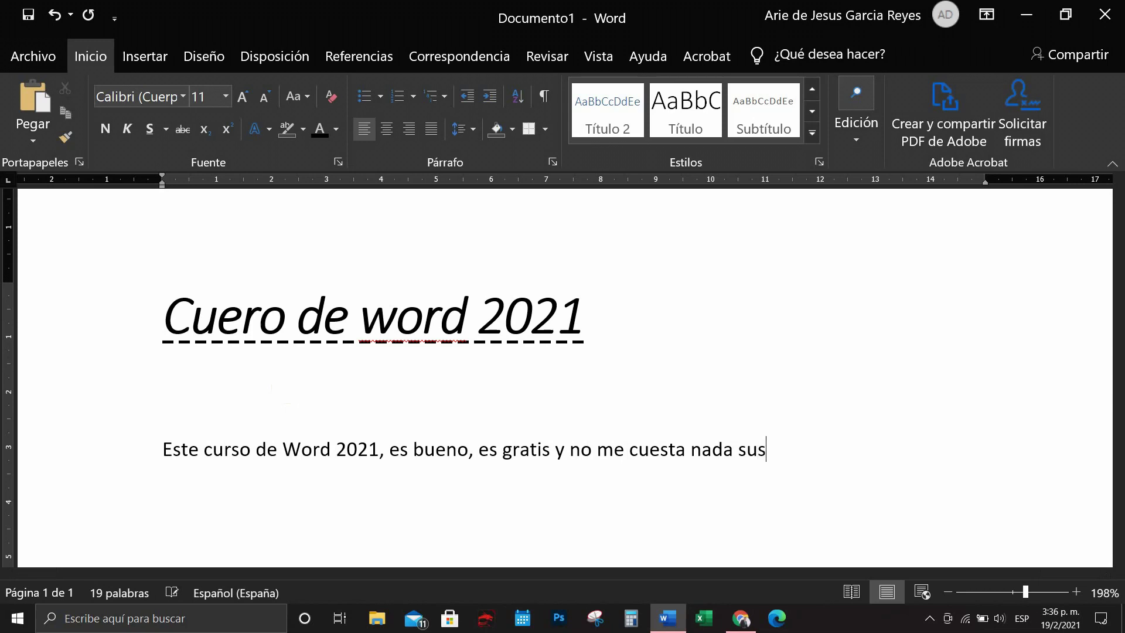
{"action": "type", "text": "cripbirme"}
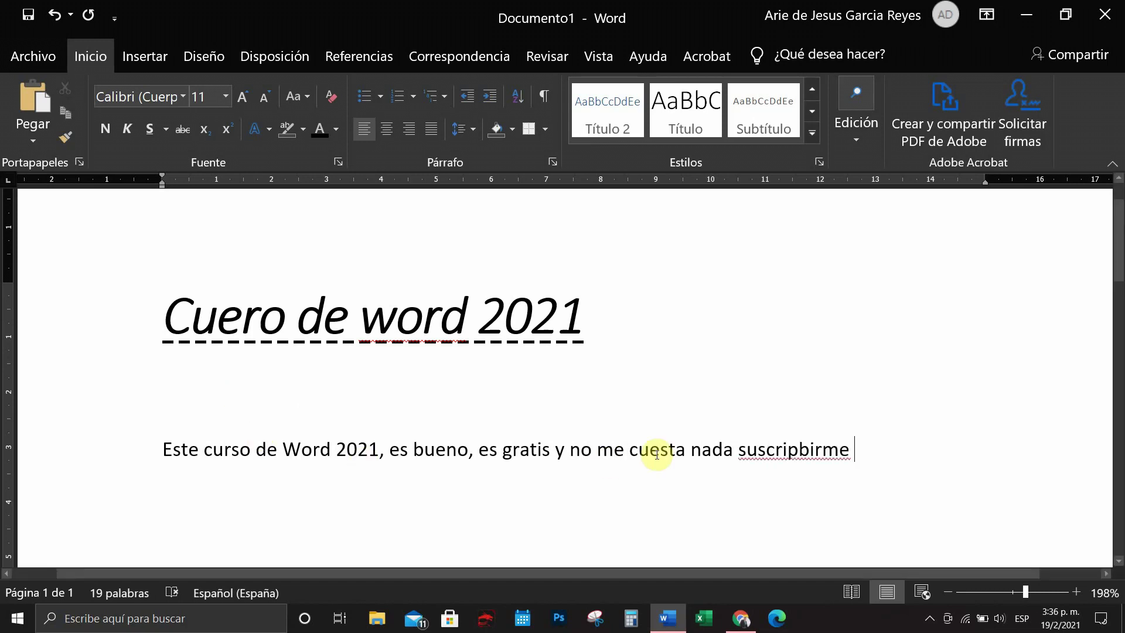
- Replace the misspelled "suscripbirme" with the spelling suggestion "suscribirme" and put the cursor at the end of the line
{"action": "right_click", "coordinate": [799, 454]}
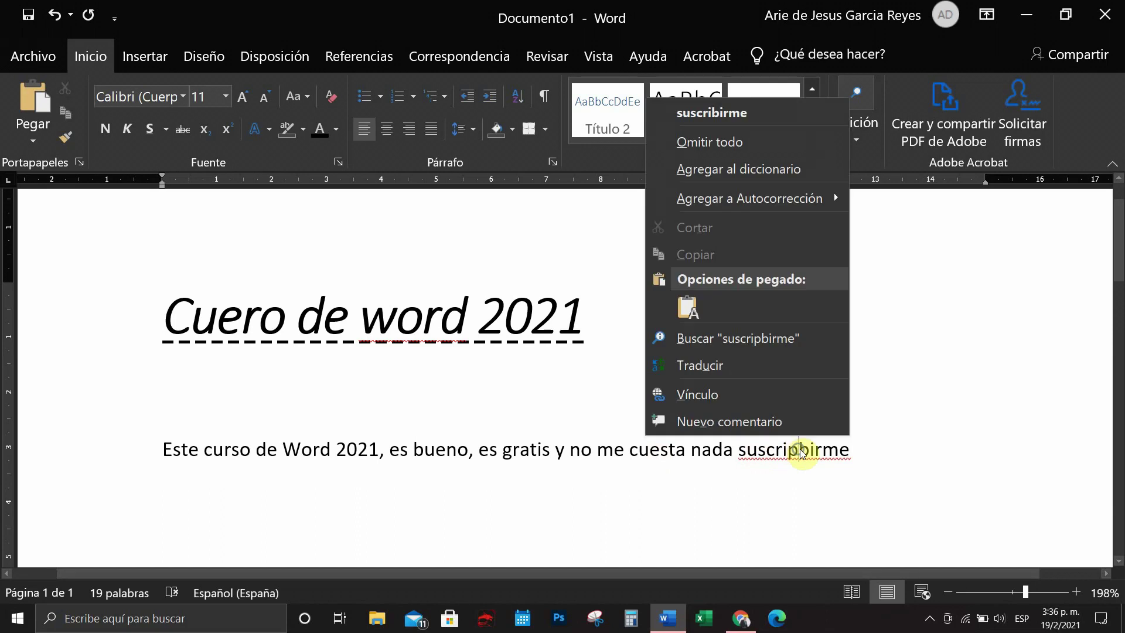
{"action": "left_click", "coordinate": [737, 113]}
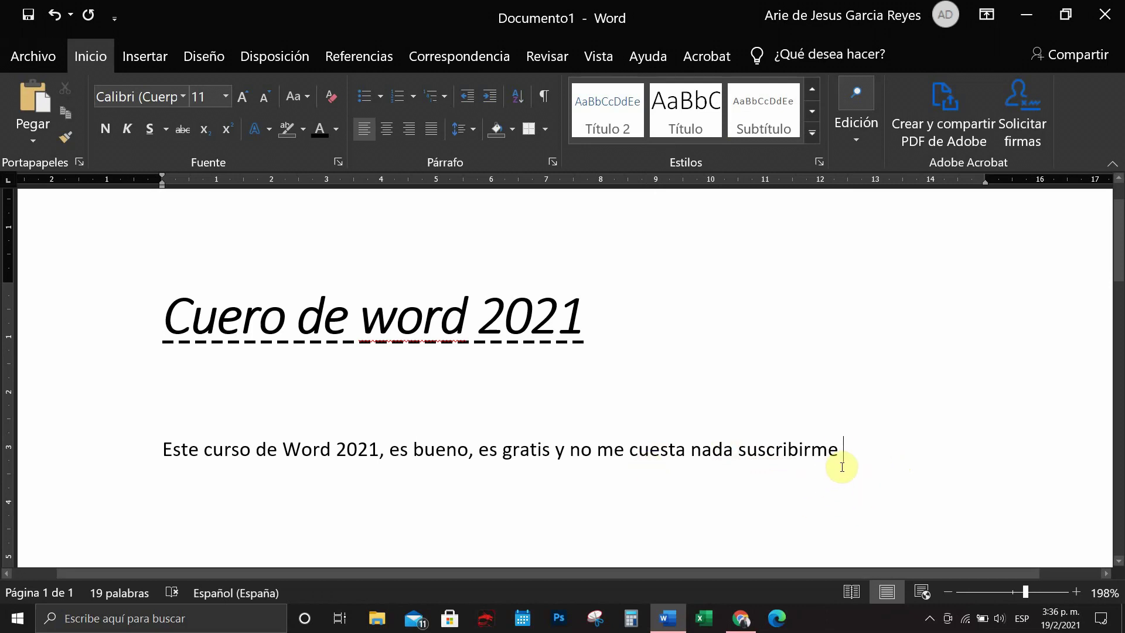
{"action": "right_click", "coordinate": [770, 452]}
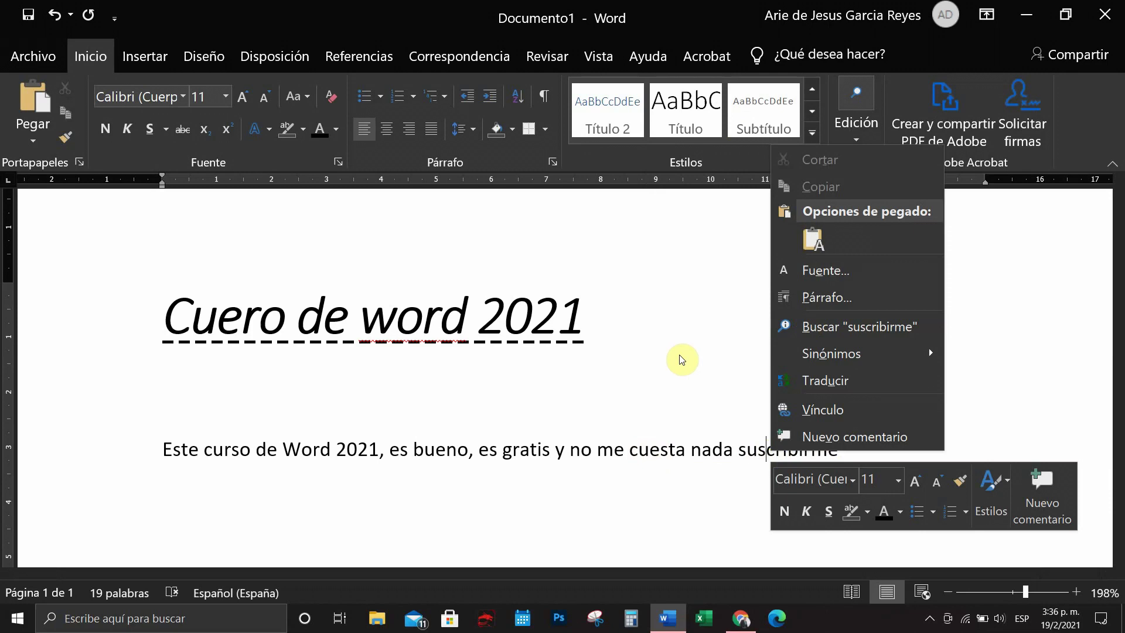
{"action": "left_click", "coordinate": [682, 375]}
{"action": "left_click", "coordinate": [860, 454]}
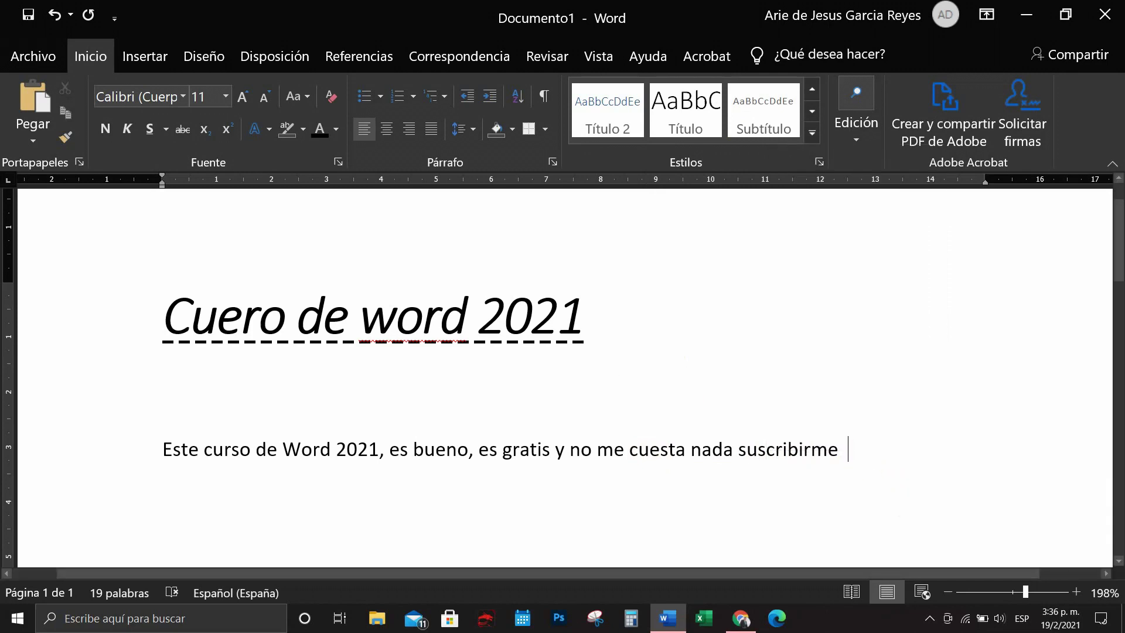
- Add "y darle like" to the sentence and review the spelling suggestions for "like" without accepting one
{"action": "type", "text": "y darle like"}
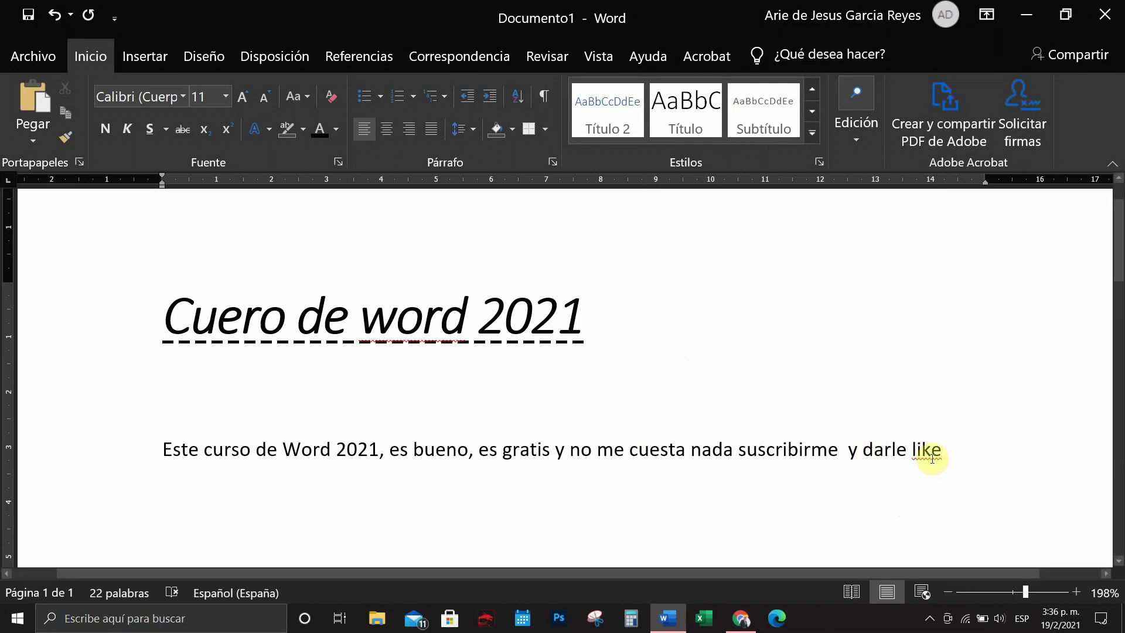
{"action": "right_click", "coordinate": [933, 456]}
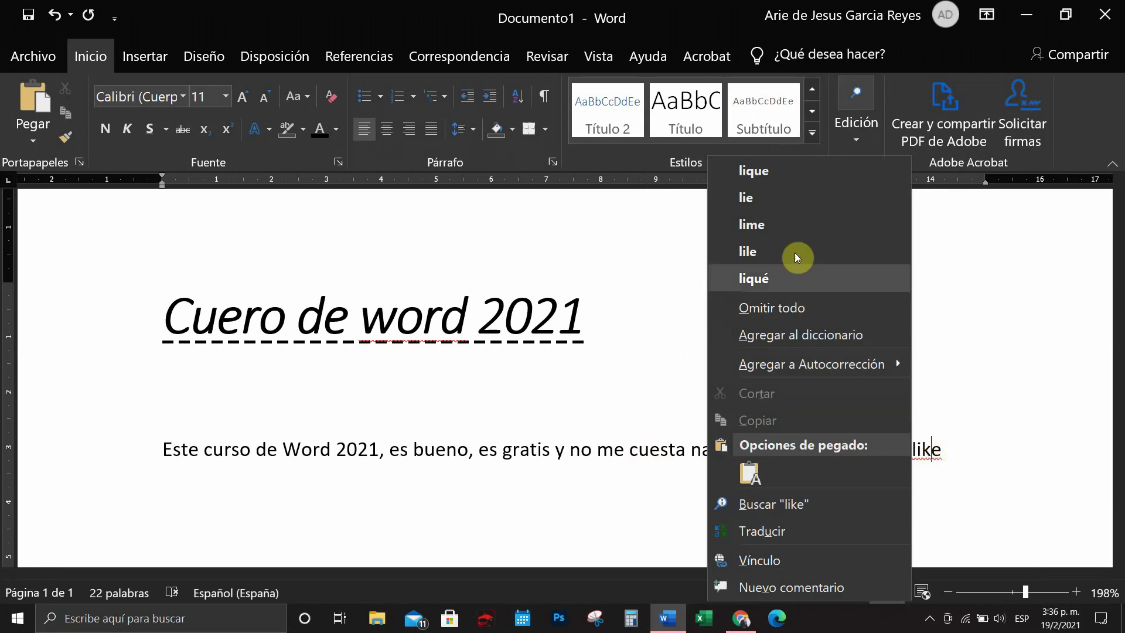
{"action": "left_click", "coordinate": [966, 463]}
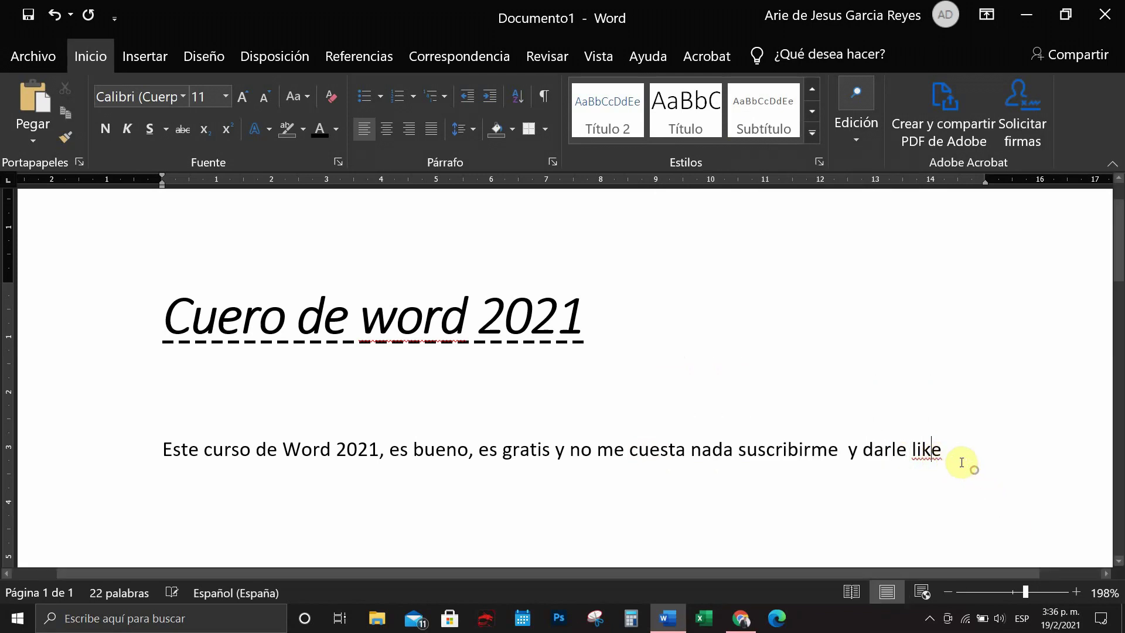
{"action": "left_click_drag", "start_coordinate": [955, 455], "coordinate": [912, 451]}
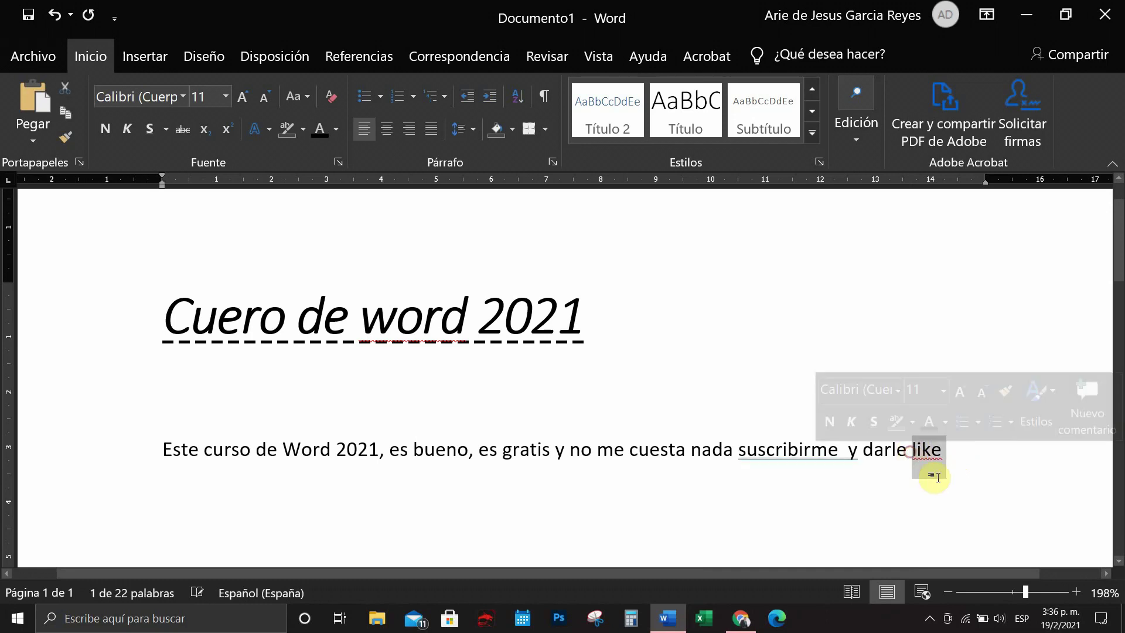
- Accept the grammar suggestion "suscribirme y" to remove the double space, and return to the end of the line
{"action": "right_click", "coordinate": [785, 457]}
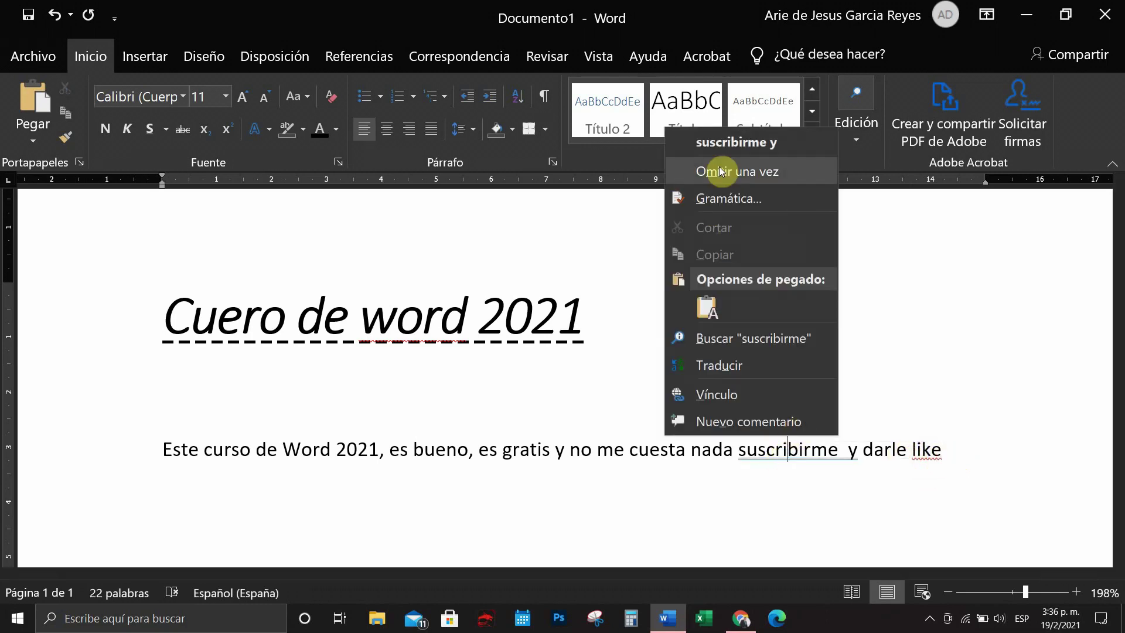
{"action": "left_click", "coordinate": [737, 143]}
{"action": "left_click", "coordinate": [957, 454]}
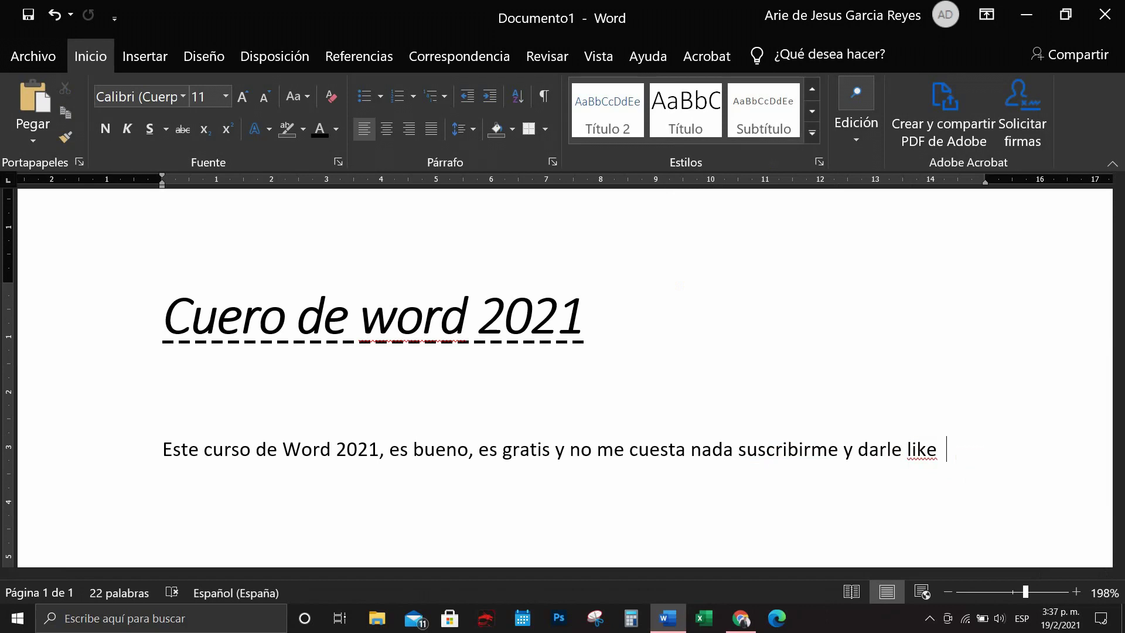
- Continue the paragraph with "por eso lo vamos a compartir cn nuestros seres queridos para que ellos también aprendan"
{"action": "type", "text": "por eso lo"}
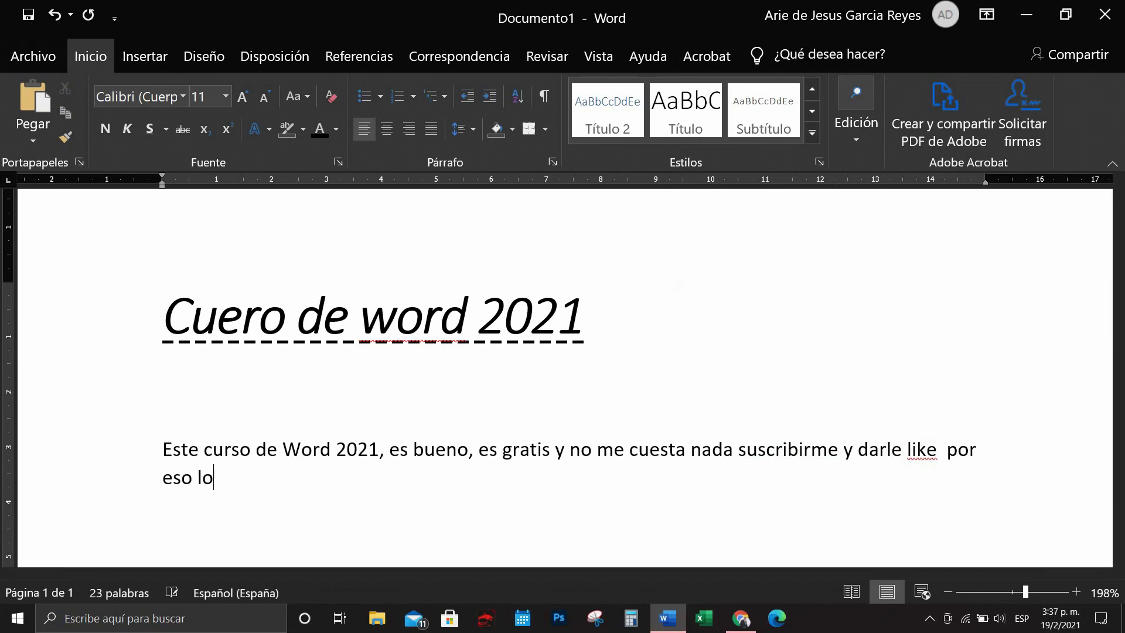
{"action": "type", "text": " vamos a compart"}
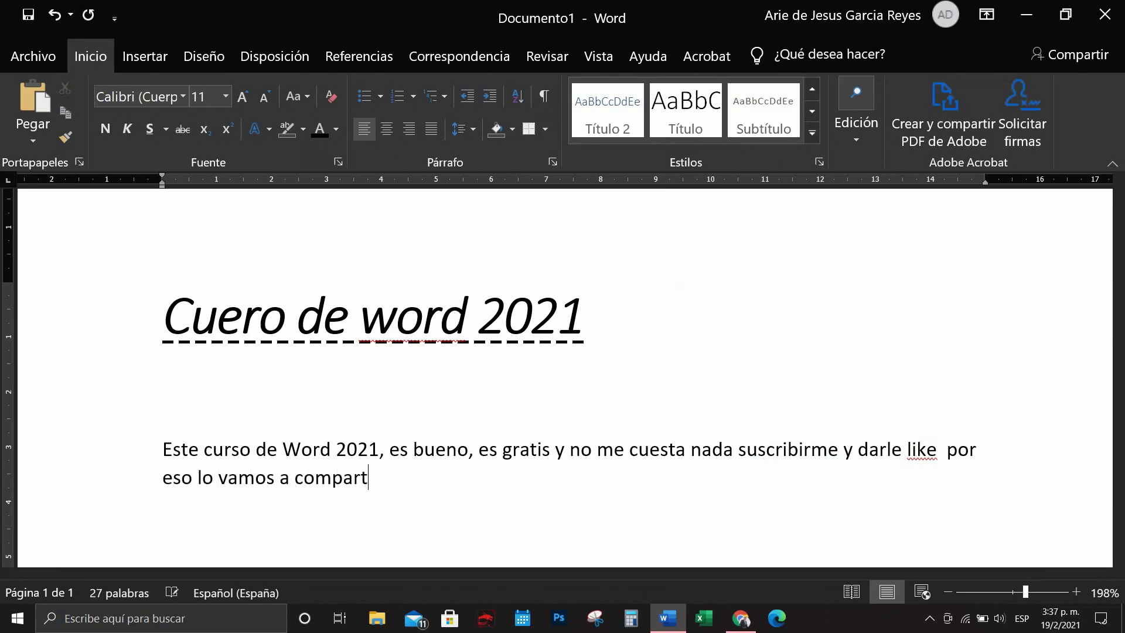
{"action": "type", "text": "ir cn nuestros seres queridos para que ellos tambien"}
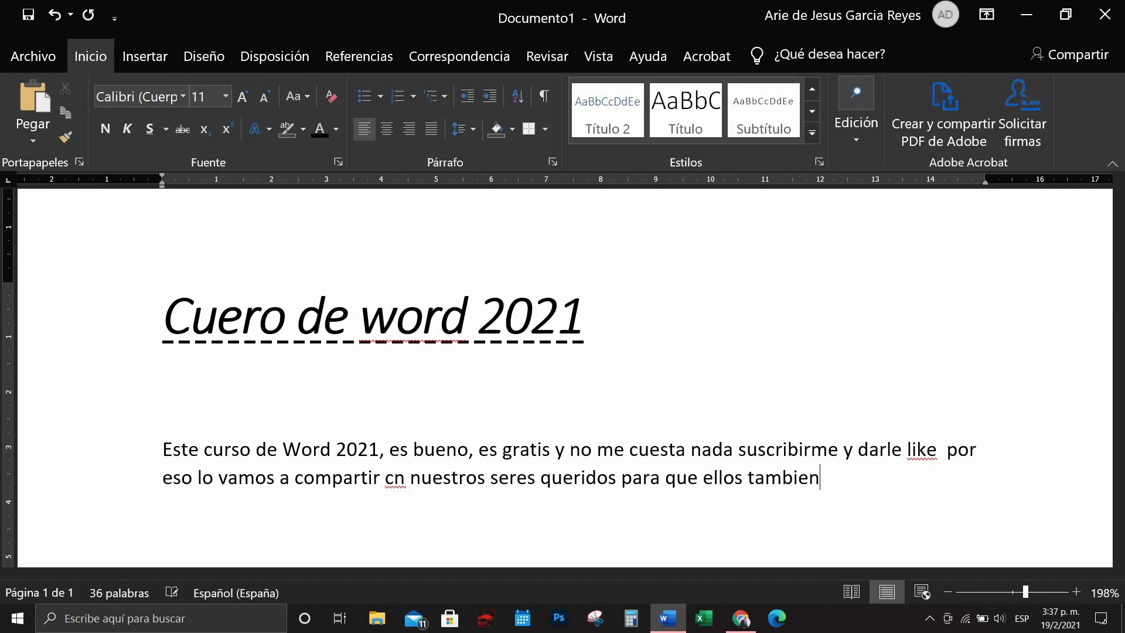
{"action": "key", "text": "BackSpace"}
{"action": "key", "text": "BackSpace"}
{"action": "type", "text": "én aprendan"}
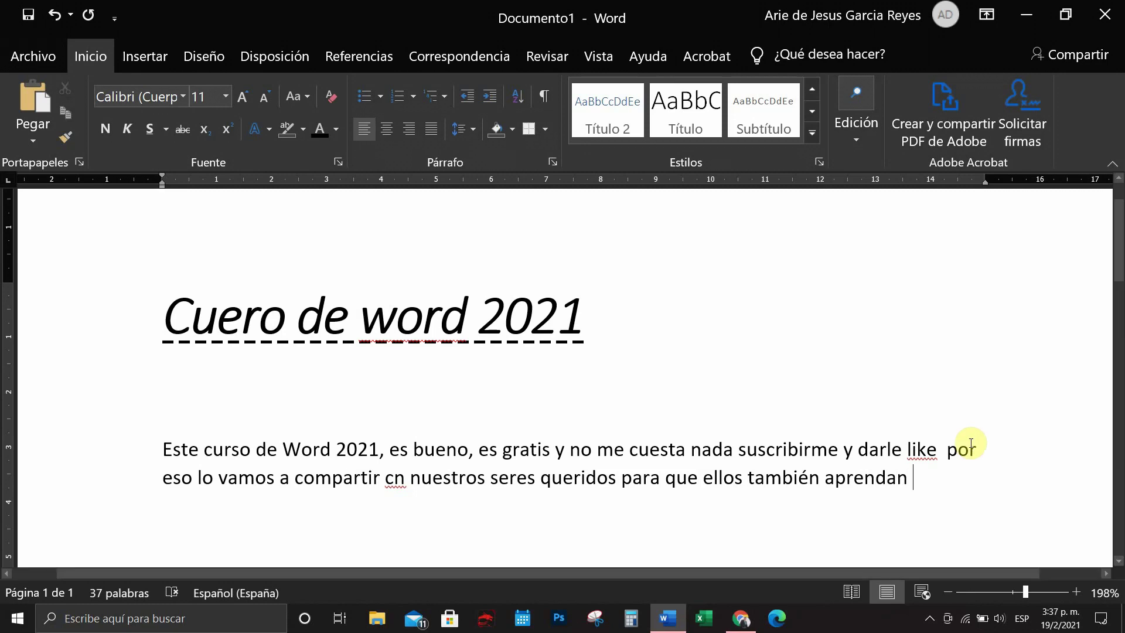
- Correct "cn" to the suggested "con" in the second line and end the paragraph with a period
{"action": "left_click", "coordinate": [393, 477]}
{"action": "scroll", "coordinate": [486, 439], "scroll_direction": "down", "scroll_amount": 1}
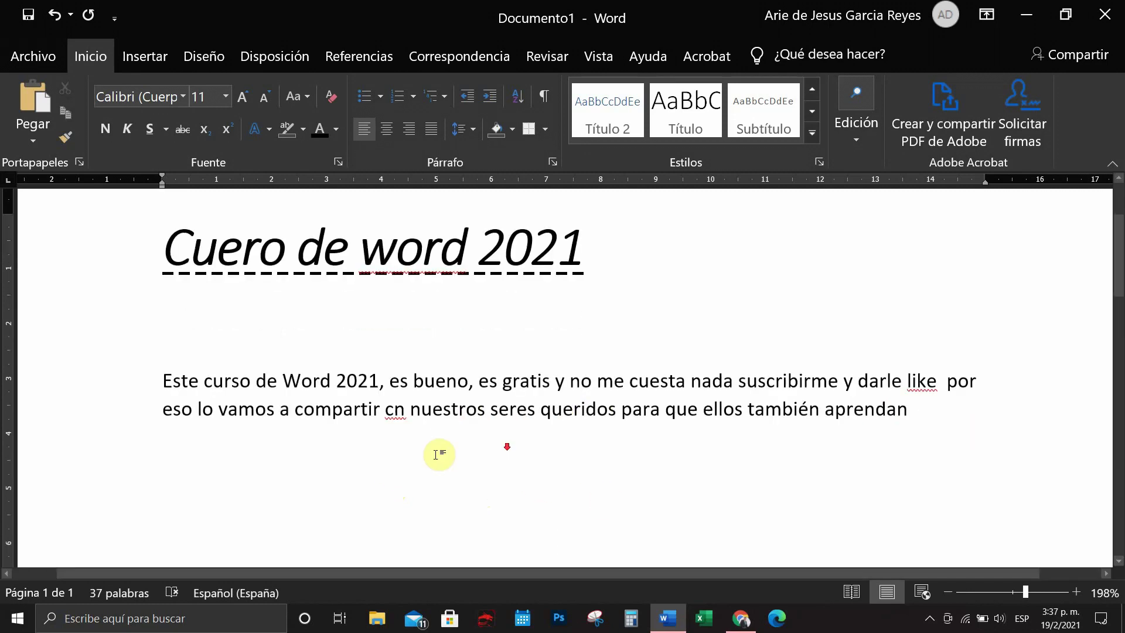
{"action": "right_click", "coordinate": [395, 417]}
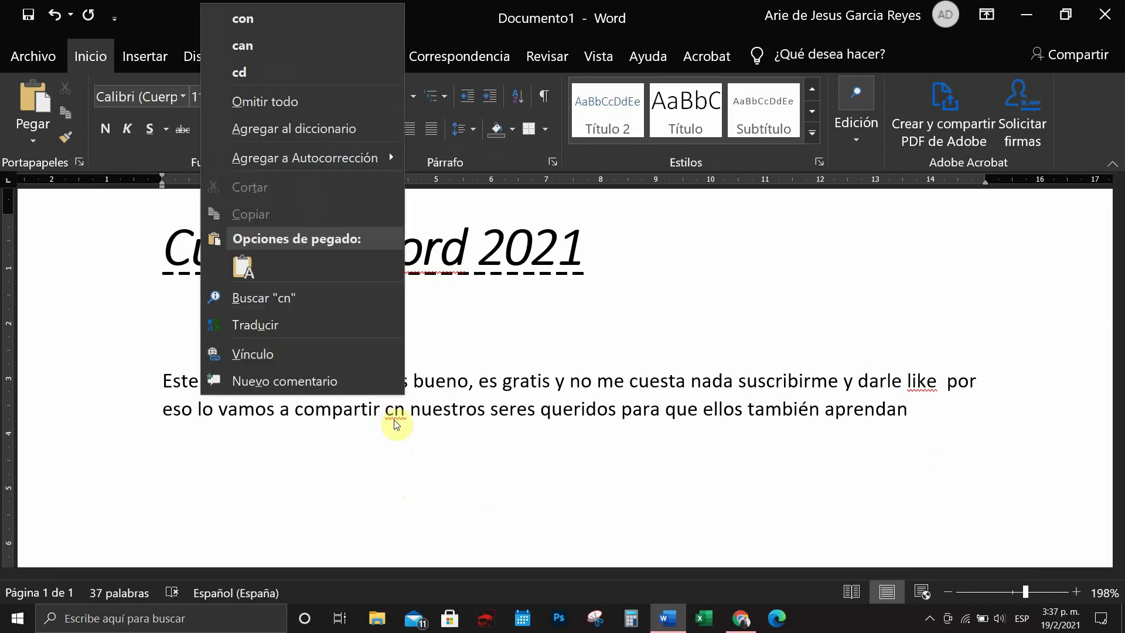
{"action": "left_click", "coordinate": [283, 20]}
{"action": "left_click", "coordinate": [921, 422]}
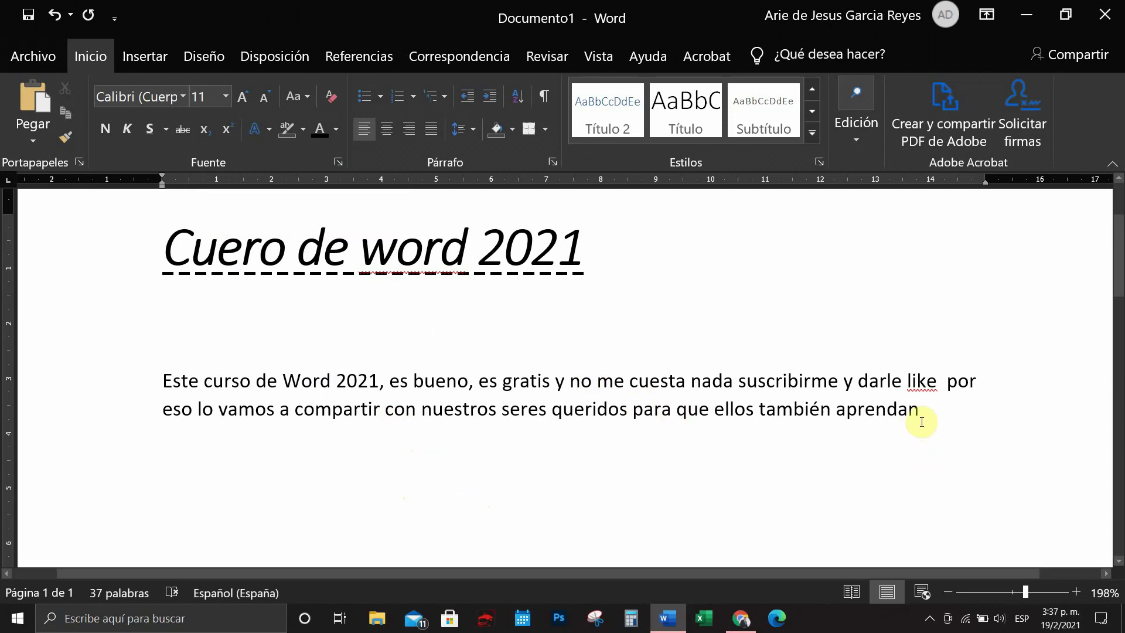
{"action": "type", "text": "."}
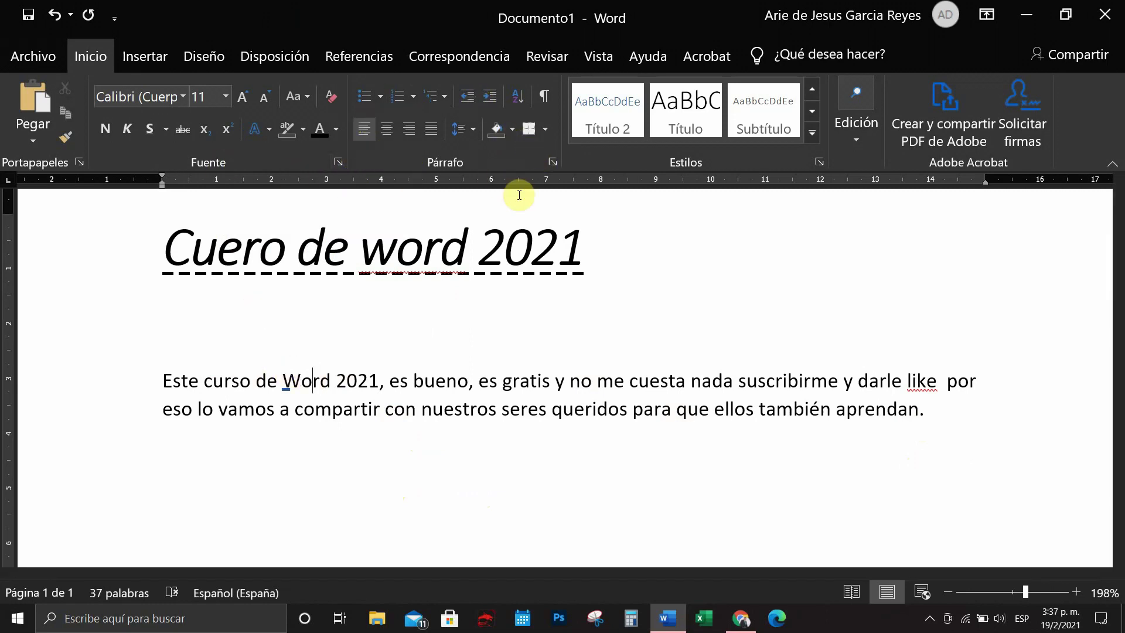
- Centre the body paragraph and the title "Cuero de word 2021"
{"action": "left_click", "coordinate": [638, 380]}
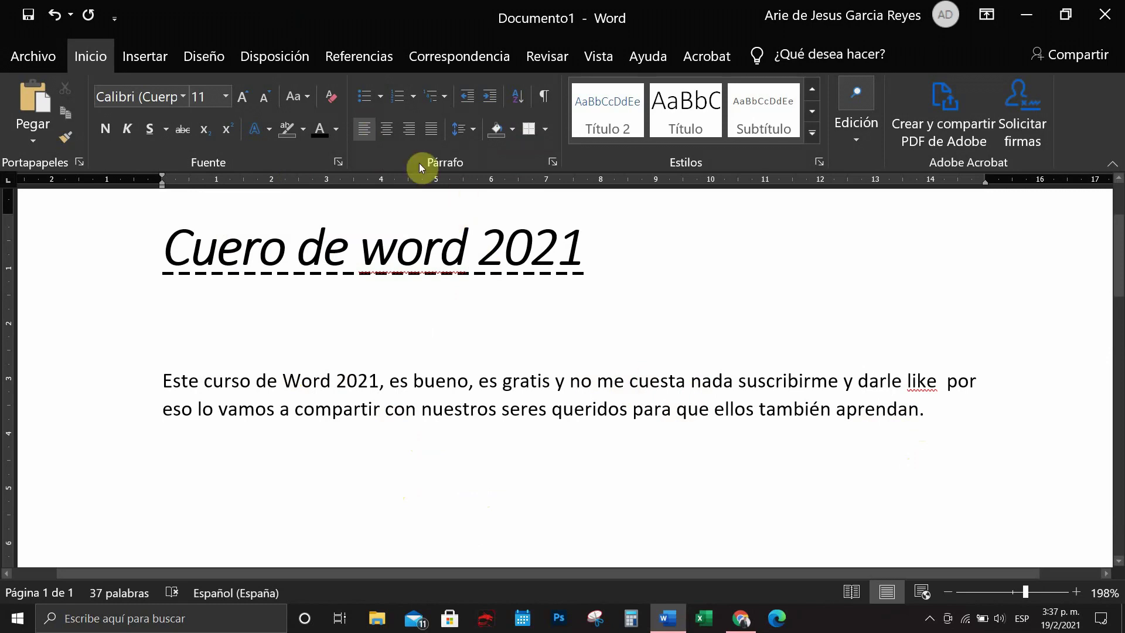
{"action": "left_click", "coordinate": [385, 136]}
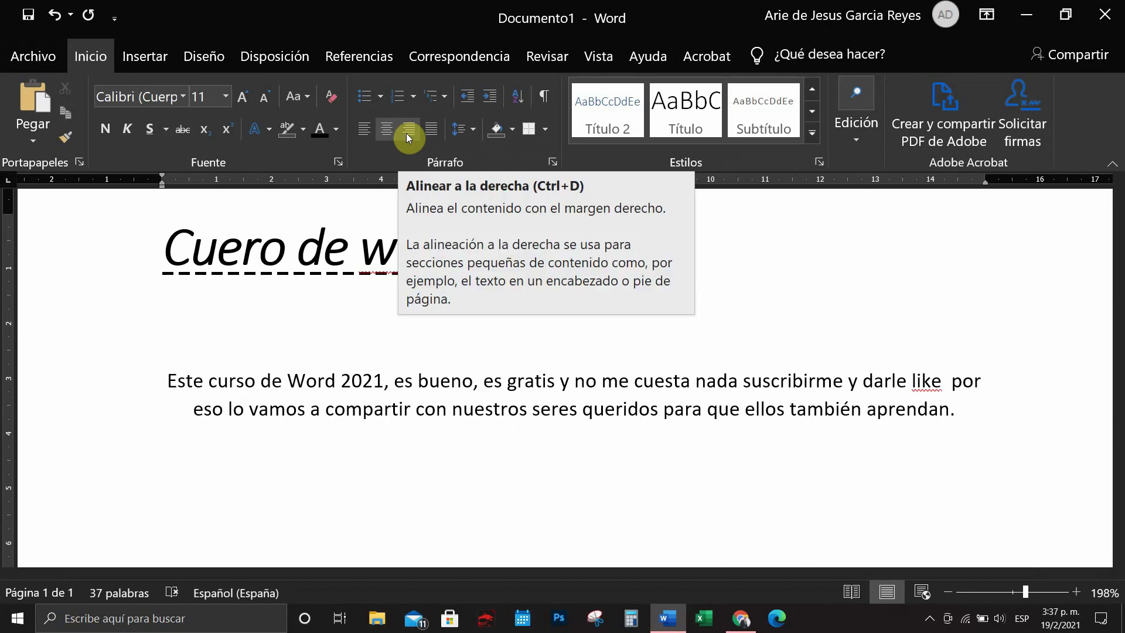
{"action": "left_click", "coordinate": [328, 249]}
{"action": "left_click", "coordinate": [392, 130]}
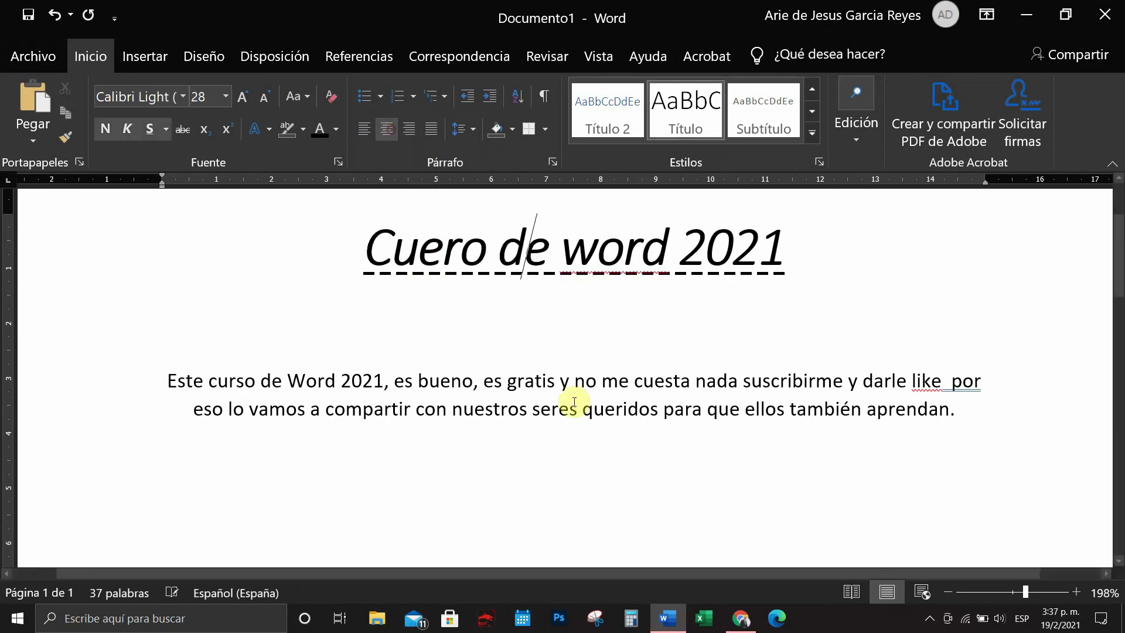
- Try right alignment on the body paragraph, justify it instead, and place the cursor after its final period
{"action": "left_click", "coordinate": [558, 409]}
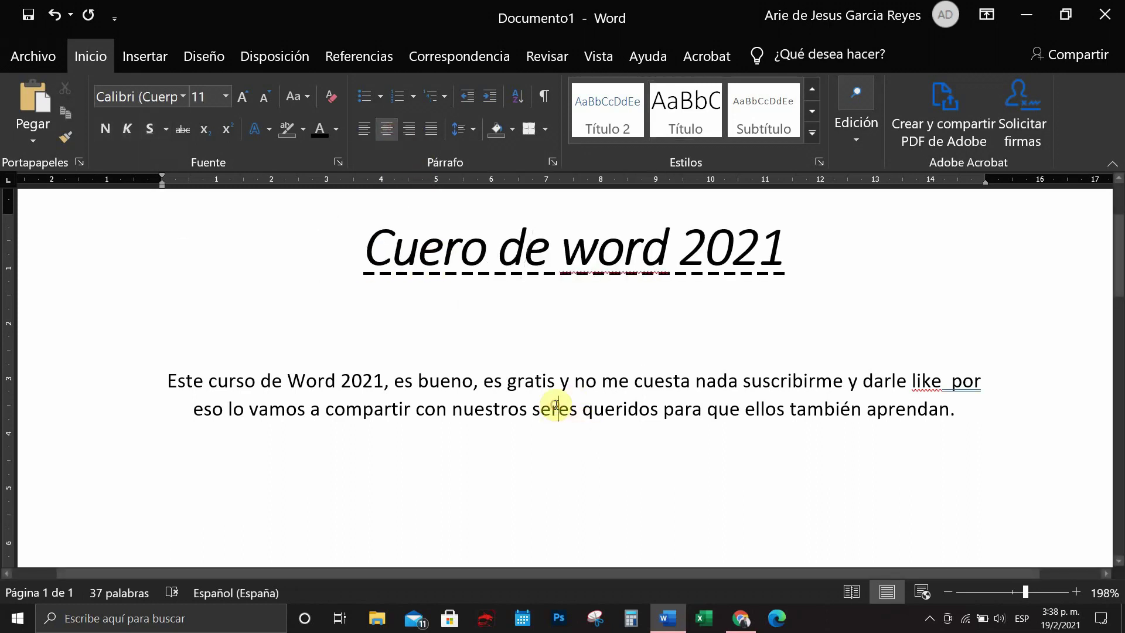
{"action": "left_click", "coordinate": [410, 130]}
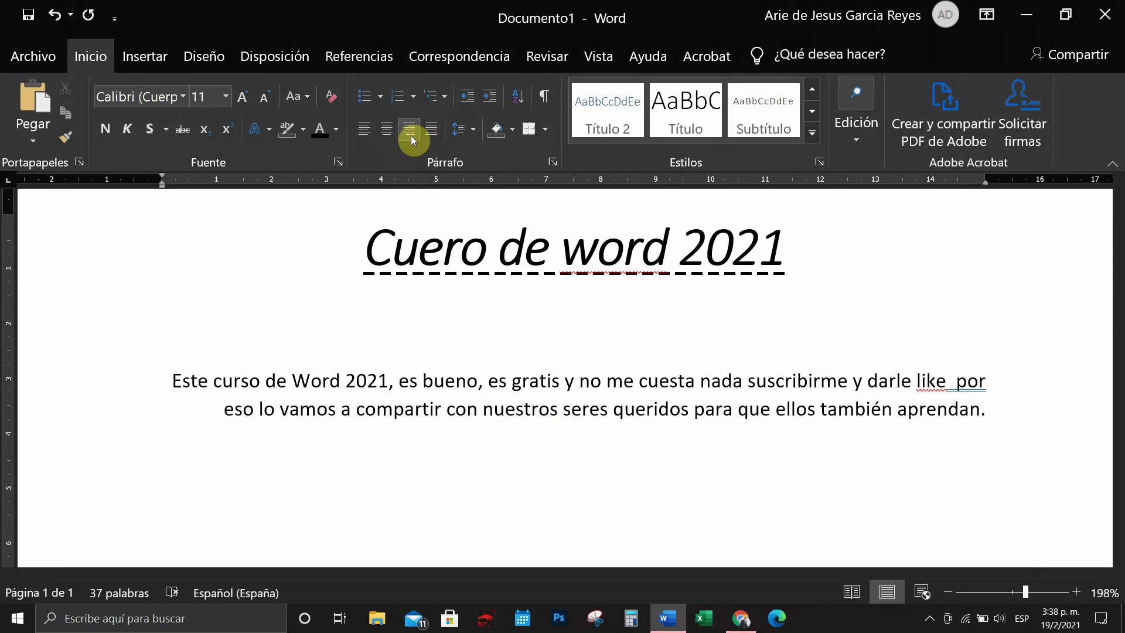
{"action": "left_click", "coordinate": [431, 130]}
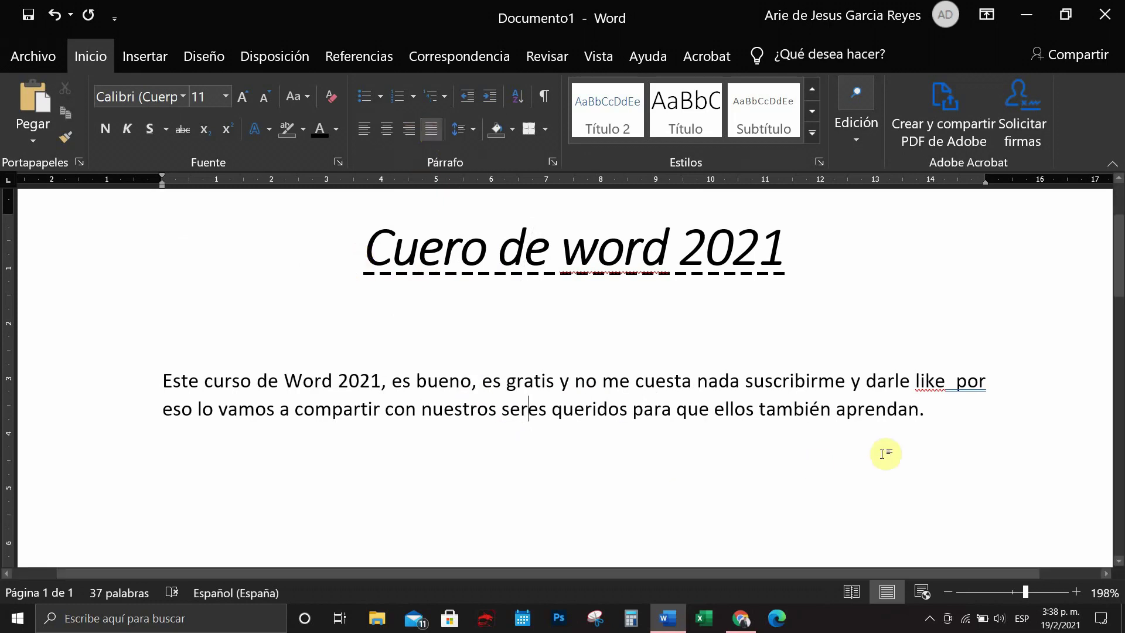
{"action": "left_click", "coordinate": [923, 415]}
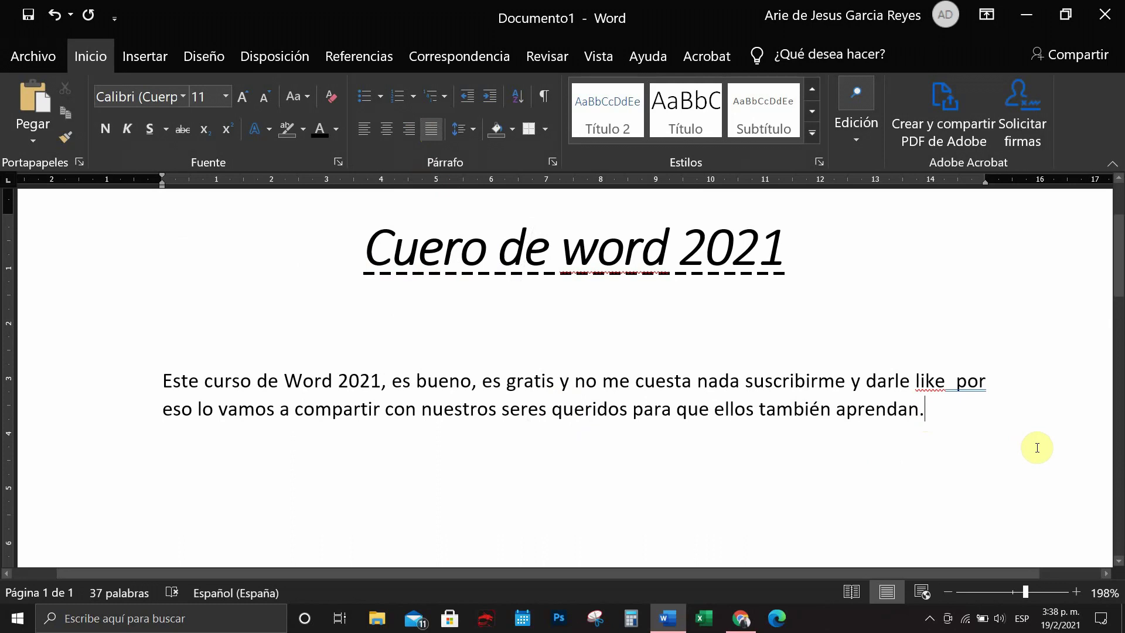
- Add the sentence "Para aprender todos juntos." to the end of the body paragraph
{"action": "type", "text": "a"}
{"action": "type", "text": "prendan. Para mejr"}
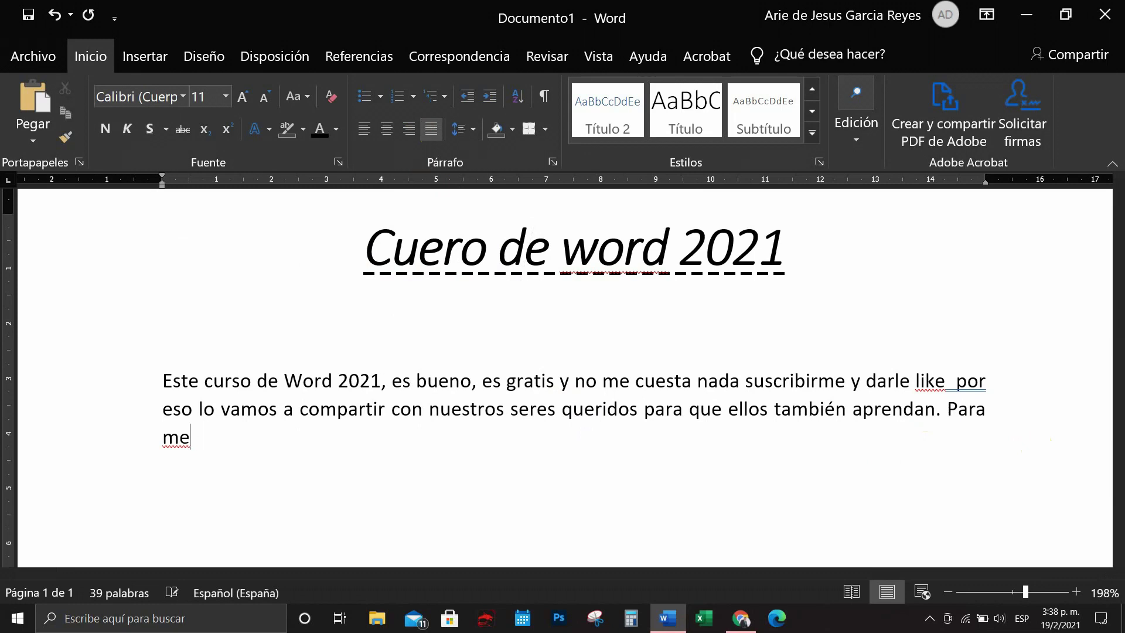
{"action": "key", "text": "BackSpace"}
{"action": "key", "text": "BackSpace"}
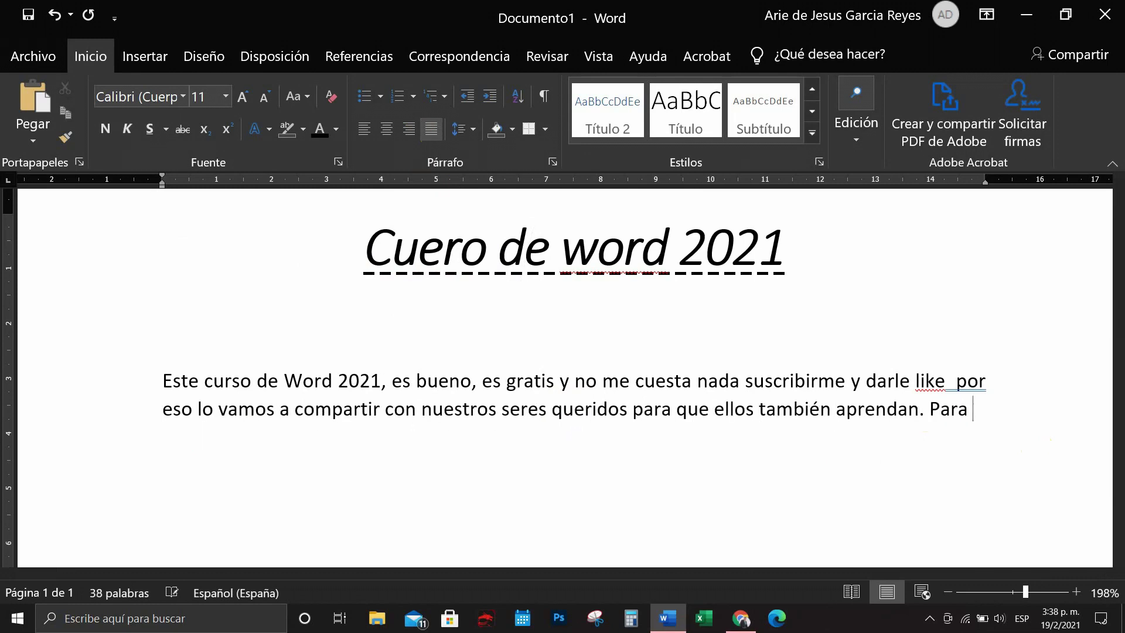
{"action": "type", "text": "aprend"}
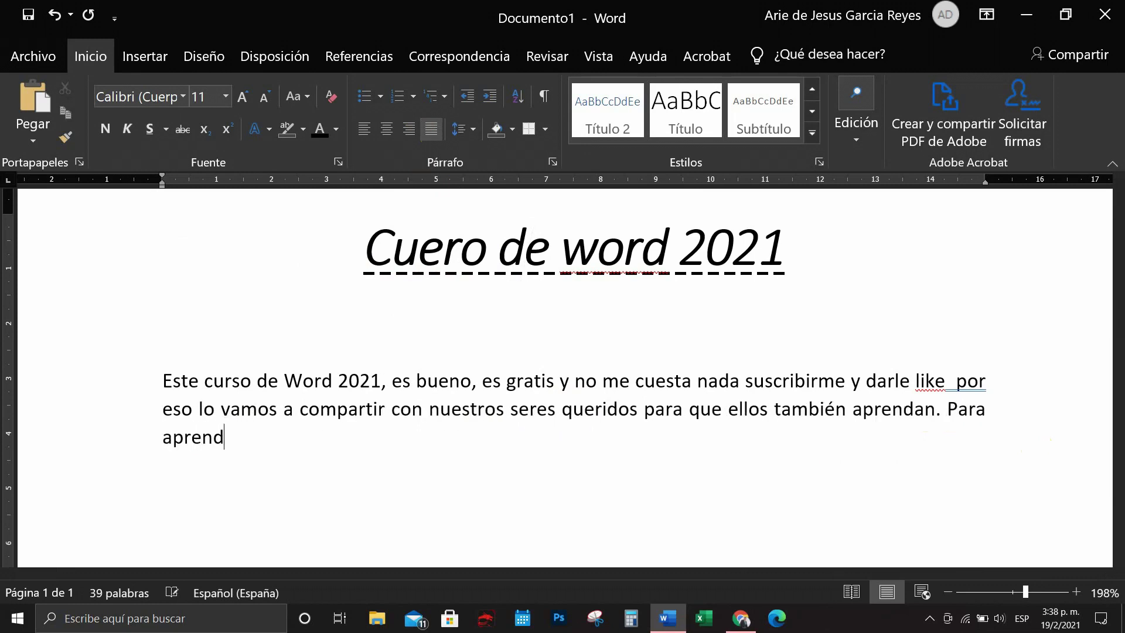
{"action": "type", "text": "er todos juntos."}
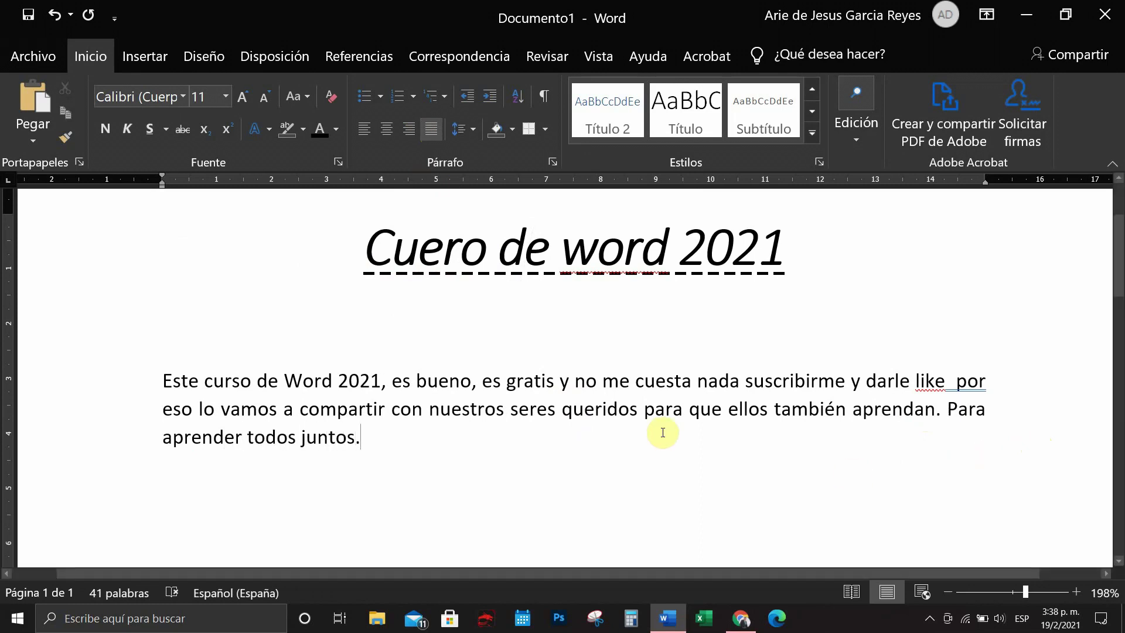
- Accept the grammar suggestion "like por" to remove the extra space between the two words in the body paragraph's first line
{"action": "left_click", "coordinate": [638, 409]}
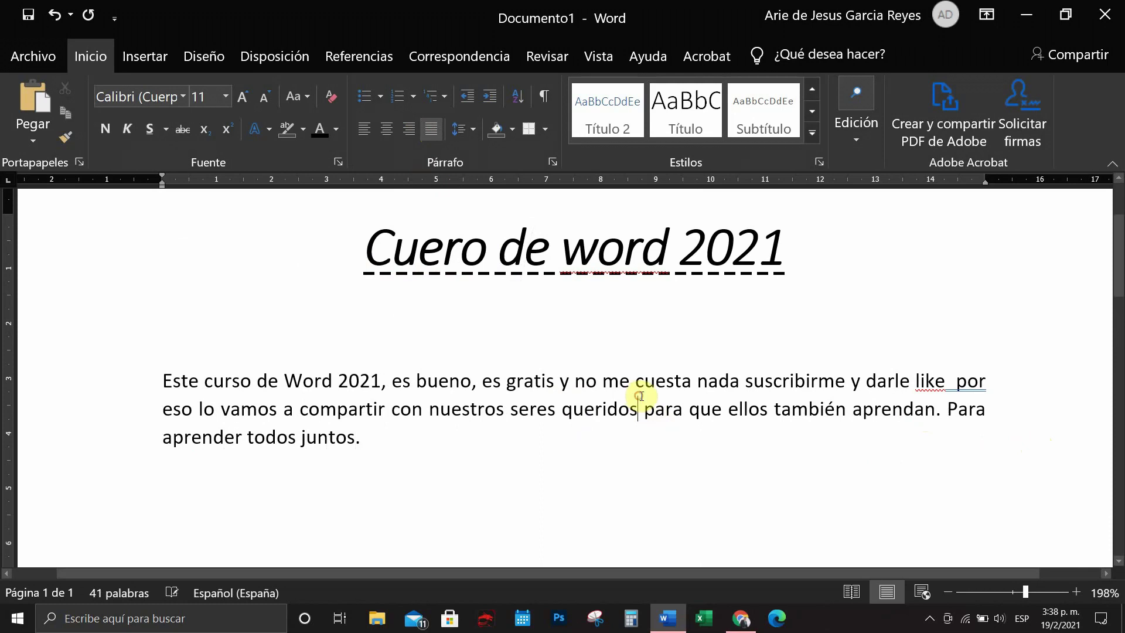
{"action": "right_click", "coordinate": [949, 382]}
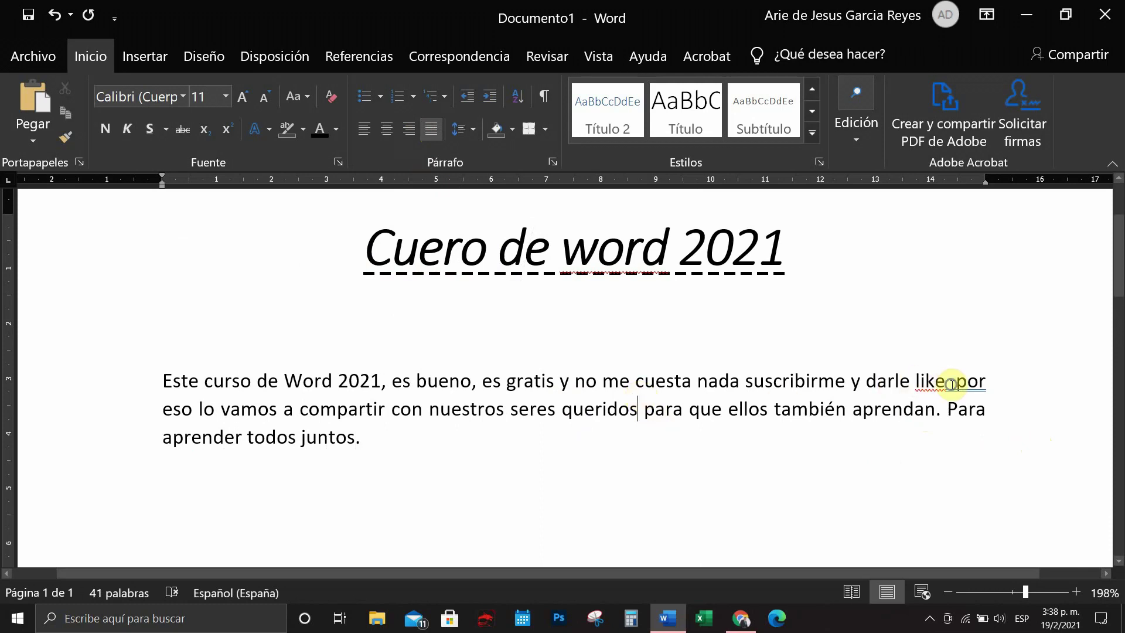
{"action": "left_click", "coordinate": [596, 451]}
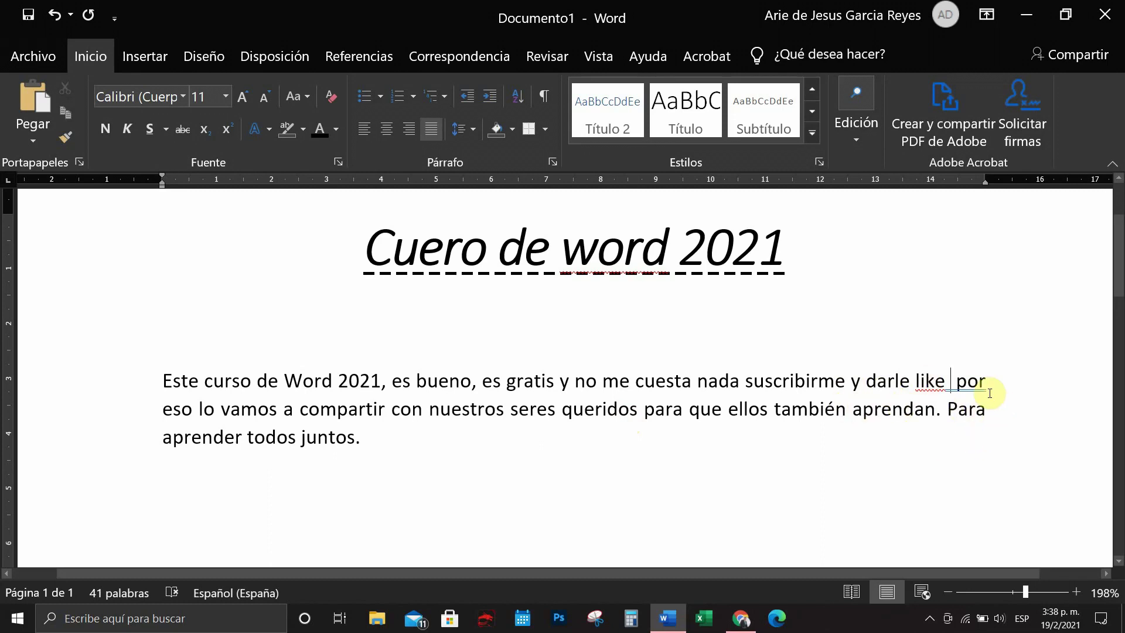
{"action": "left_click", "coordinate": [950, 382]}
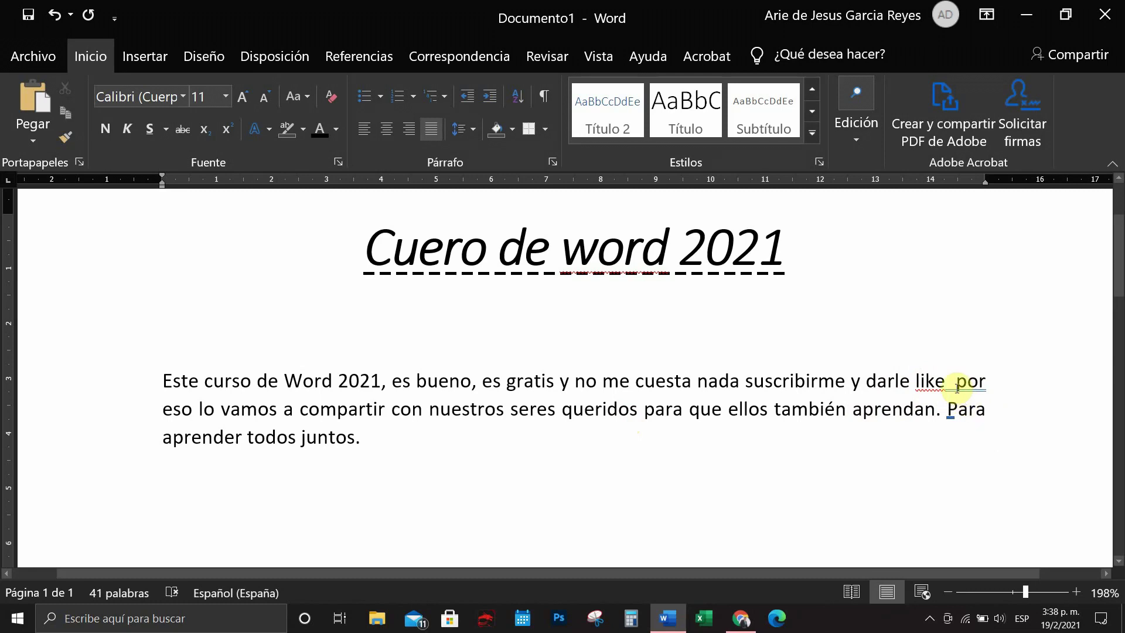
{"action": "right_click", "coordinate": [956, 384]}
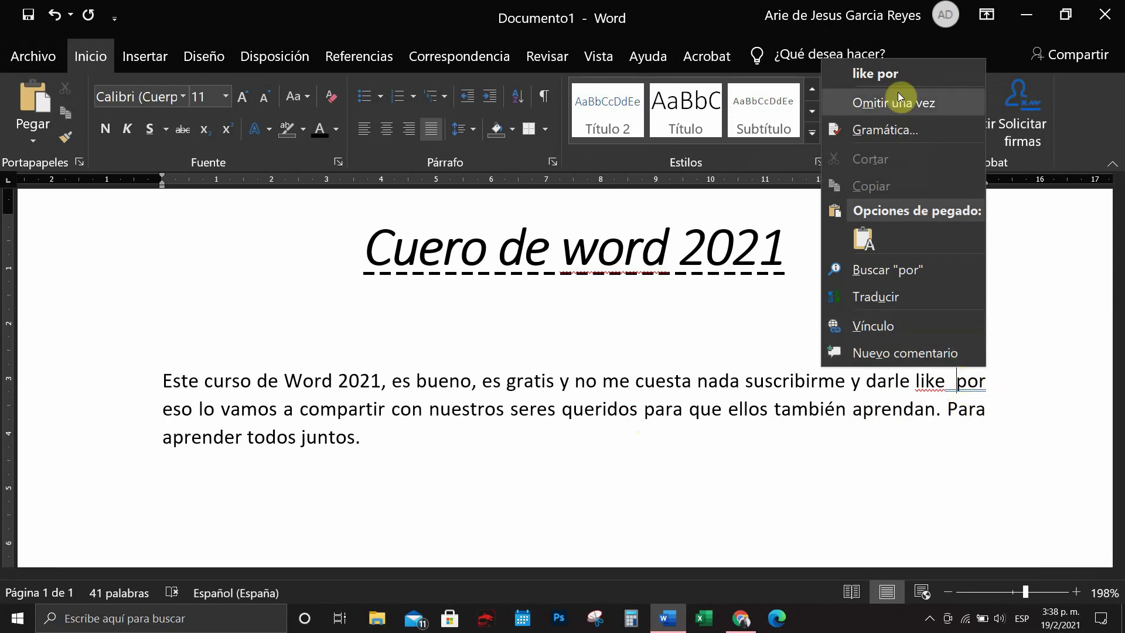
{"action": "left_click", "coordinate": [887, 76]}
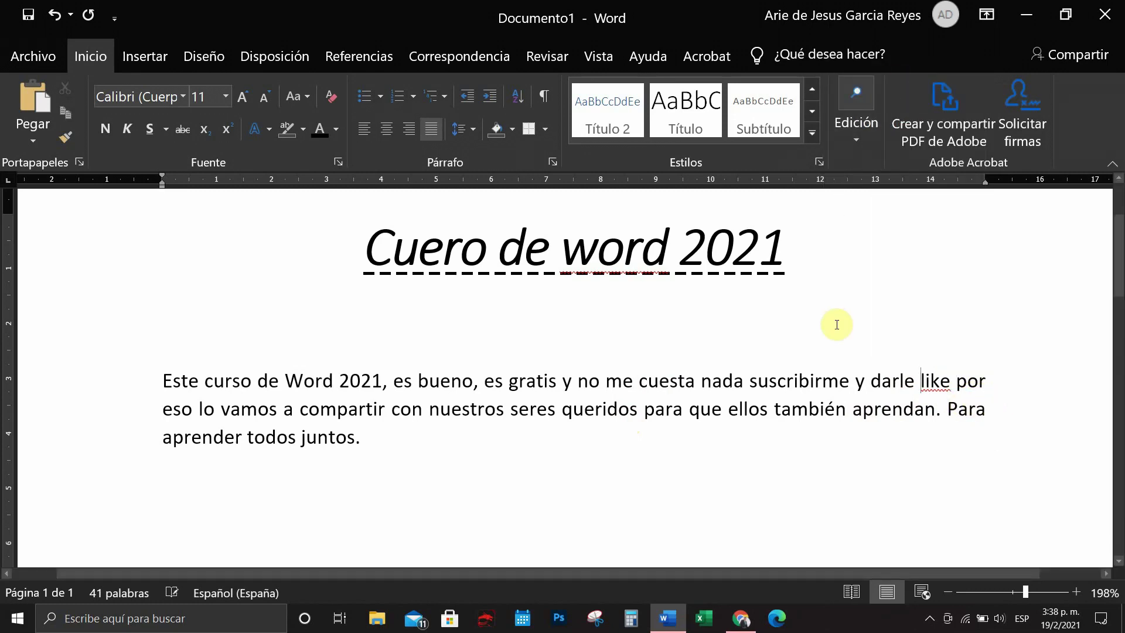
{"action": "left_click", "coordinate": [742, 381]}
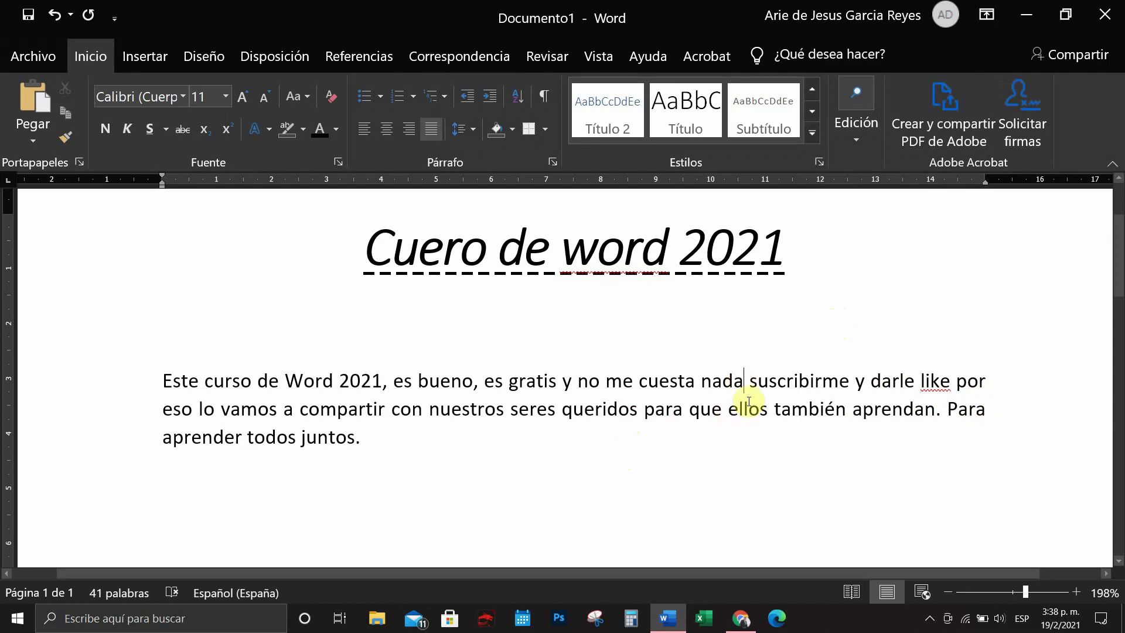
- Try right, left and centre alignment on the body paragraph, and return it to justified
{"action": "left_click", "coordinate": [162, 378]}
{"action": "left_click", "coordinate": [156, 431], "text": "shift"}
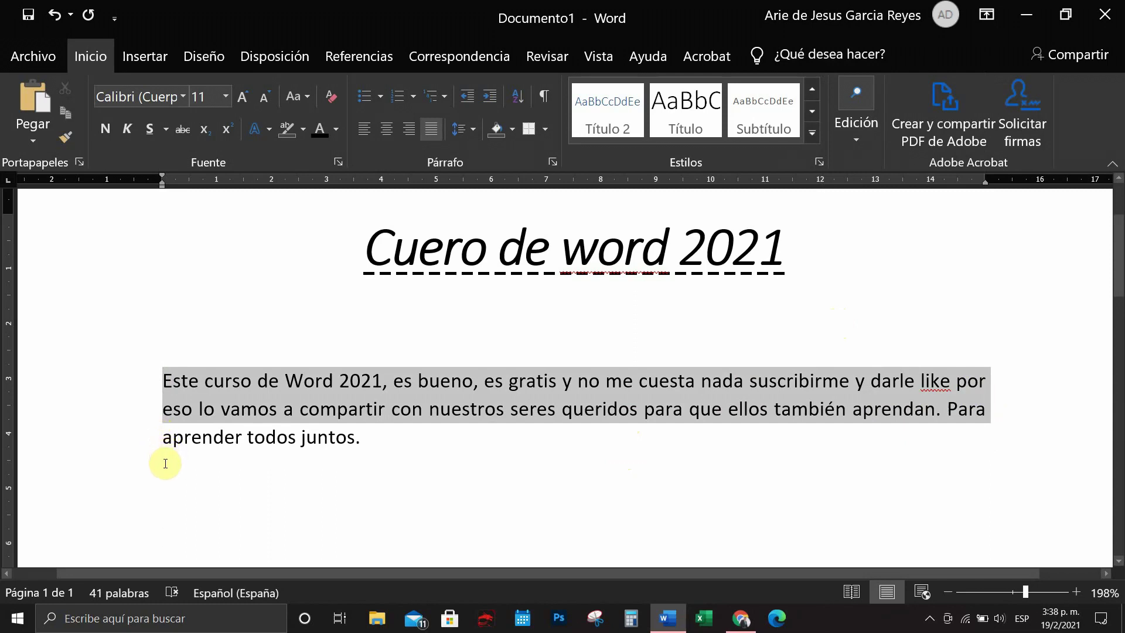
{"action": "left_click", "coordinate": [472, 404]}
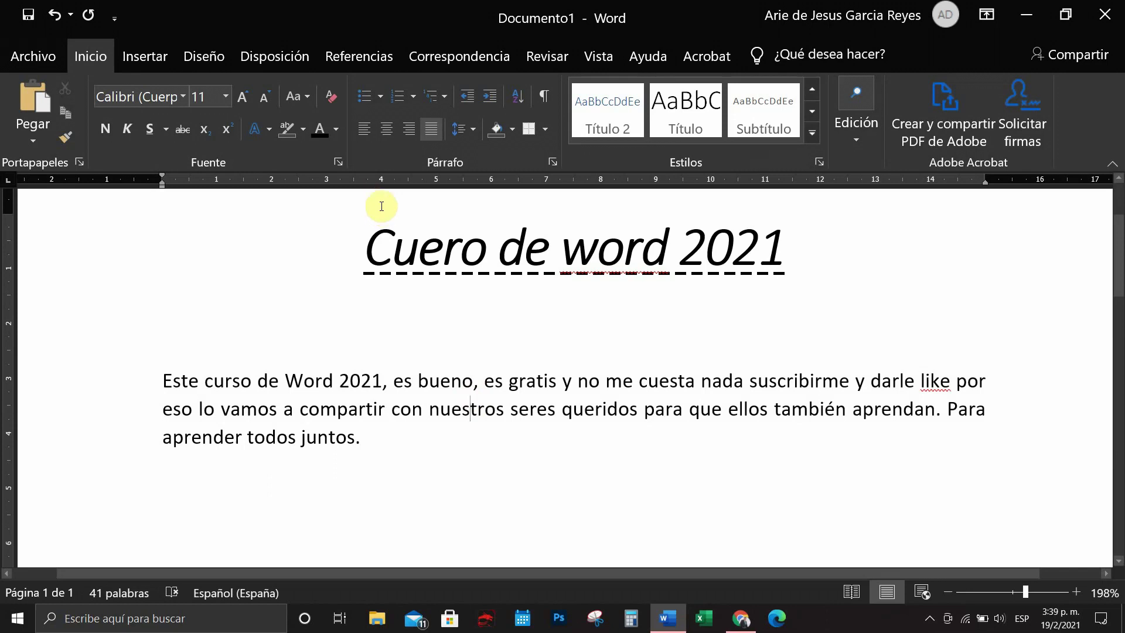
{"action": "left_click", "coordinate": [409, 129]}
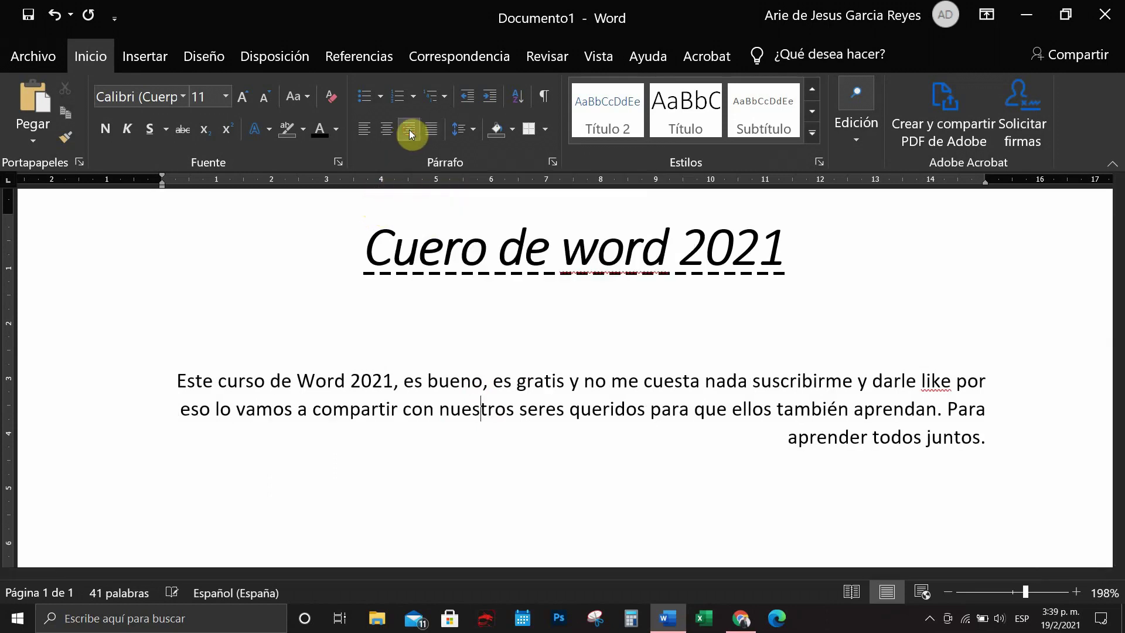
{"action": "left_click", "coordinate": [371, 128]}
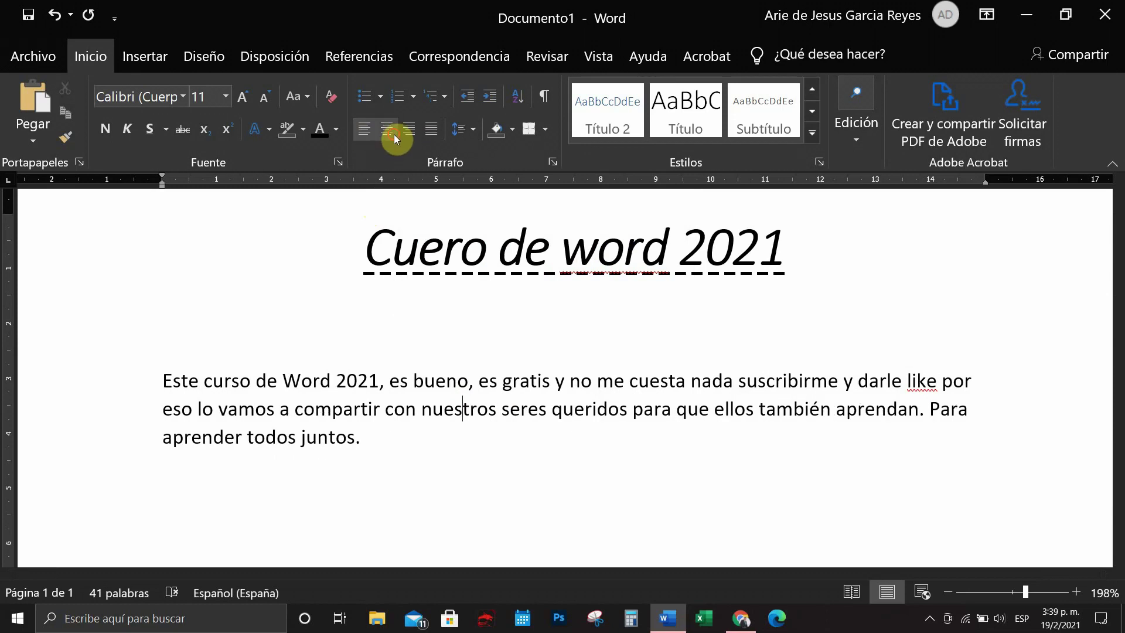
{"action": "left_click", "coordinate": [394, 135]}
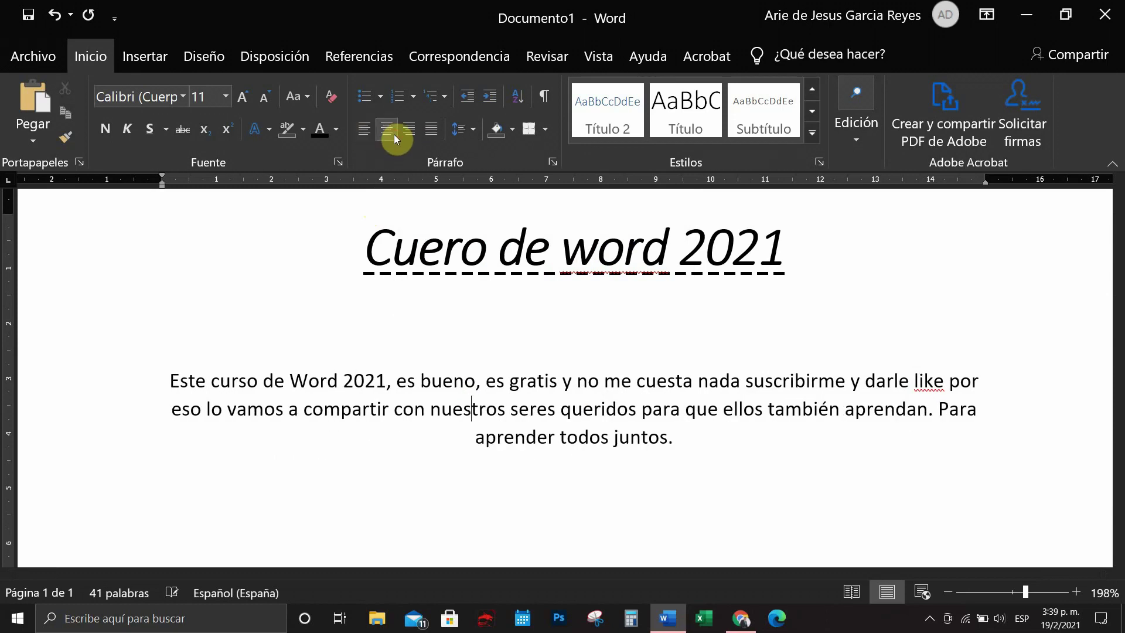
{"action": "left_click", "coordinate": [435, 129]}
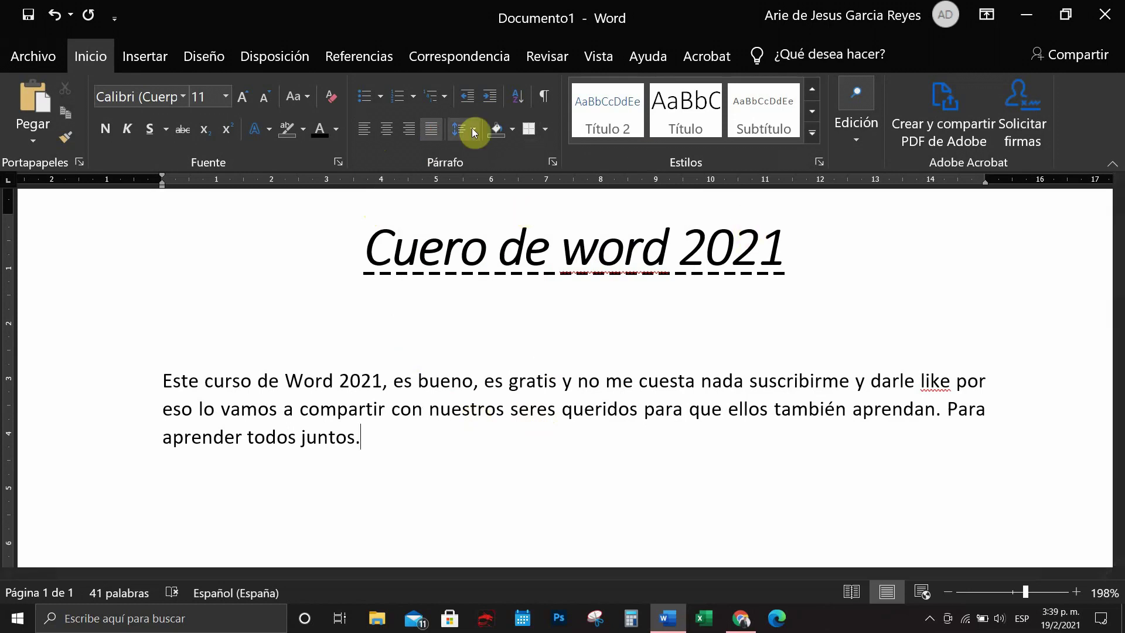
- Insert a table of three columns and five rows on a new line below the body paragraph
{"action": "key", "text": "Return"}
{"action": "scroll", "coordinate": [439, 381], "scroll_direction": "down", "scroll_amount": 3}
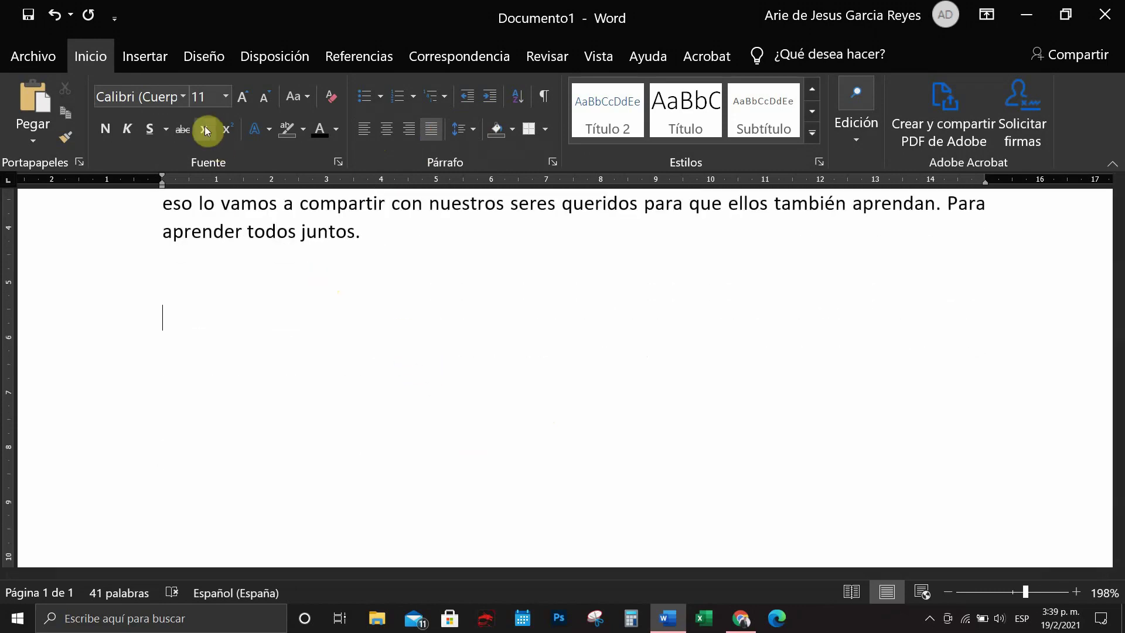
{"action": "left_click", "coordinate": [145, 56]}
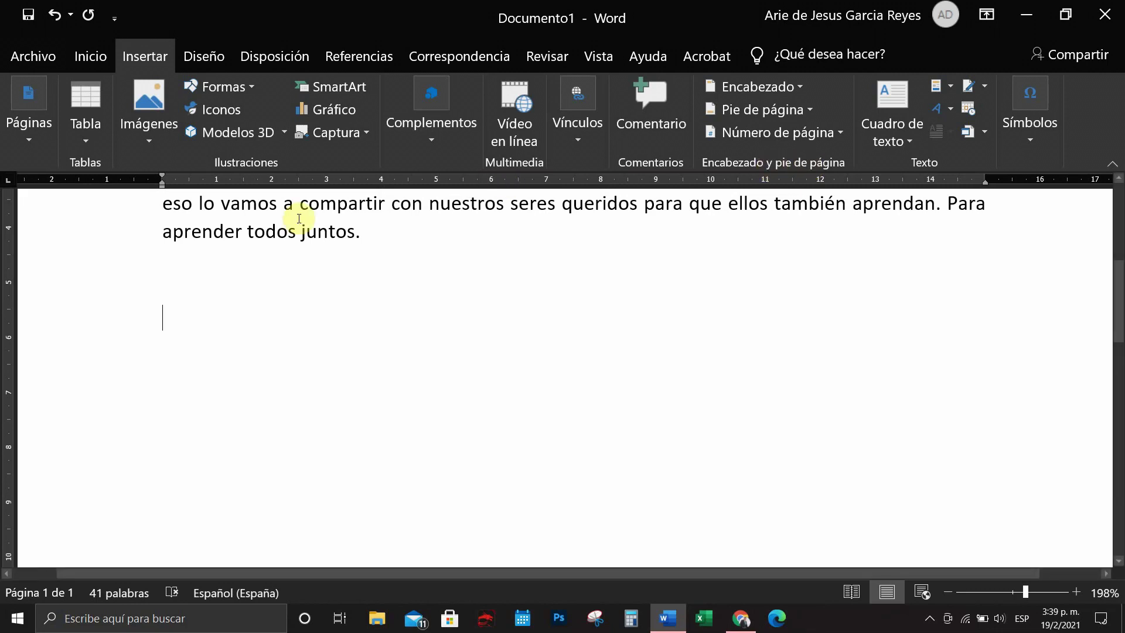
{"action": "left_click", "coordinate": [82, 143]}
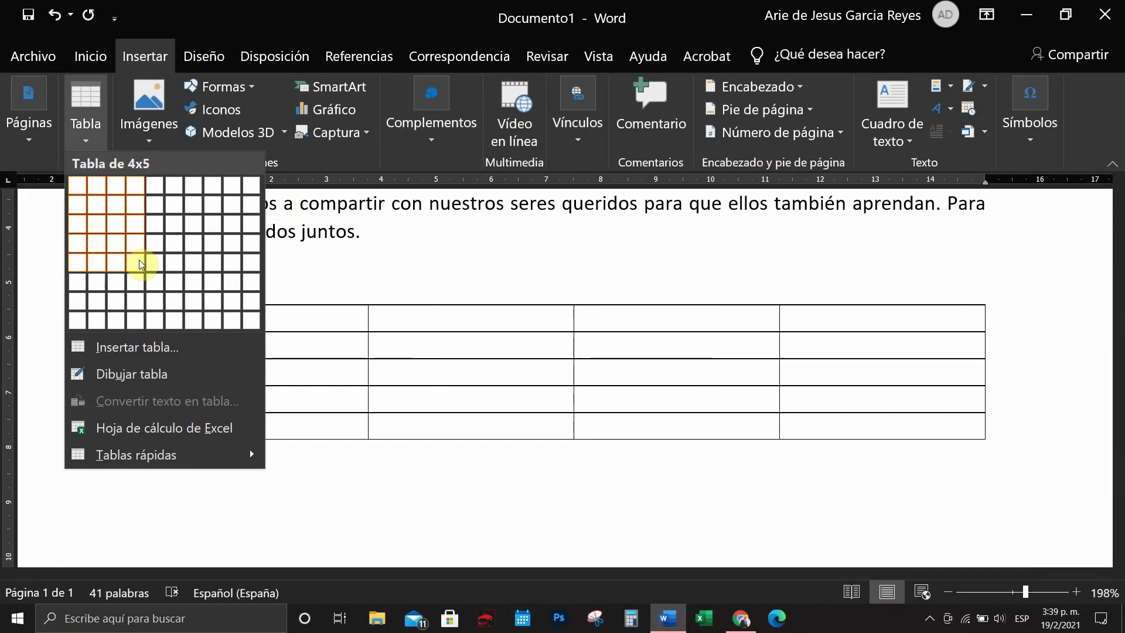
{"action": "left_click", "coordinate": [121, 265]}
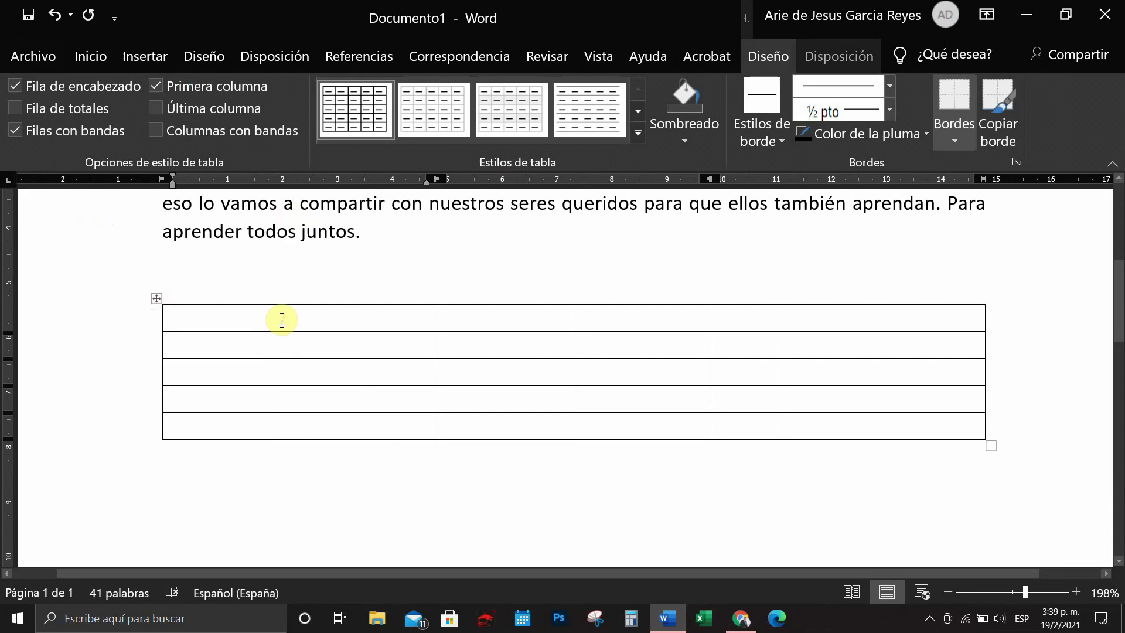
- Fill the table's first row with the headings "Nombre", "Teléfono" and "Correo", correcting the missing accent with the spelling suggestion
{"action": "type", "text": "Nombre"}
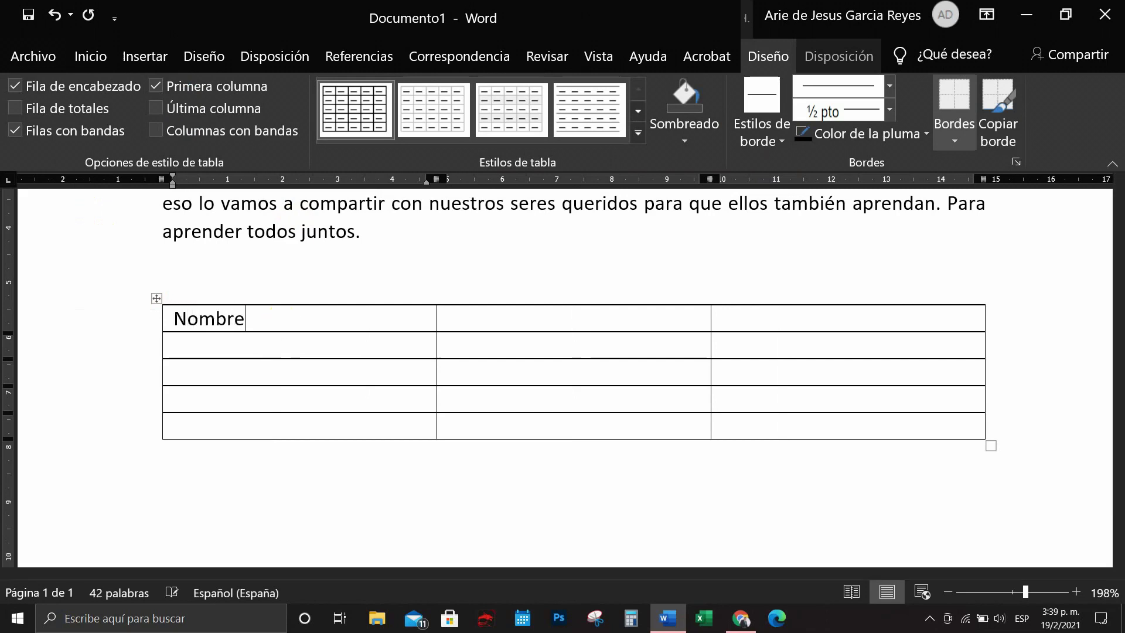
{"action": "left_click", "coordinate": [502, 326]}
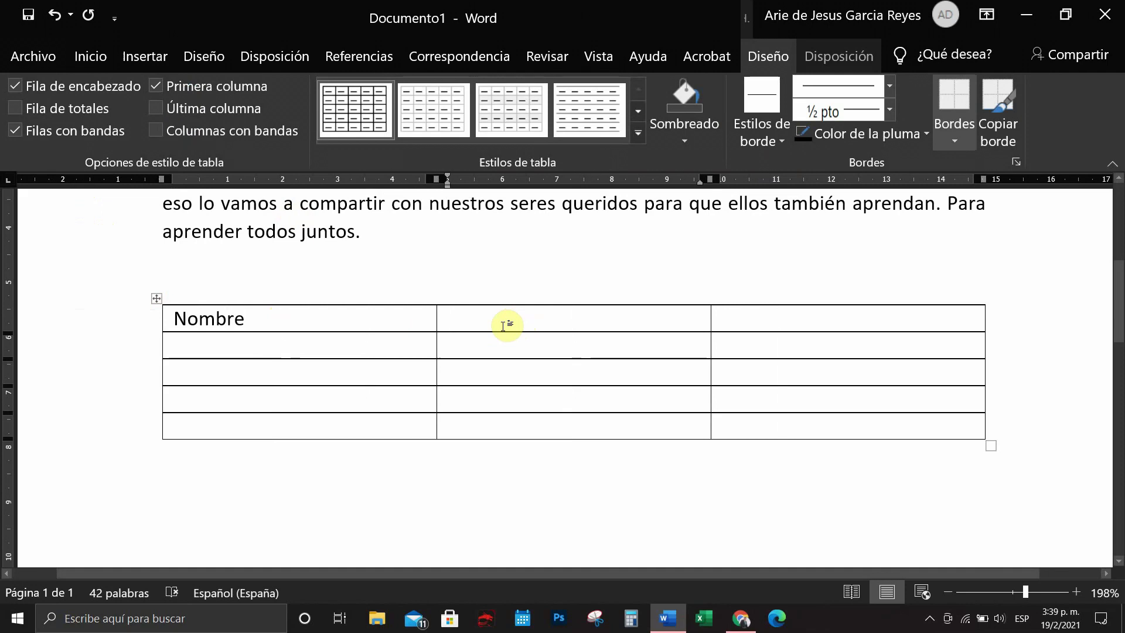
{"action": "type", "text": "Tele"}
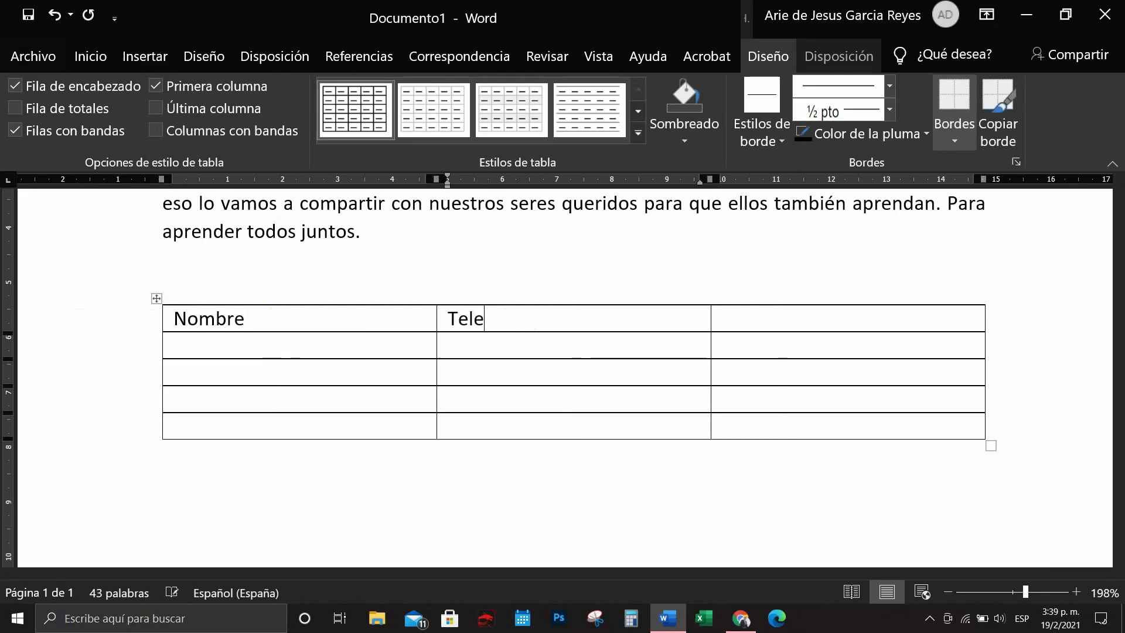
{"action": "type", "text": "fono"}
{"action": "left_click", "coordinate": [857, 315]}
{"action": "type", "text": "Correo"}
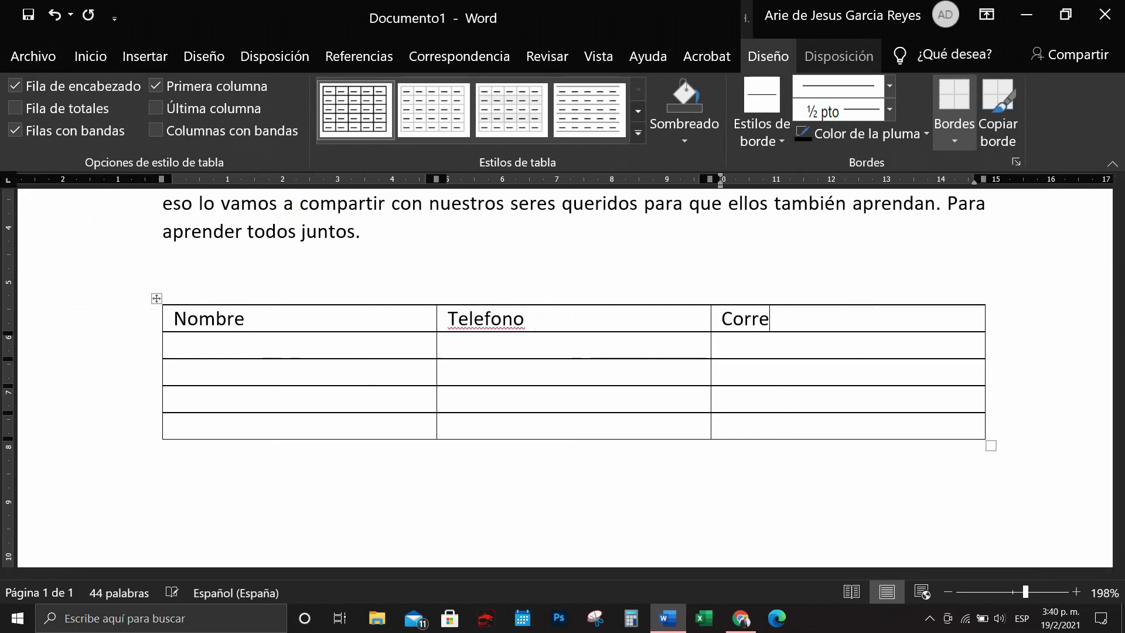
{"action": "right_click", "coordinate": [492, 322]}
{"action": "left_click", "coordinate": [418, 10]}
- Format the table's three headings in bold italic Times New Roman at 12 pt
{"action": "left_click_drag", "start_coordinate": [828, 319], "coordinate": [373, 328]}
{"action": "left_click", "coordinate": [91, 55]}
{"action": "left_click", "coordinate": [435, 409]}
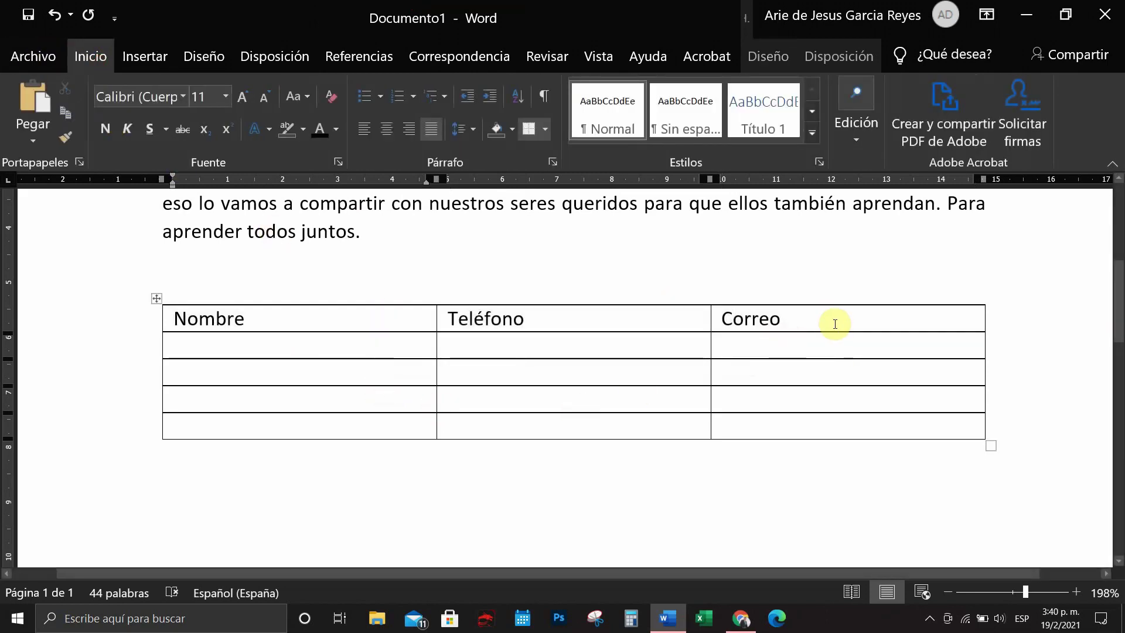
{"action": "left_click_drag", "start_coordinate": [743, 320], "coordinate": [376, 334]}
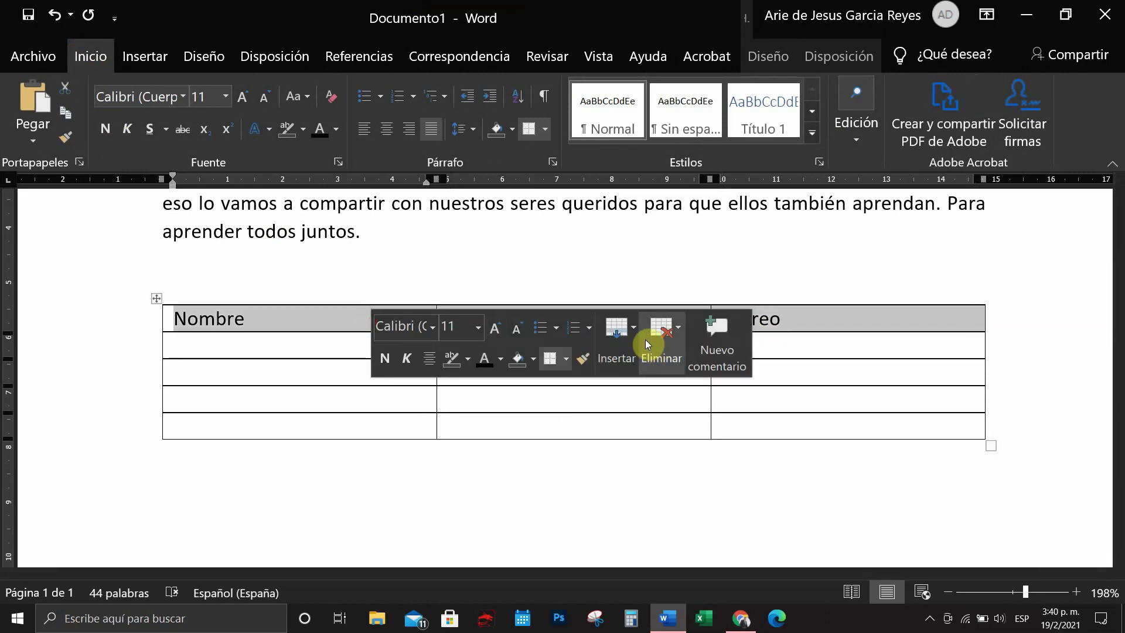
{"action": "left_click", "coordinate": [385, 356]}
{"action": "left_click", "coordinate": [408, 362]}
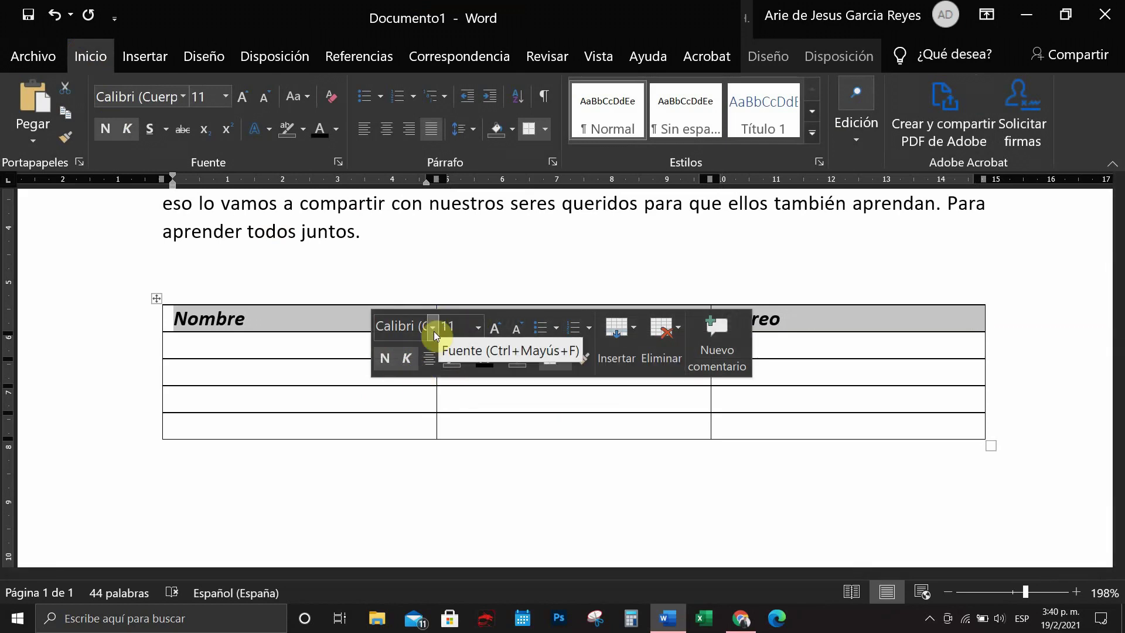
{"action": "left_click", "coordinate": [495, 332]}
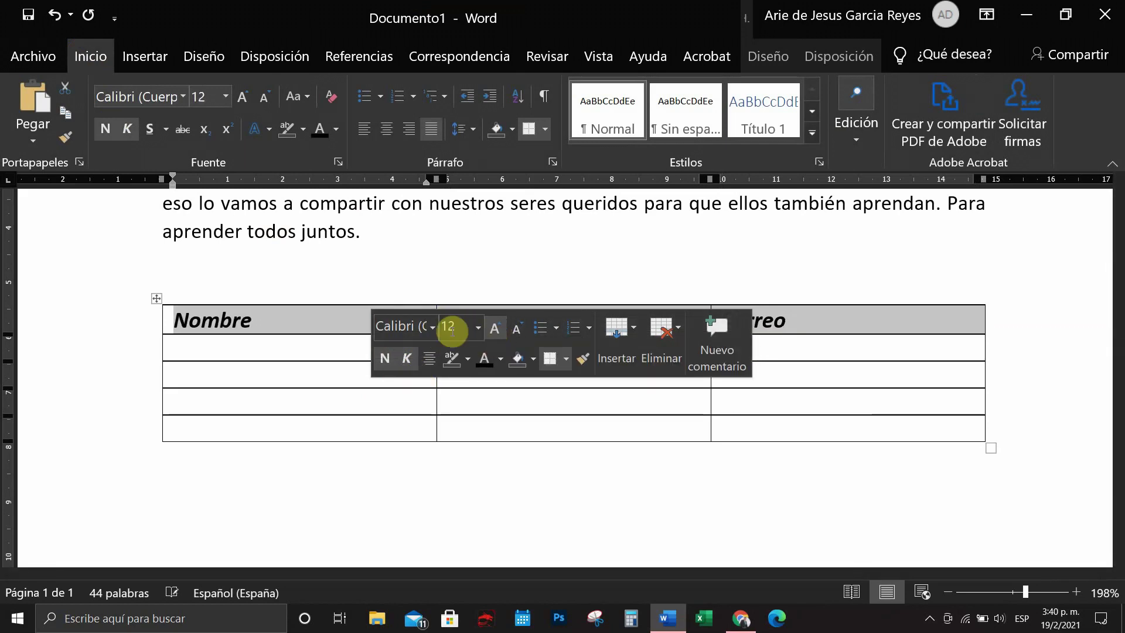
{"action": "left_click", "coordinate": [435, 328]}
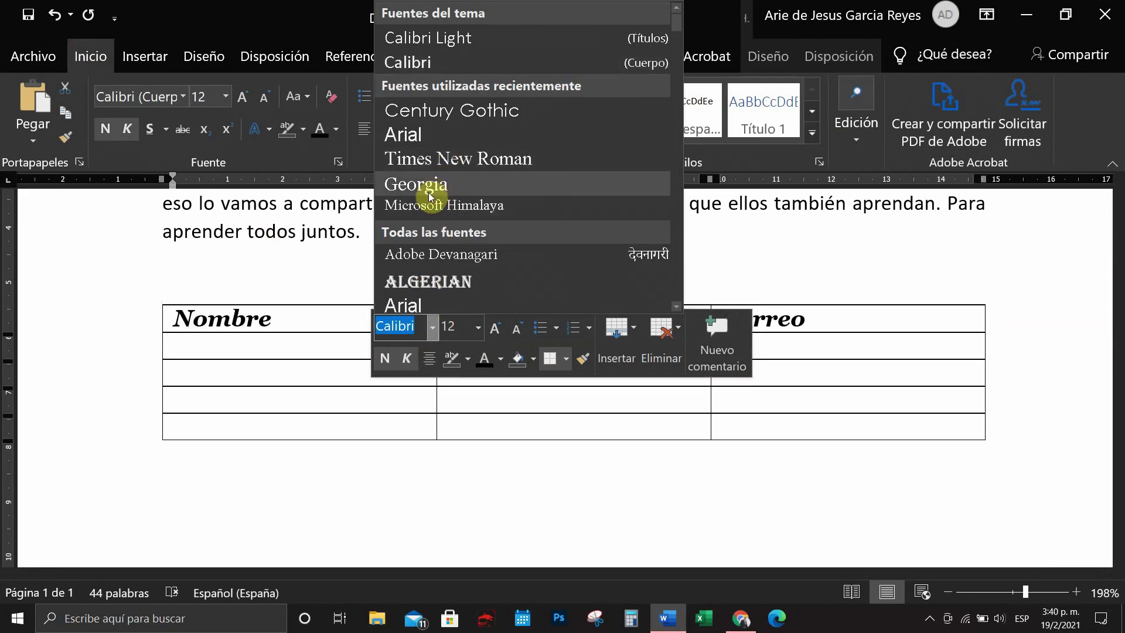
{"action": "left_click", "coordinate": [448, 167]}
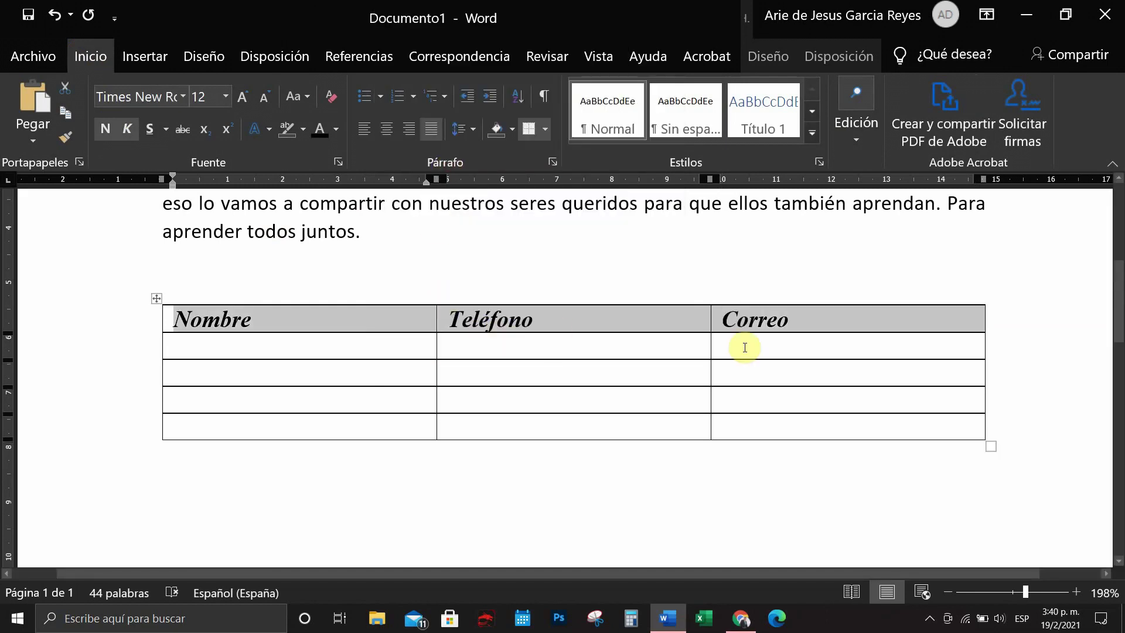
{"action": "left_click", "coordinate": [808, 402]}
- Shade the table's heading row with the lighter blue theme colour
{"action": "left_click_drag", "start_coordinate": [827, 308], "coordinate": [314, 324]}
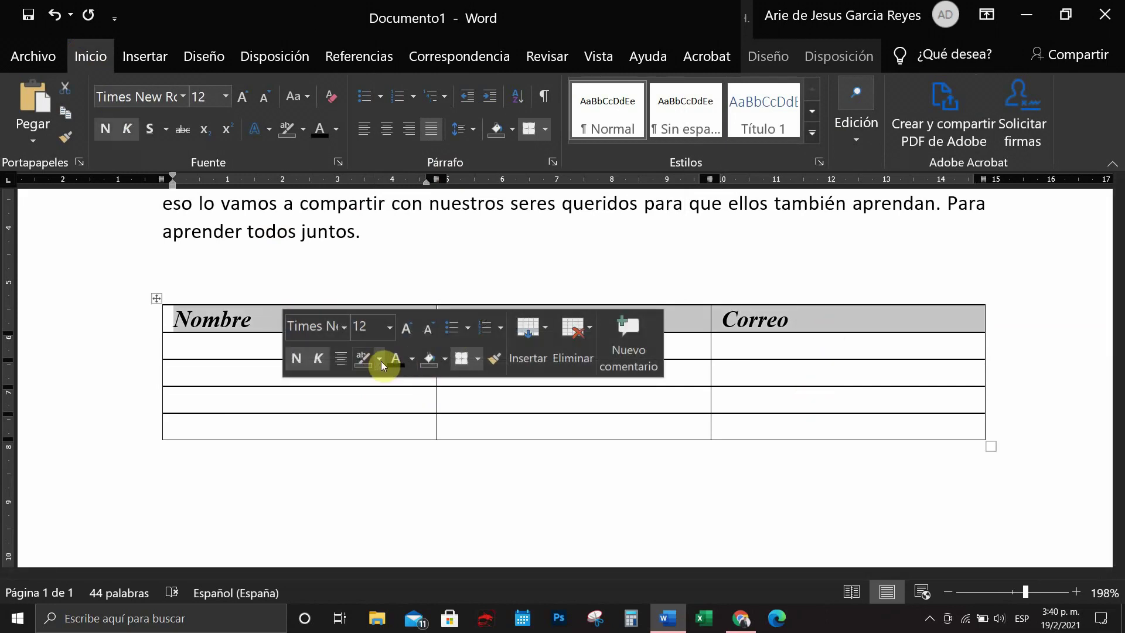
{"action": "left_click", "coordinate": [443, 357]}
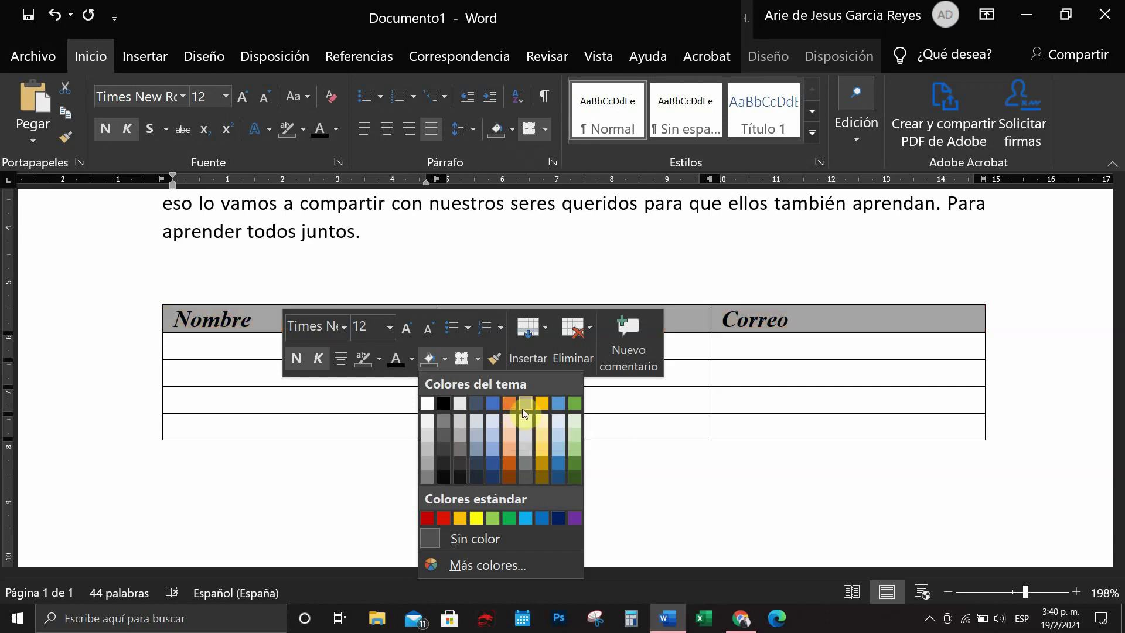
{"action": "left_click", "coordinate": [553, 405]}
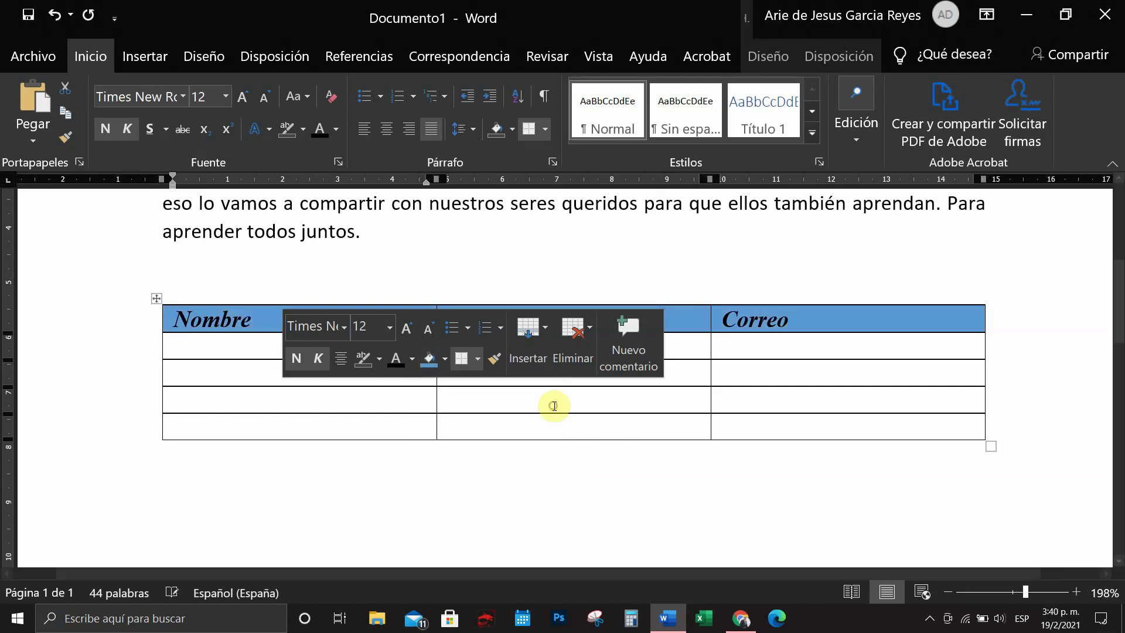
- Try a gold font colour on the table's three headings, and return them to black
{"action": "left_click", "coordinate": [444, 359]}
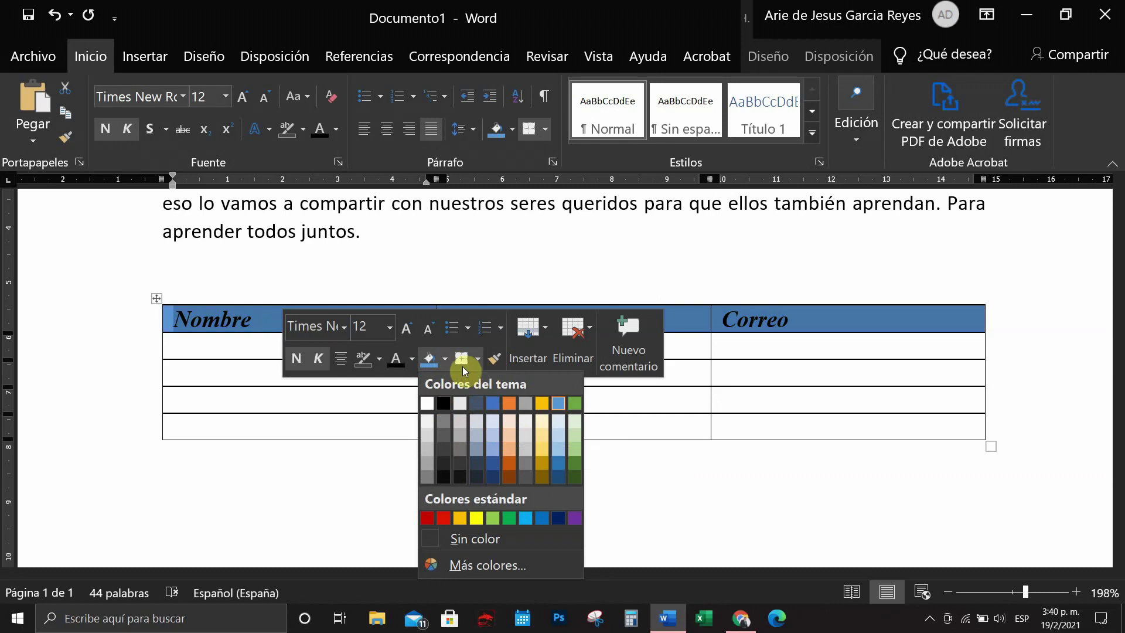
{"action": "left_click", "coordinate": [413, 355]}
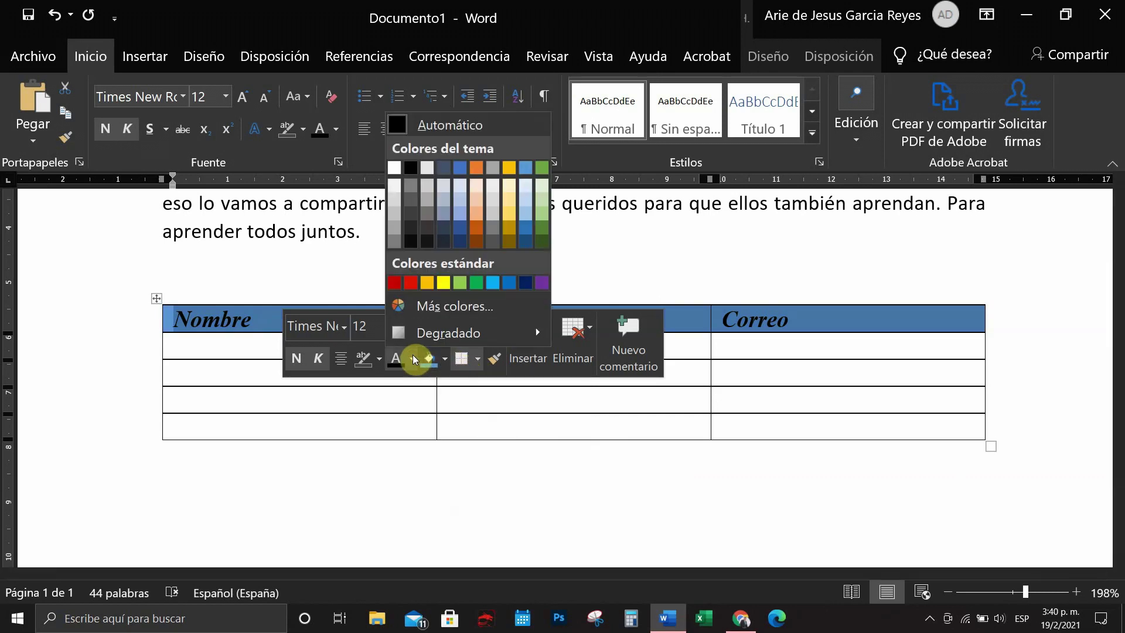
{"action": "left_click", "coordinate": [512, 170]}
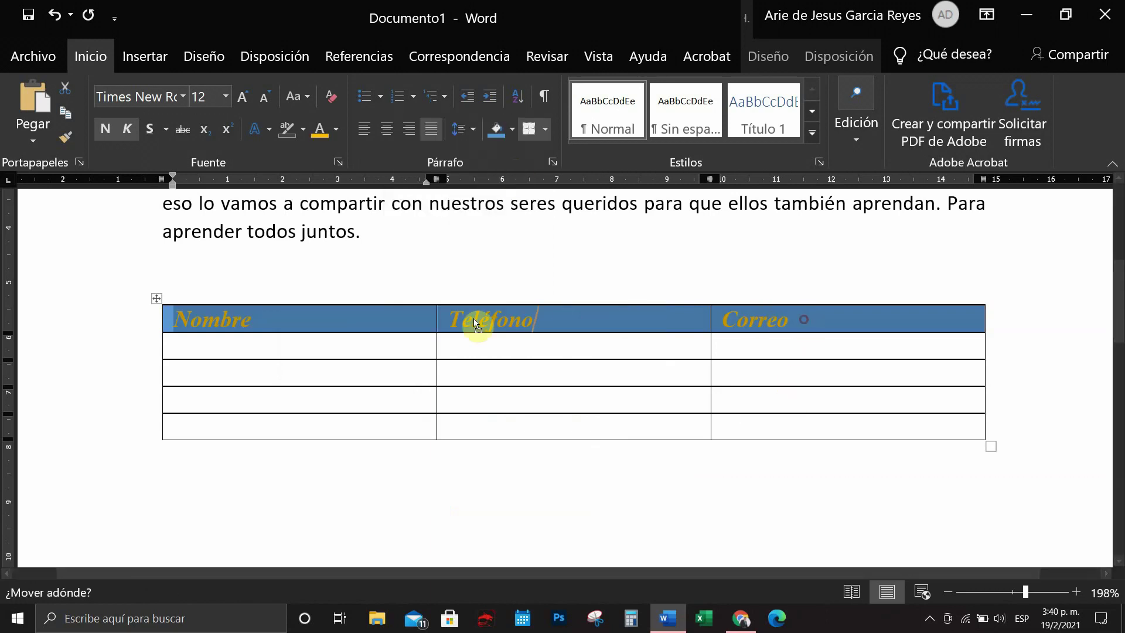
{"action": "left_click", "coordinate": [360, 319]}
{"action": "left_click", "coordinate": [370, 373]}
{"action": "left_click_drag", "start_coordinate": [803, 314], "coordinate": [326, 319]}
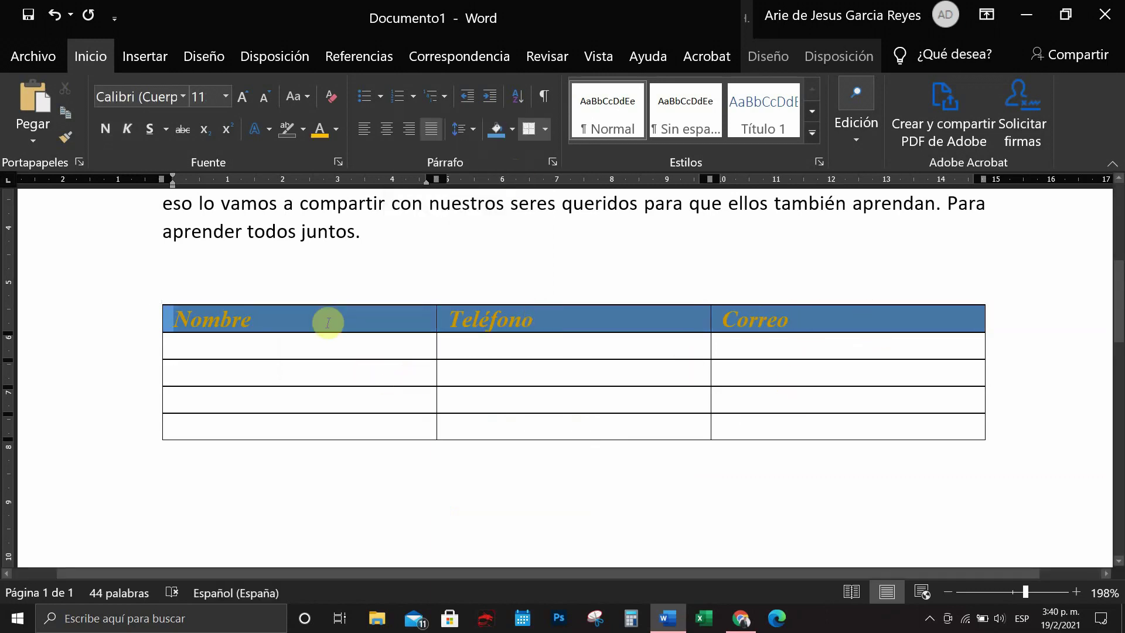
{"action": "left_click", "coordinate": [456, 363]}
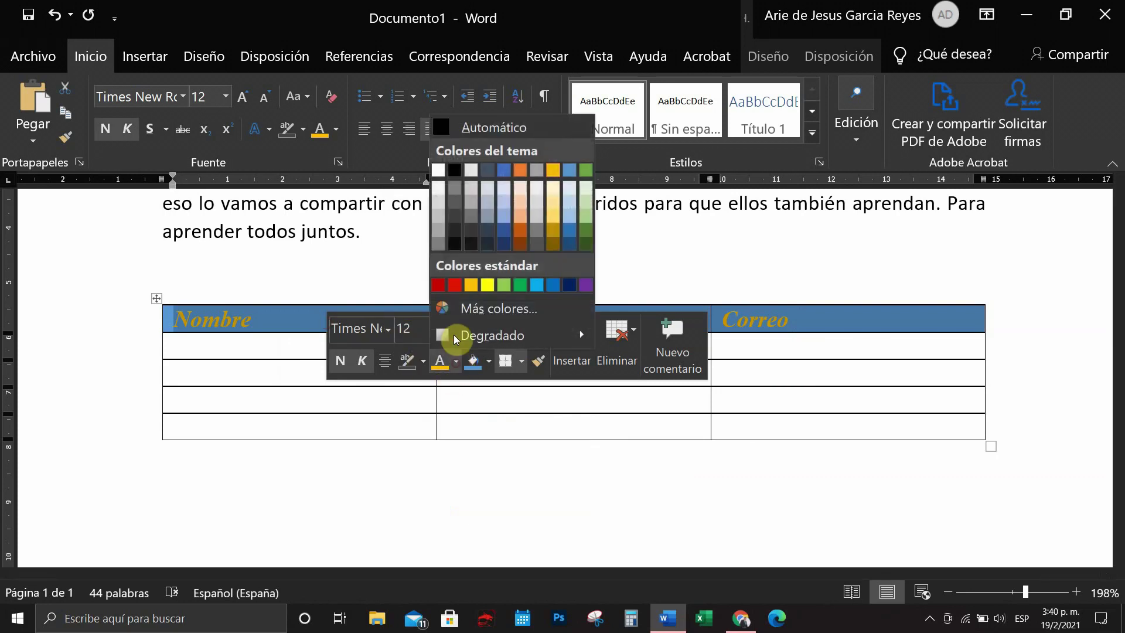
{"action": "left_click", "coordinate": [462, 172]}
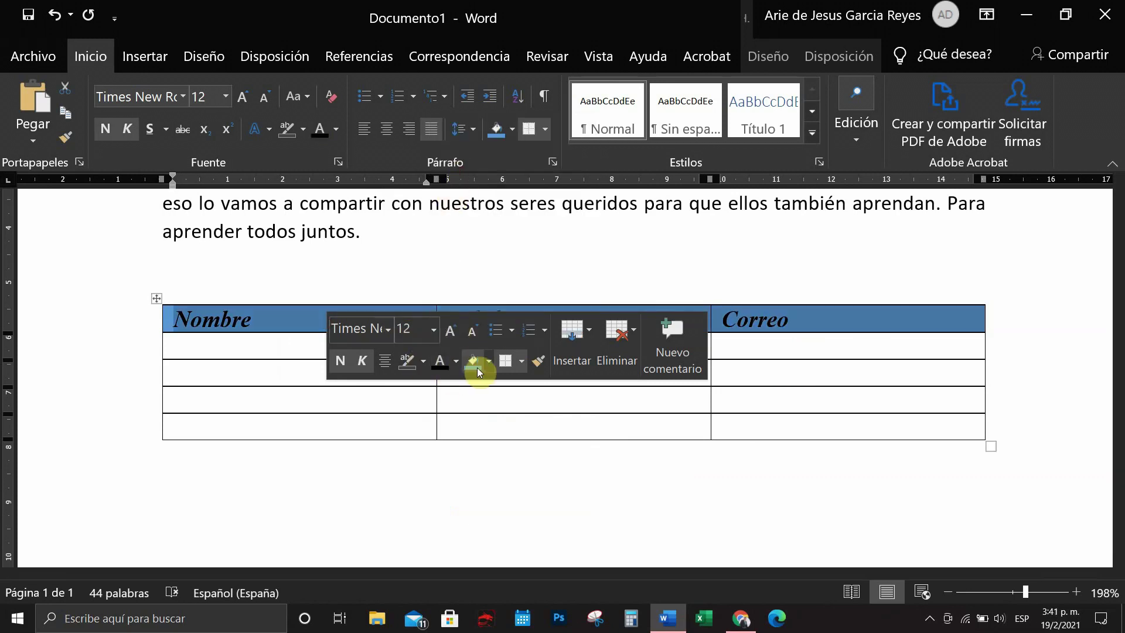
{"action": "left_click", "coordinate": [540, 405]}
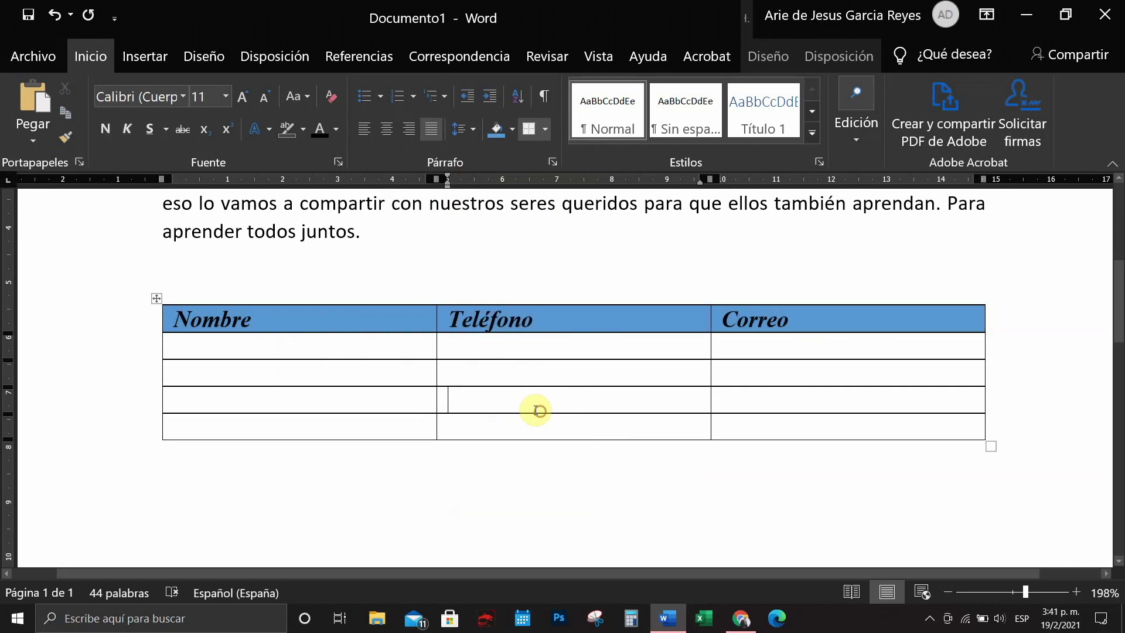
- Fill the table's last row with "Nombre", "Celular" and "Dirección"
{"action": "left_click", "coordinate": [304, 372]}
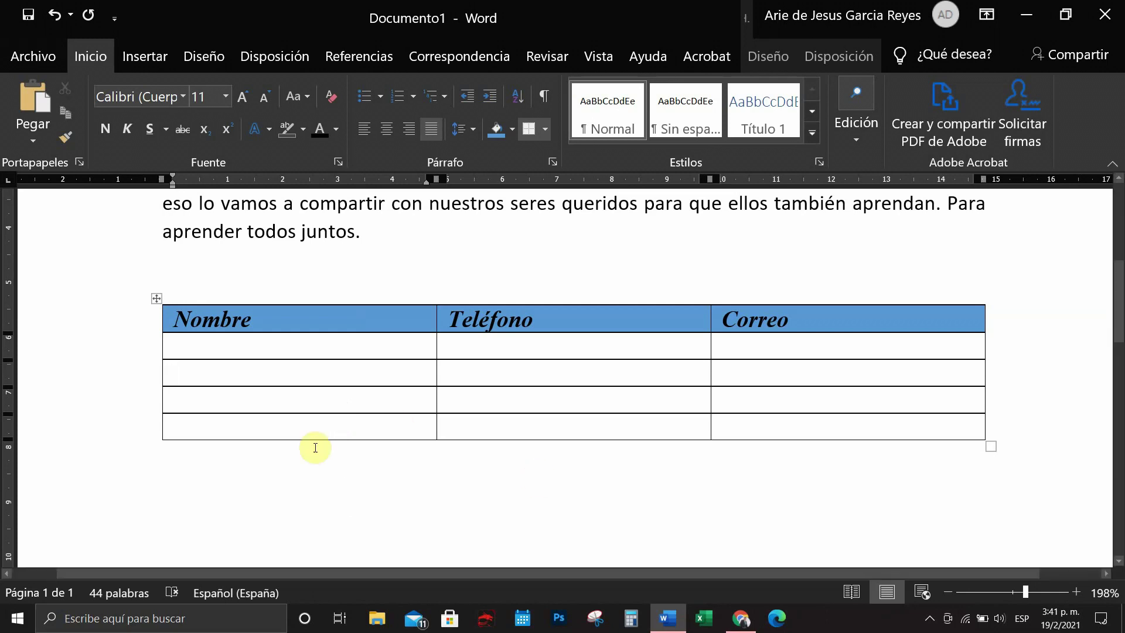
{"action": "left_click", "coordinate": [311, 429]}
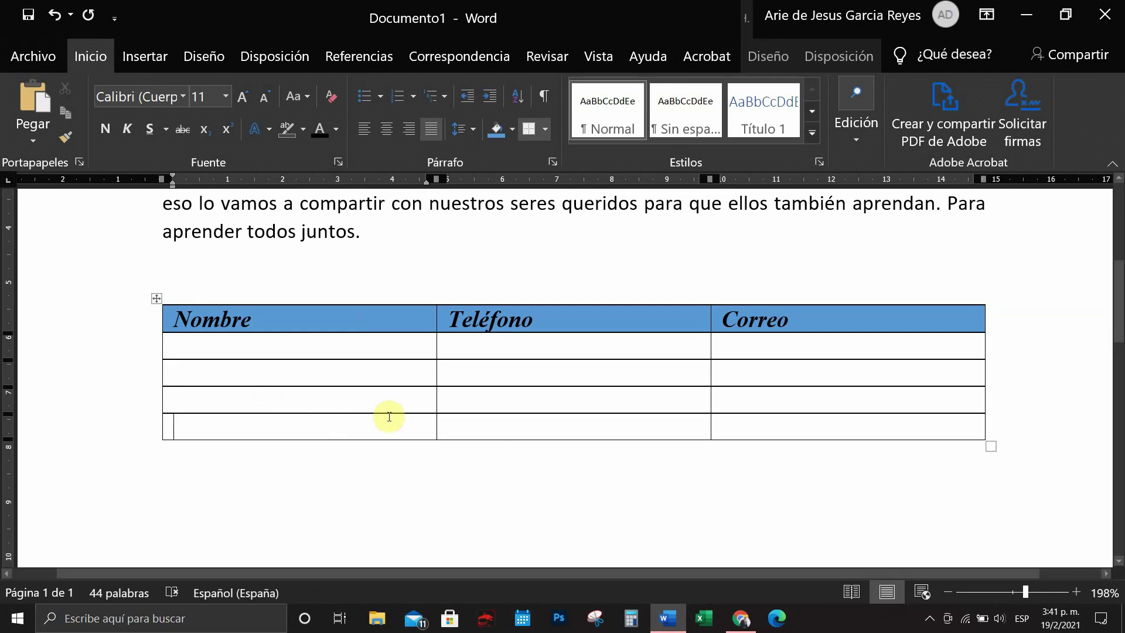
{"action": "type", "text": "nombre"}
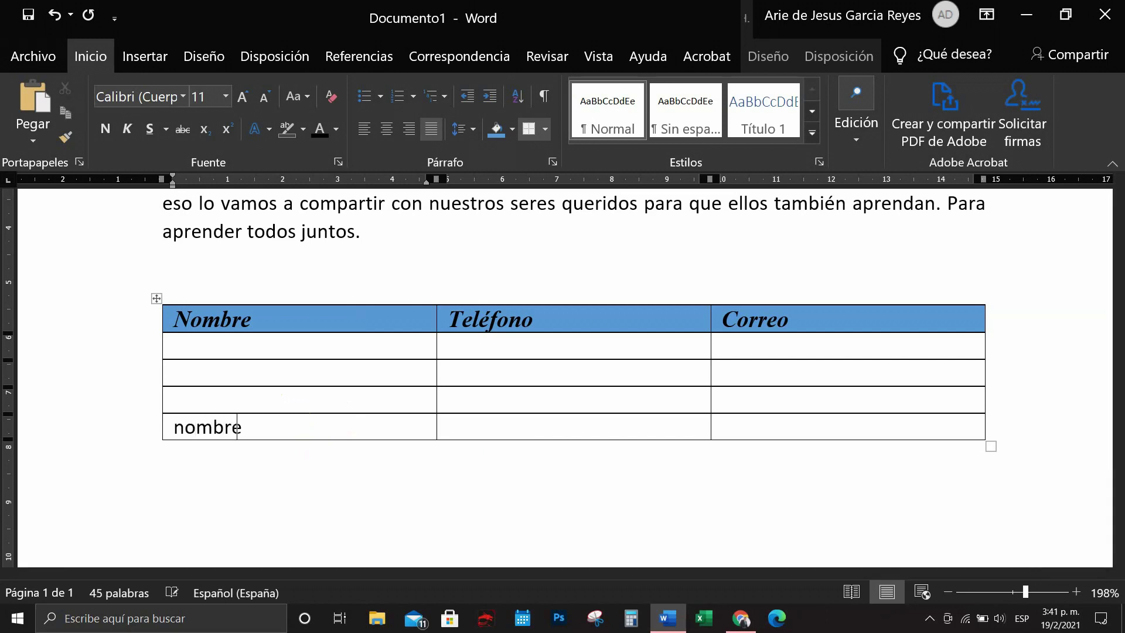
{"action": "left_click", "coordinate": [586, 433]}
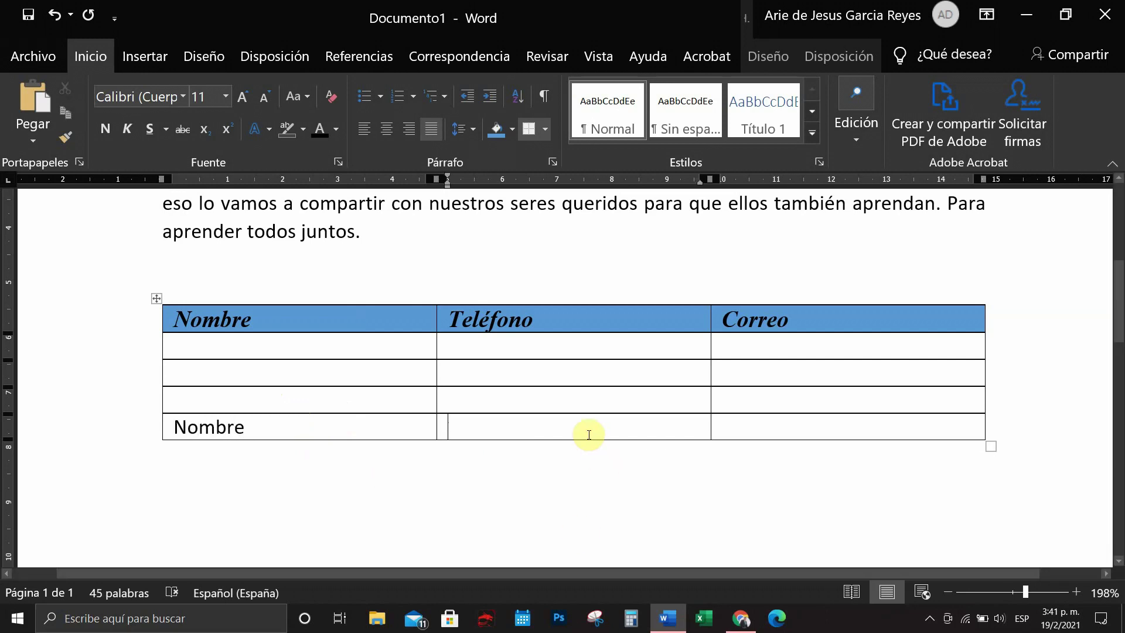
{"action": "type", "text": "c"}
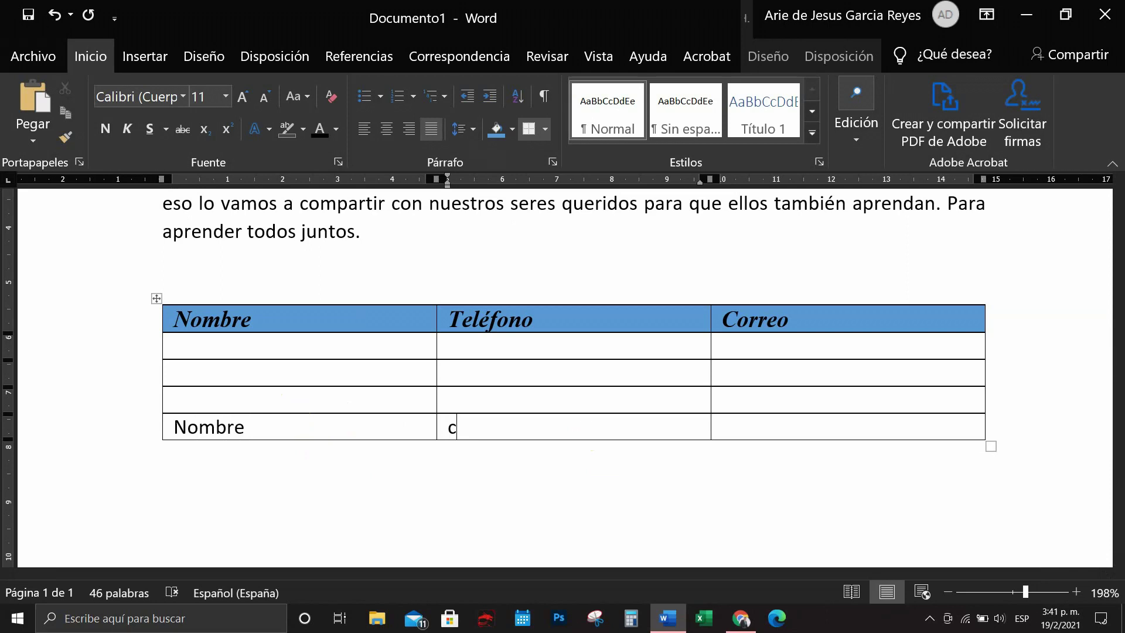
{"action": "type", "text": "elular"}
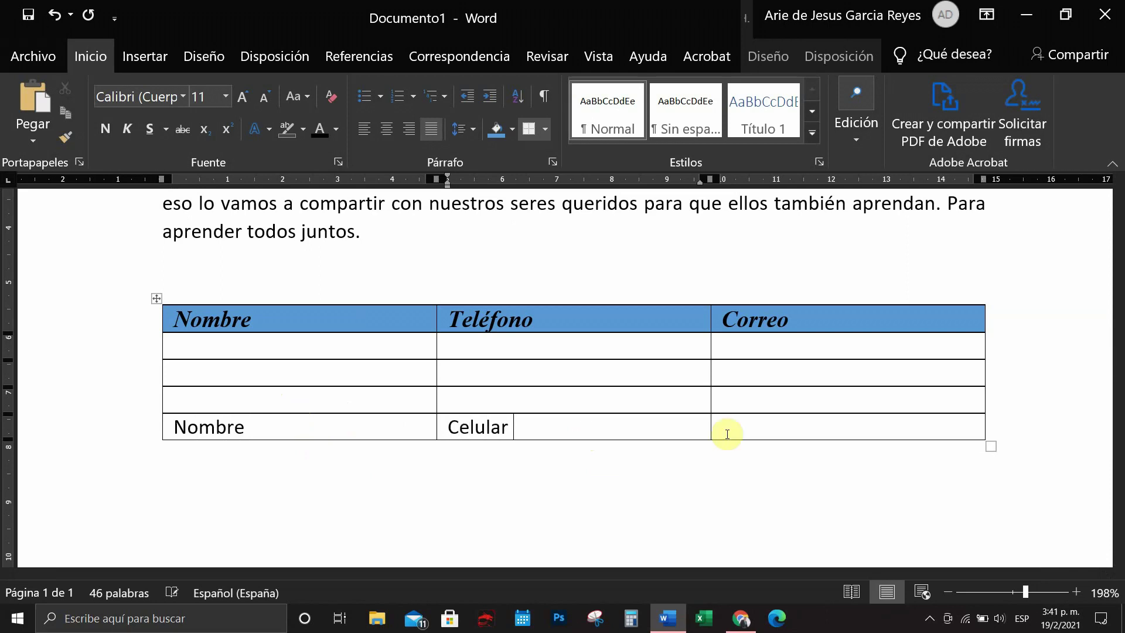
{"action": "left_click", "coordinate": [774, 438]}
{"action": "type", "text": "di"}
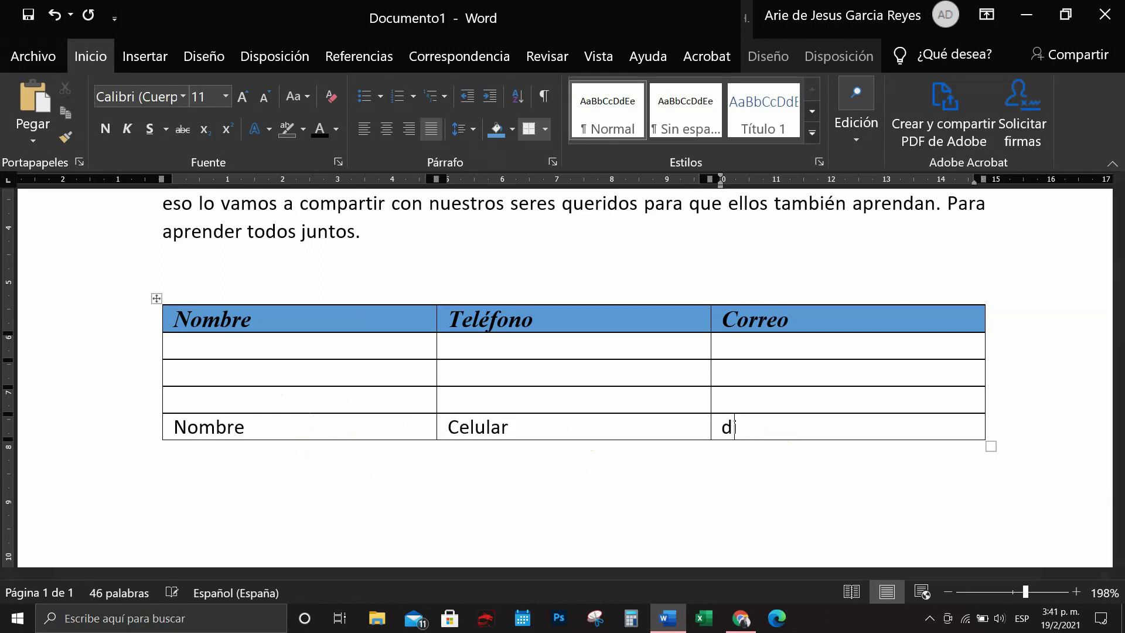
{"action": "type", "text": "reccion"}
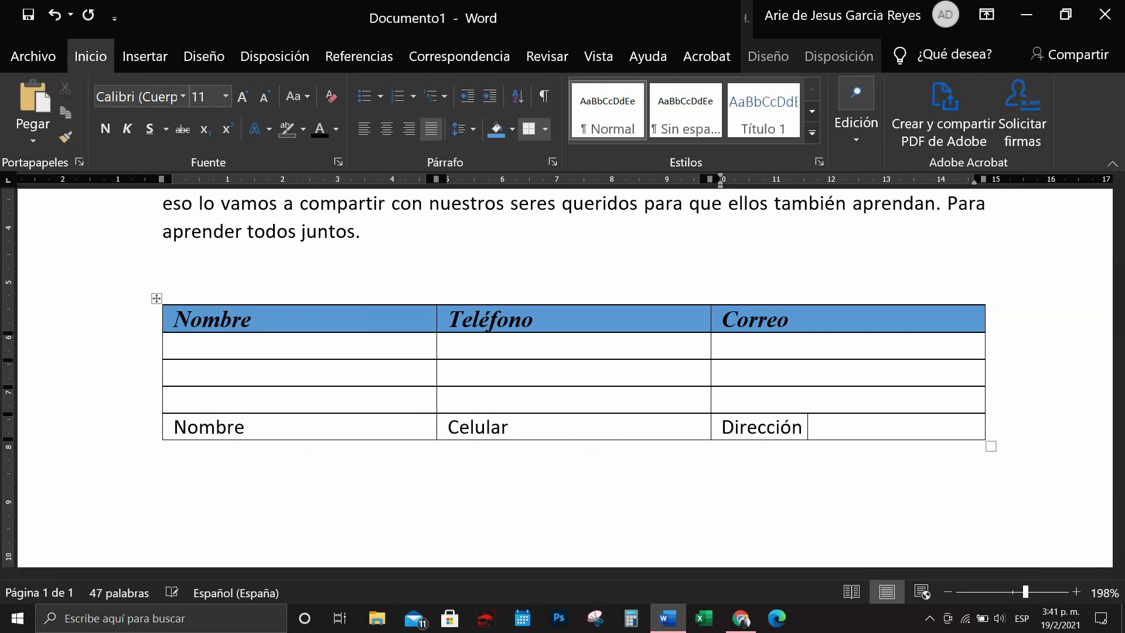
{"action": "left_click", "coordinate": [565, 404]}
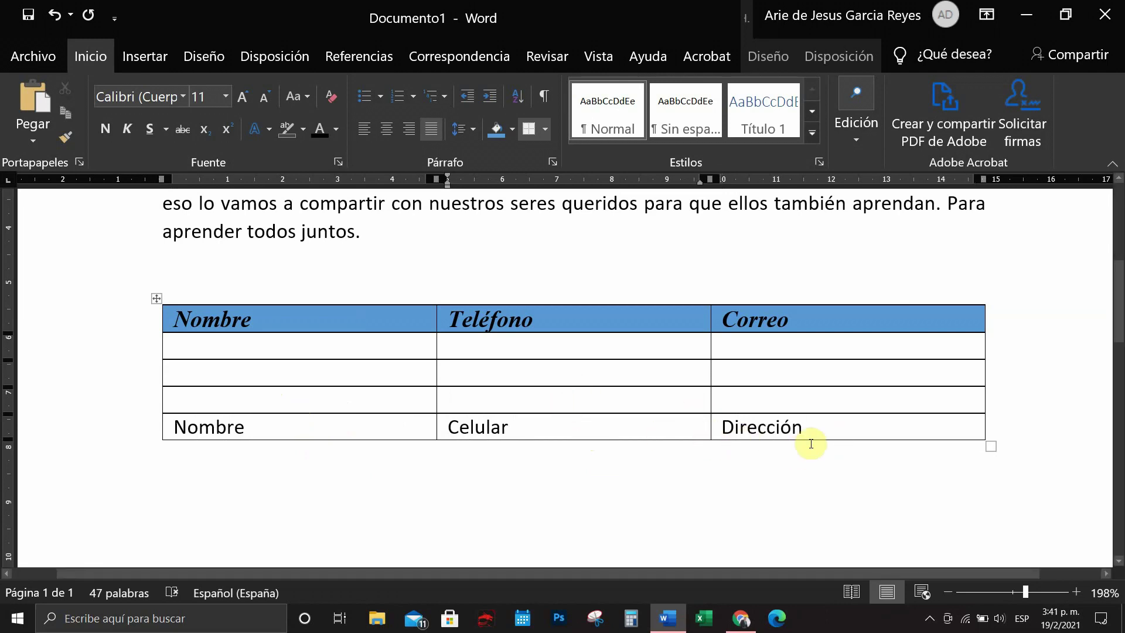
- Copy the text format of the heading row onto the table's last row with Copiar formato
{"action": "left_click", "coordinate": [818, 433]}
{"action": "left_click_drag", "start_coordinate": [741, 427], "coordinate": [359, 429]}
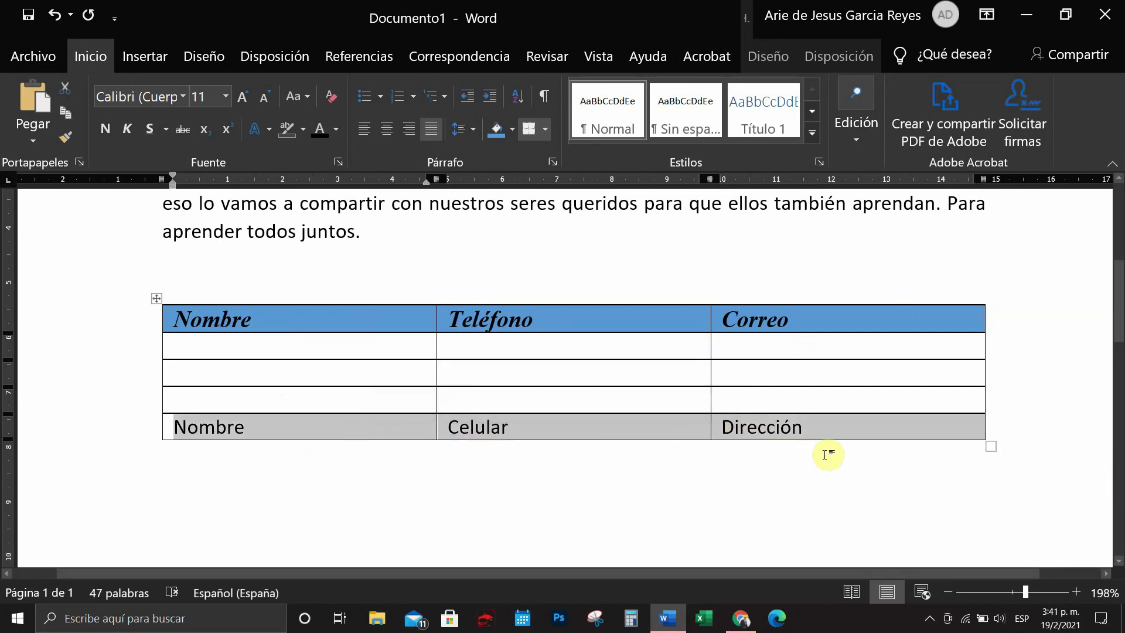
{"action": "left_click", "coordinate": [817, 432]}
{"action": "left_click", "coordinate": [294, 432]}
{"action": "left_click_drag", "start_coordinate": [848, 319], "coordinate": [359, 319]}
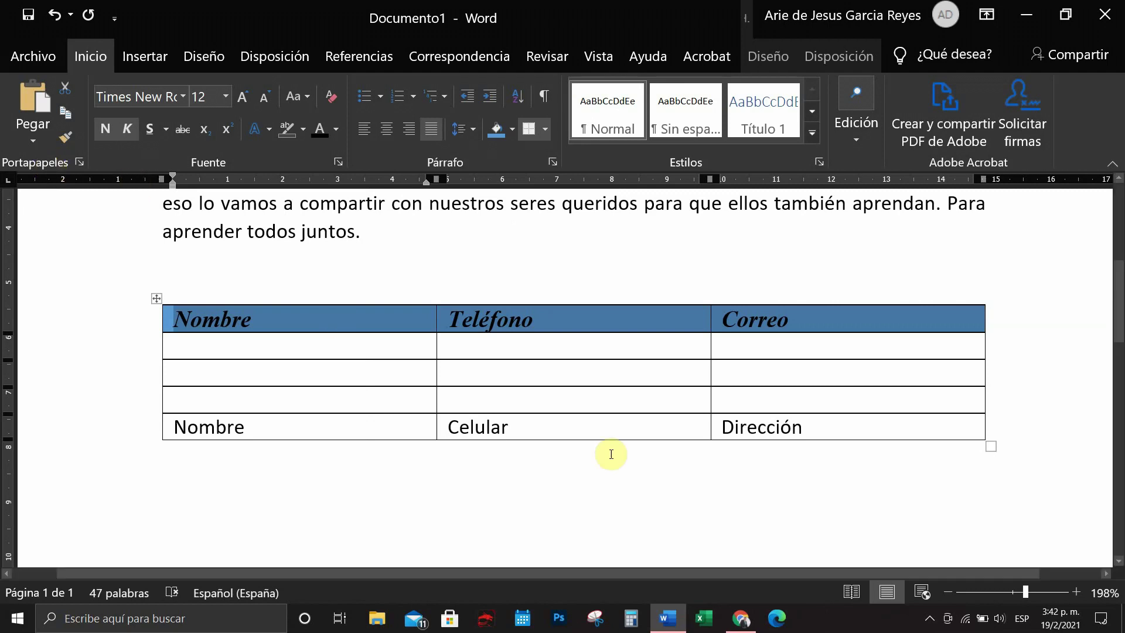
{"action": "left_click_drag", "start_coordinate": [826, 323], "coordinate": [328, 326]}
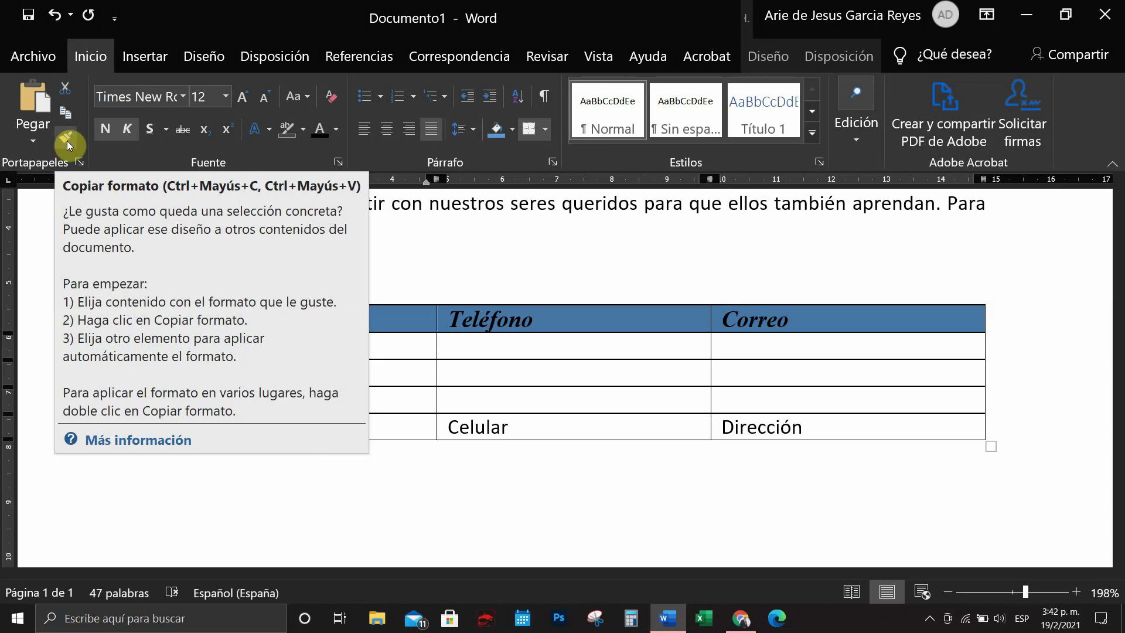
{"action": "left_click", "coordinate": [66, 139]}
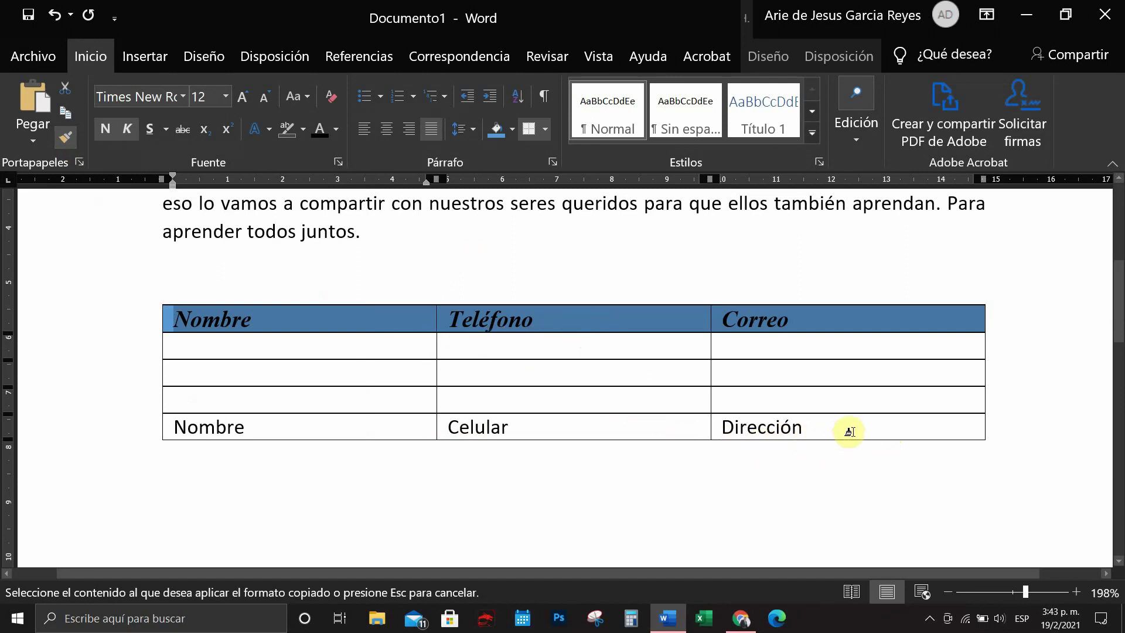
{"action": "left_click_drag", "start_coordinate": [841, 432], "coordinate": [395, 432]}
{"action": "left_click", "coordinate": [396, 491]}
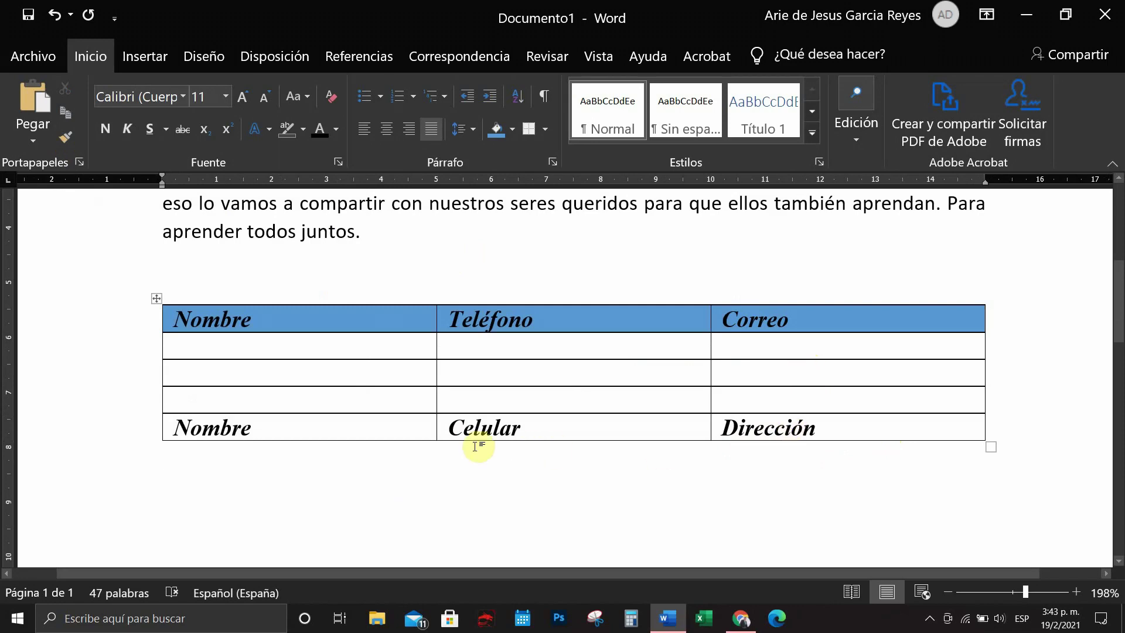
{"action": "scroll", "coordinate": [233, 444], "scroll_direction": "up", "scroll_amount": 2}
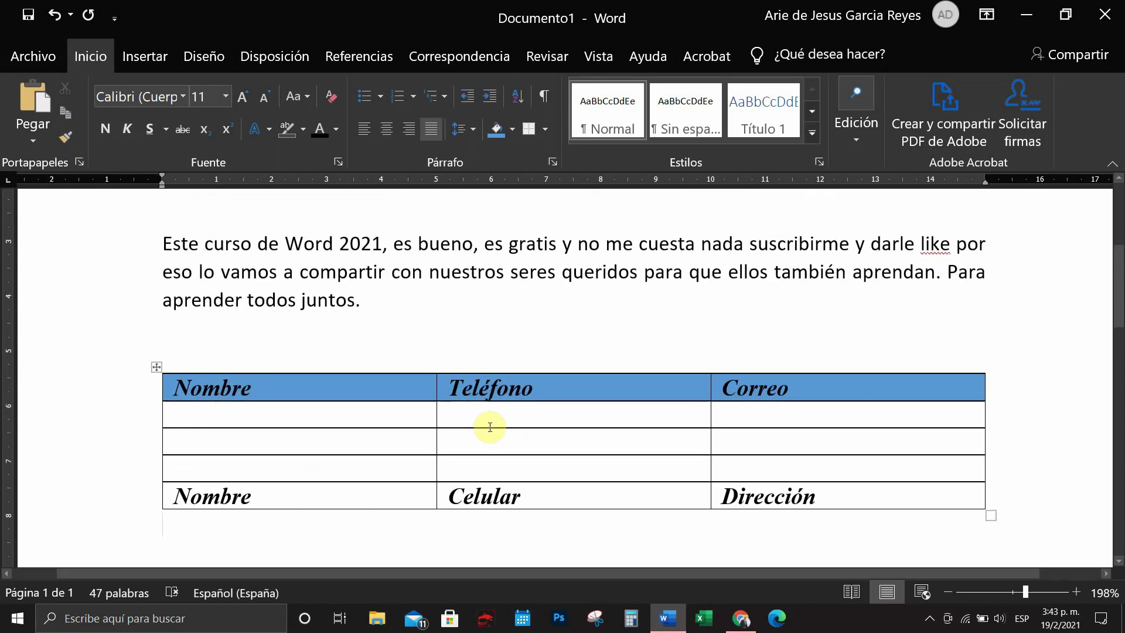
{"action": "scroll", "coordinate": [490, 429], "scroll_direction": "up", "scroll_amount": 1}
{"action": "scroll", "coordinate": [489, 428], "scroll_direction": "down", "scroll_amount": 3}
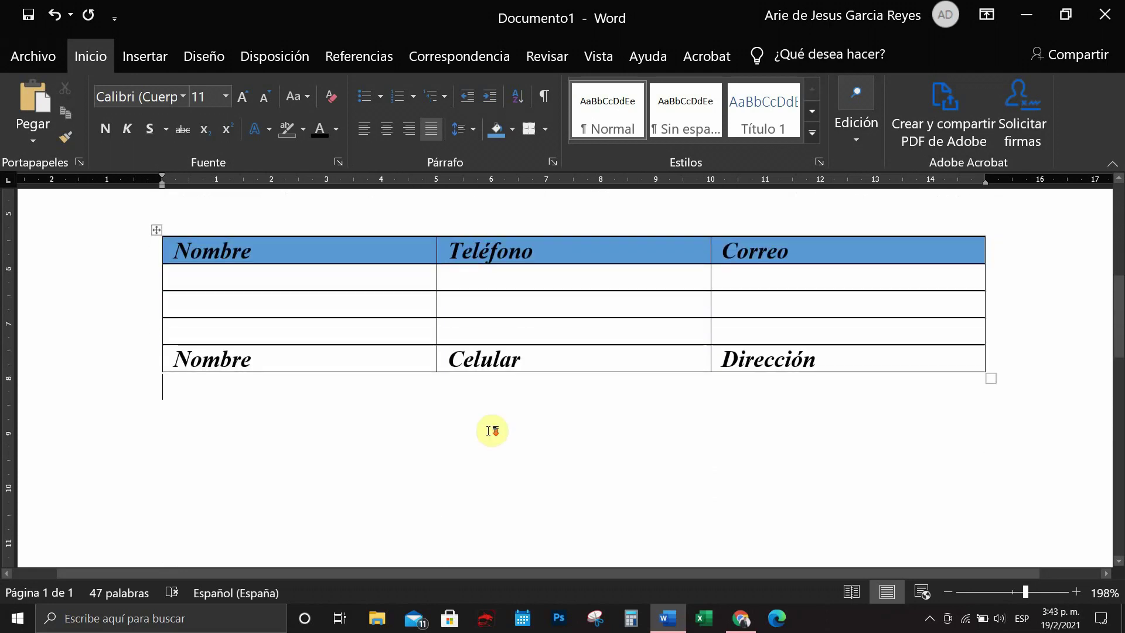
{"action": "scroll", "coordinate": [442, 424], "scroll_direction": "down", "scroll_amount": 4}
{"action": "scroll", "coordinate": [441, 424], "scroll_direction": "up", "scroll_amount": 5}
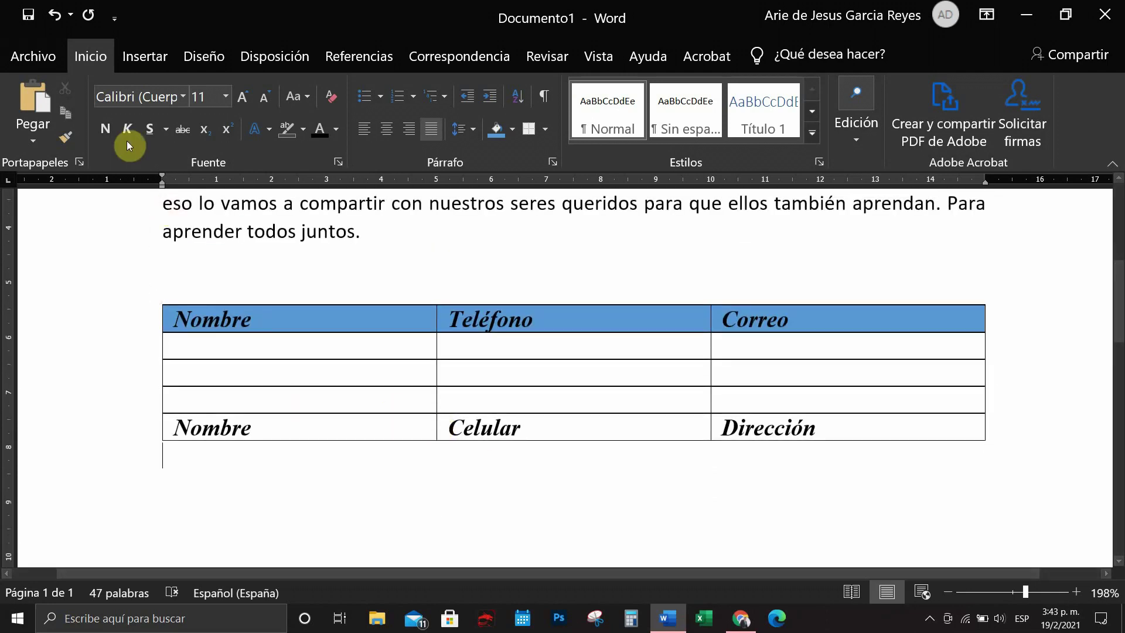
- Try the Estrecho margin preset of 1.27 cm on all sides of the page
{"action": "left_click", "coordinate": [283, 57]}
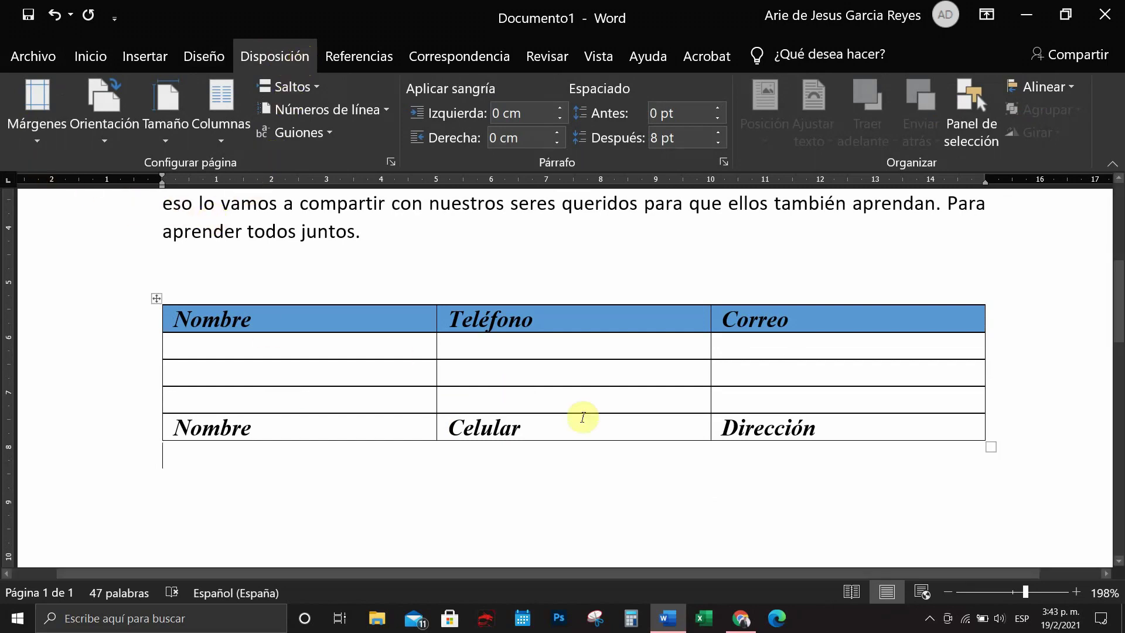
{"action": "scroll", "coordinate": [575, 410], "scroll_direction": "up", "scroll_amount": 4}
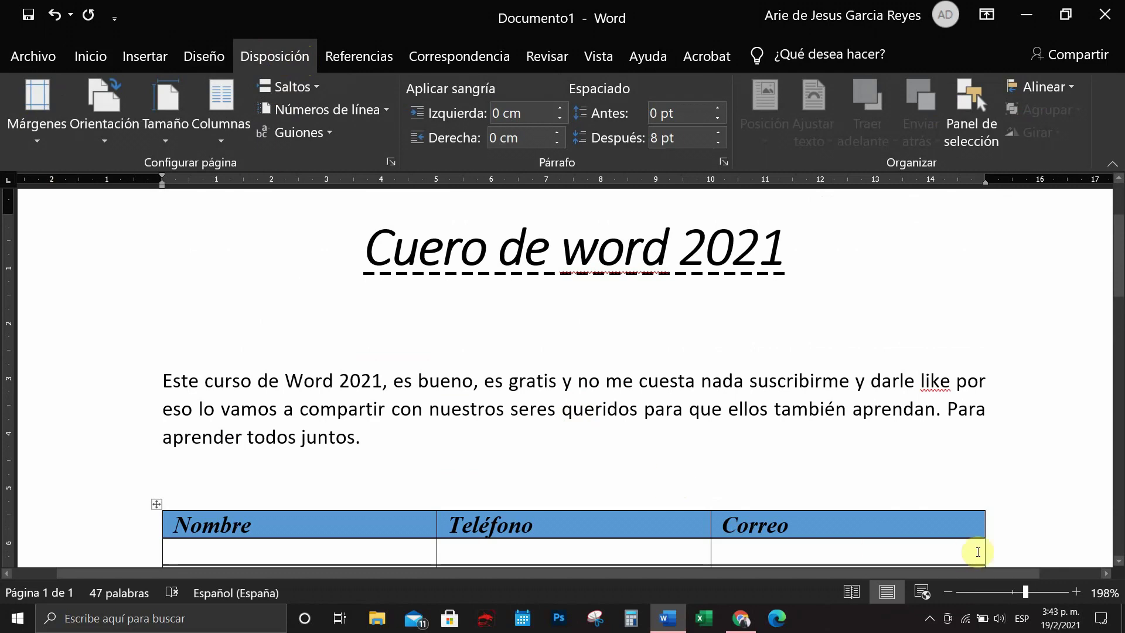
{"action": "left_click_drag", "start_coordinate": [1025, 591], "coordinate": [1018, 591]}
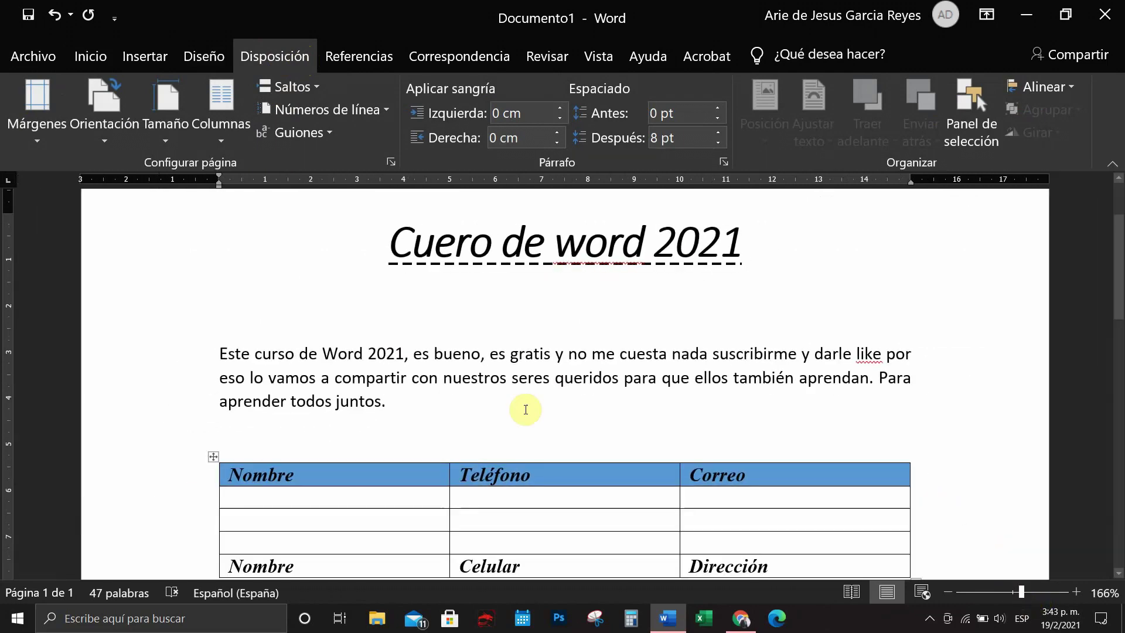
{"action": "scroll", "coordinate": [522, 408], "scroll_direction": "up", "scroll_amount": 3}
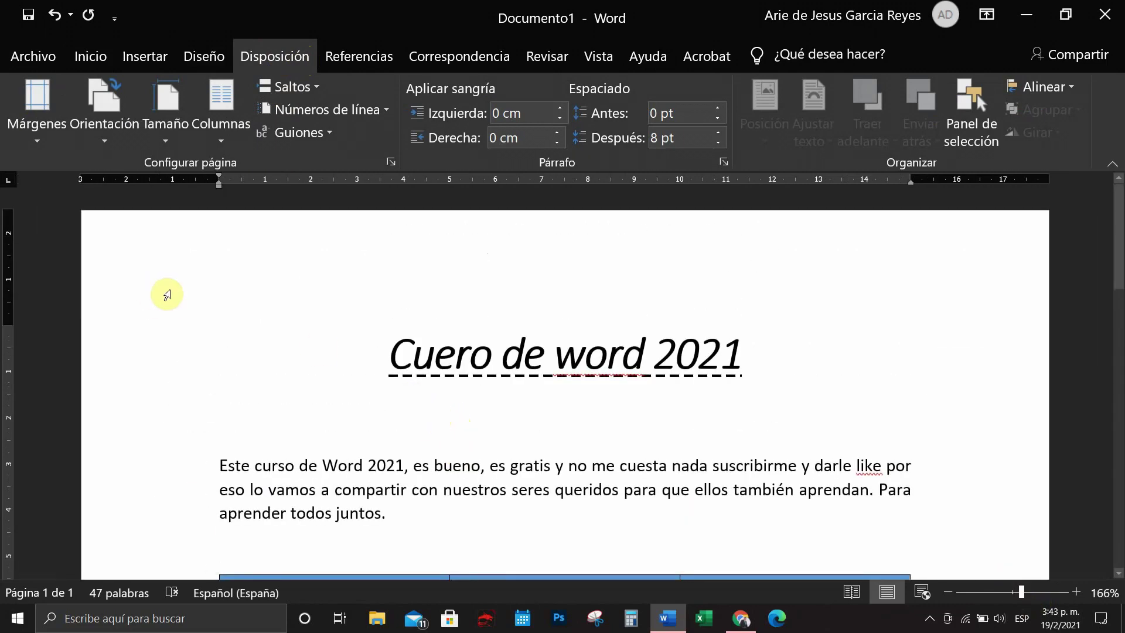
{"action": "left_click", "coordinate": [30, 140]}
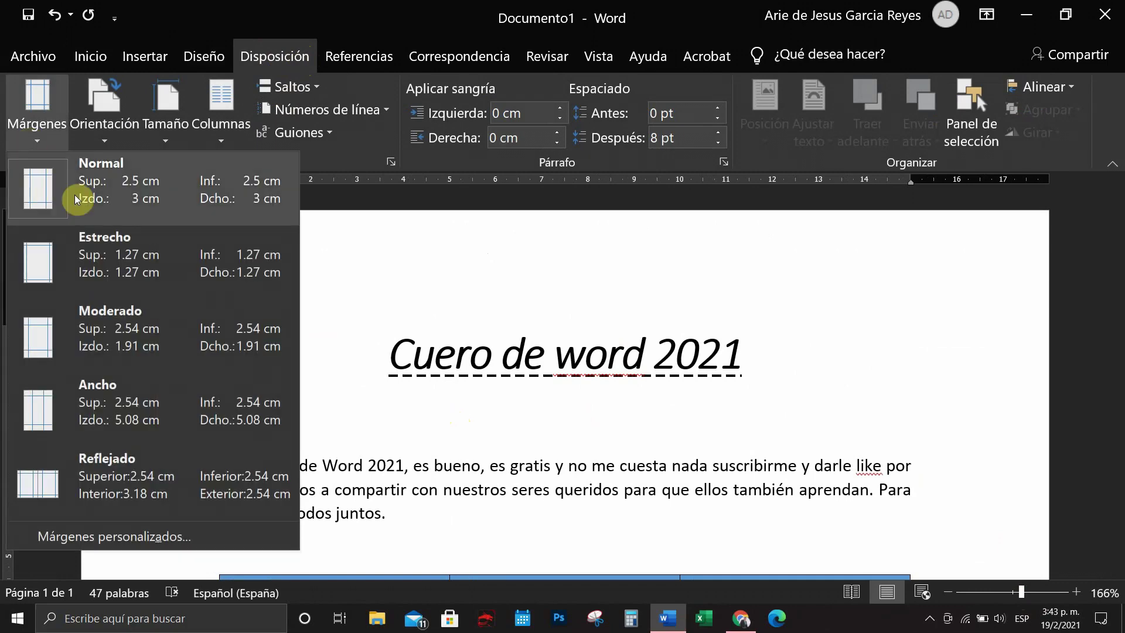
{"action": "left_click", "coordinate": [82, 263]}
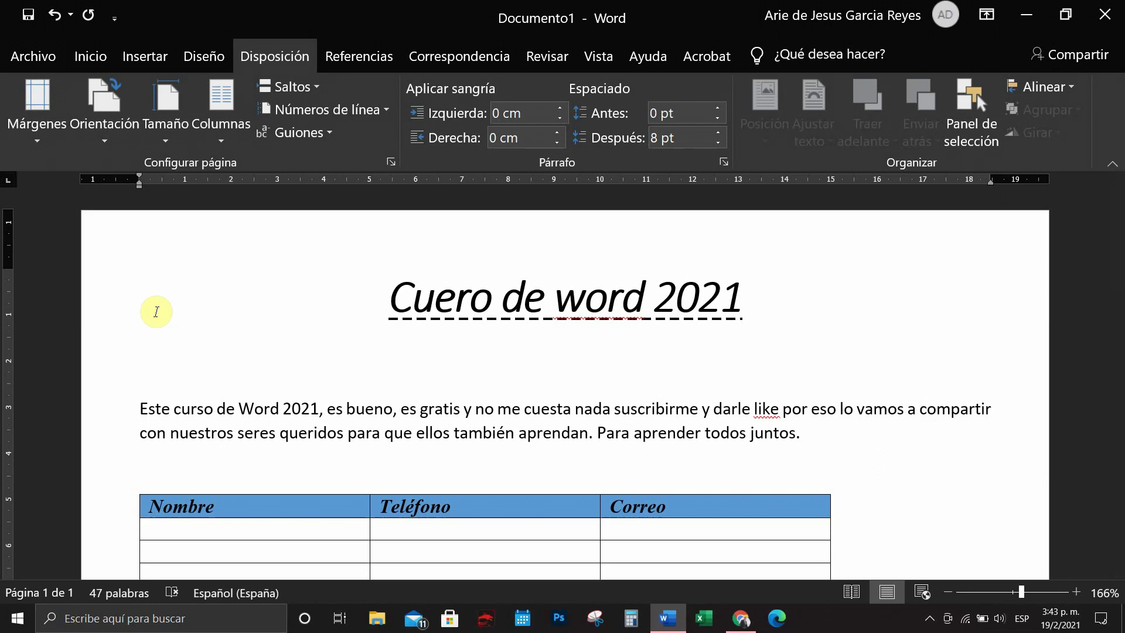
- Apply the Moderado margin preset to the page, with 2.54 cm above and below and 1.91 cm at the sides
{"action": "left_click", "coordinate": [43, 141]}
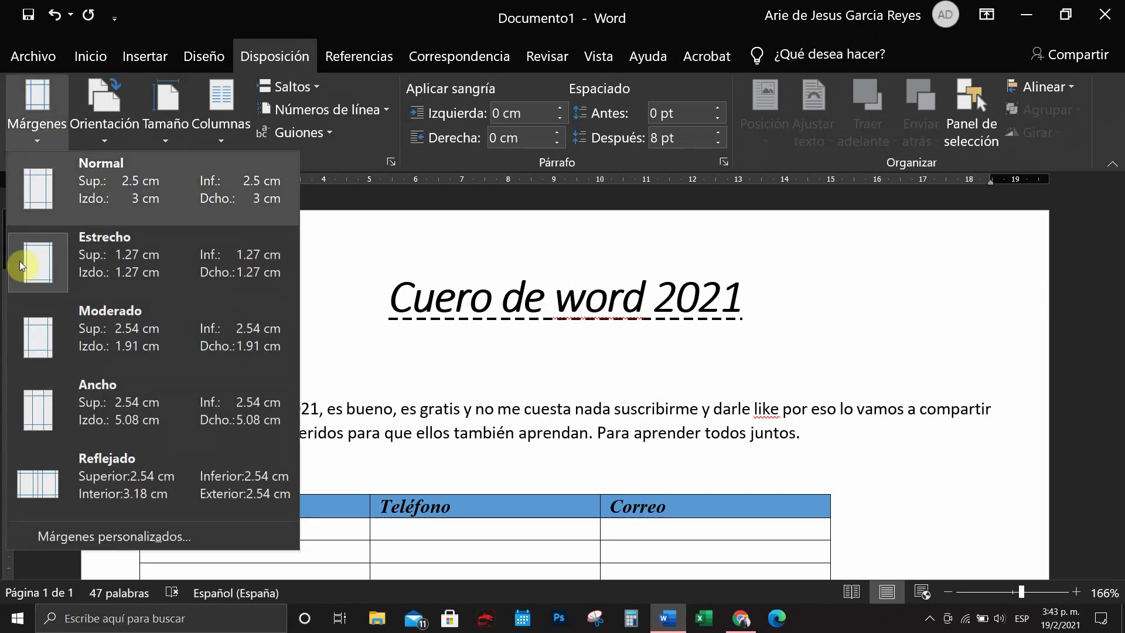
{"action": "left_click", "coordinate": [26, 334]}
{"action": "scroll", "coordinate": [296, 380], "scroll_direction": "up", "scroll_amount": 3}
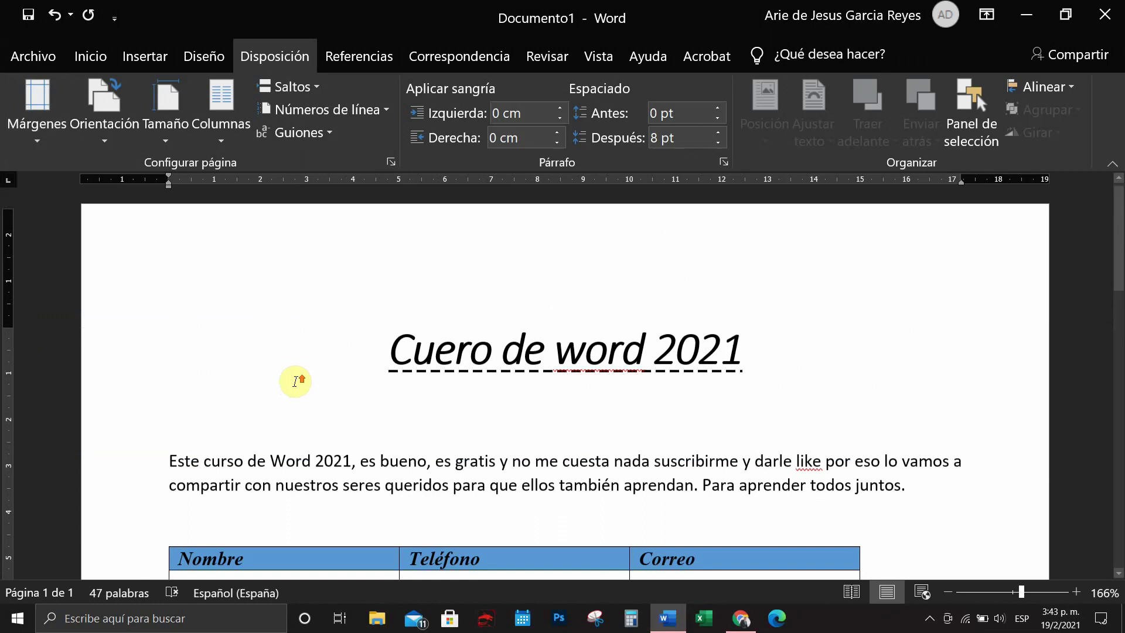
- Apply the Normal margin preset to the page, with 2.5 cm above and below and 3 cm at the sides
{"action": "left_click", "coordinate": [33, 135]}
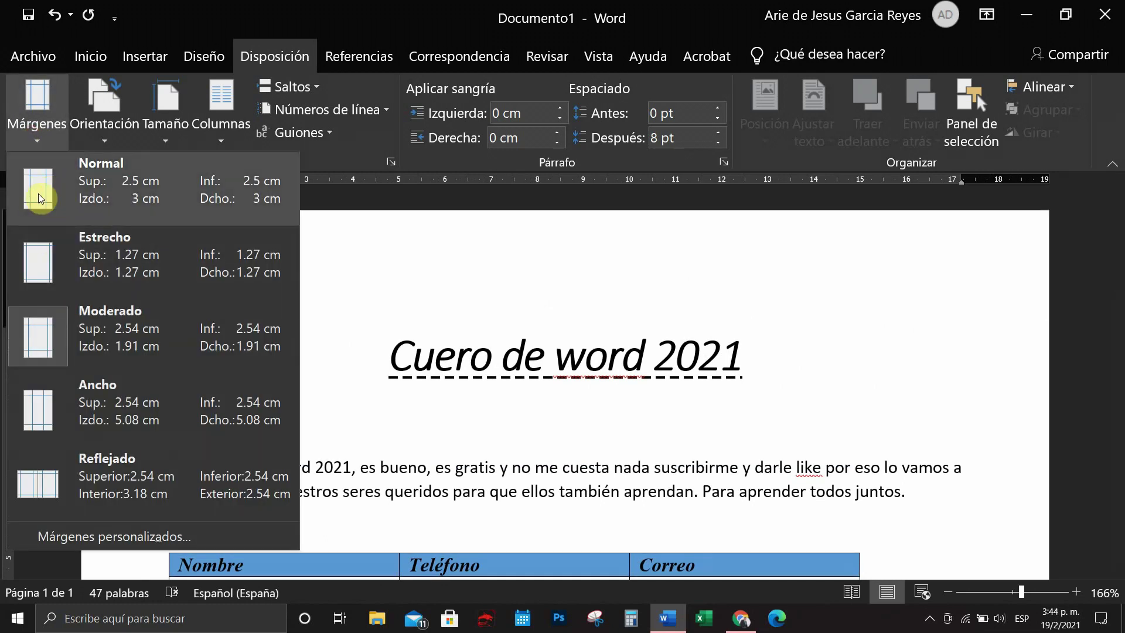
{"action": "left_click", "coordinate": [43, 197]}
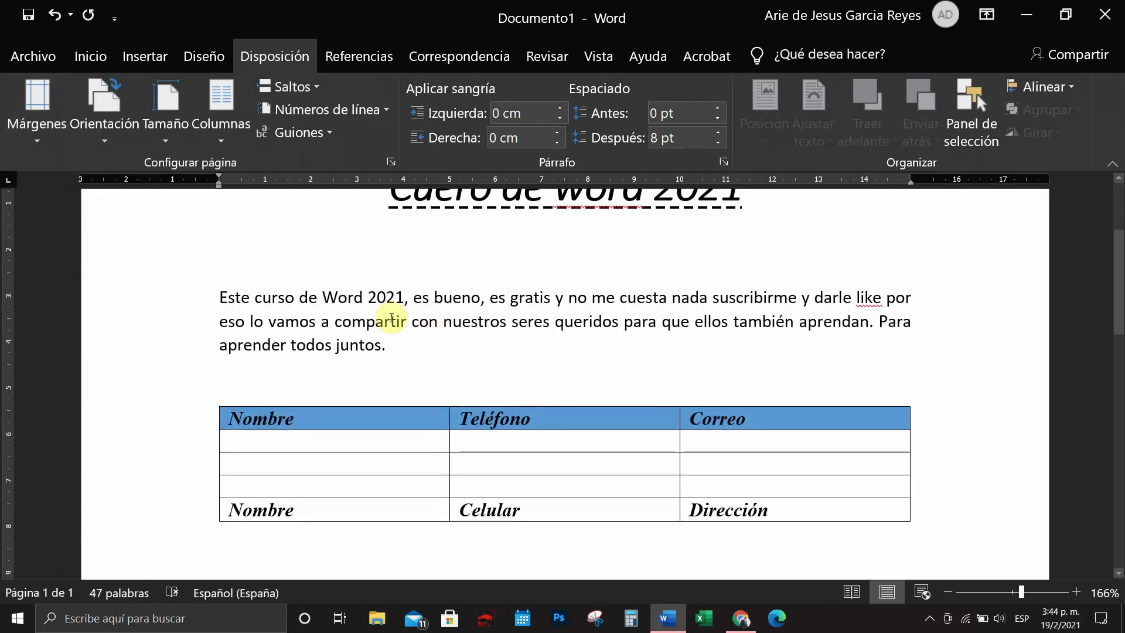
- Try the Horizontal page orientation, view the whole page, and return the document to Vertical
{"action": "left_click", "coordinate": [107, 141]}
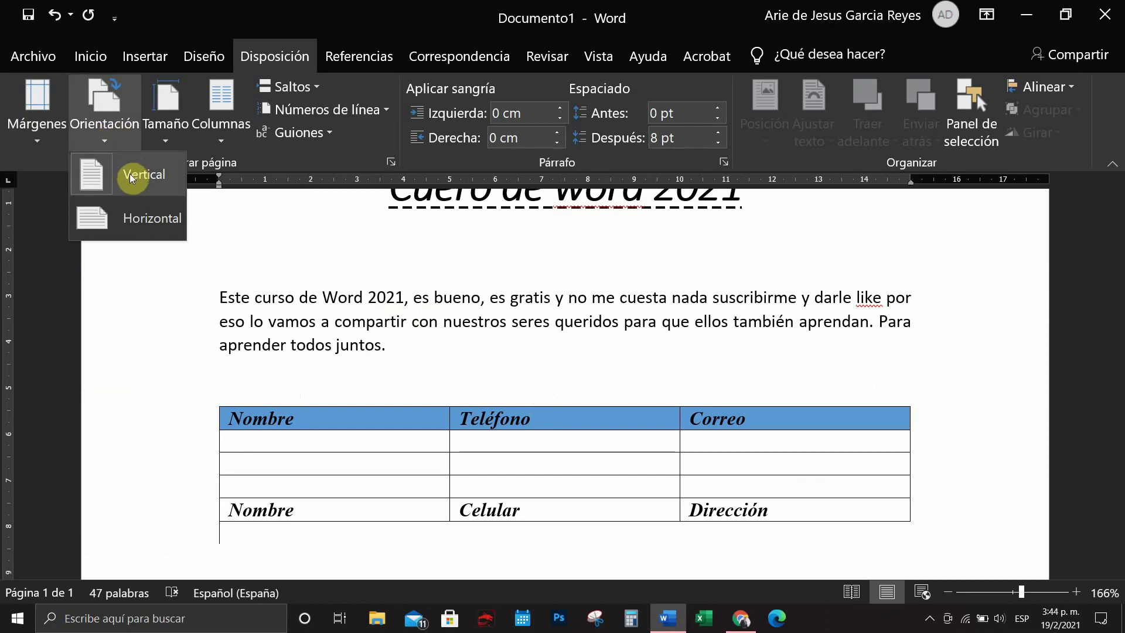
{"action": "left_click", "coordinate": [131, 228]}
{"action": "mouse_move", "coordinate": [1021, 593]}
{"action": "left_mouse_down"}
{"action": "mouse_move", "coordinate": [977, 593]}
{"action": "mouse_move", "coordinate": [1001, 597]}
{"action": "left_mouse_up"}
{"action": "scroll", "coordinate": [1001, 598], "scroll_direction": "down", "scroll_amount": 4}
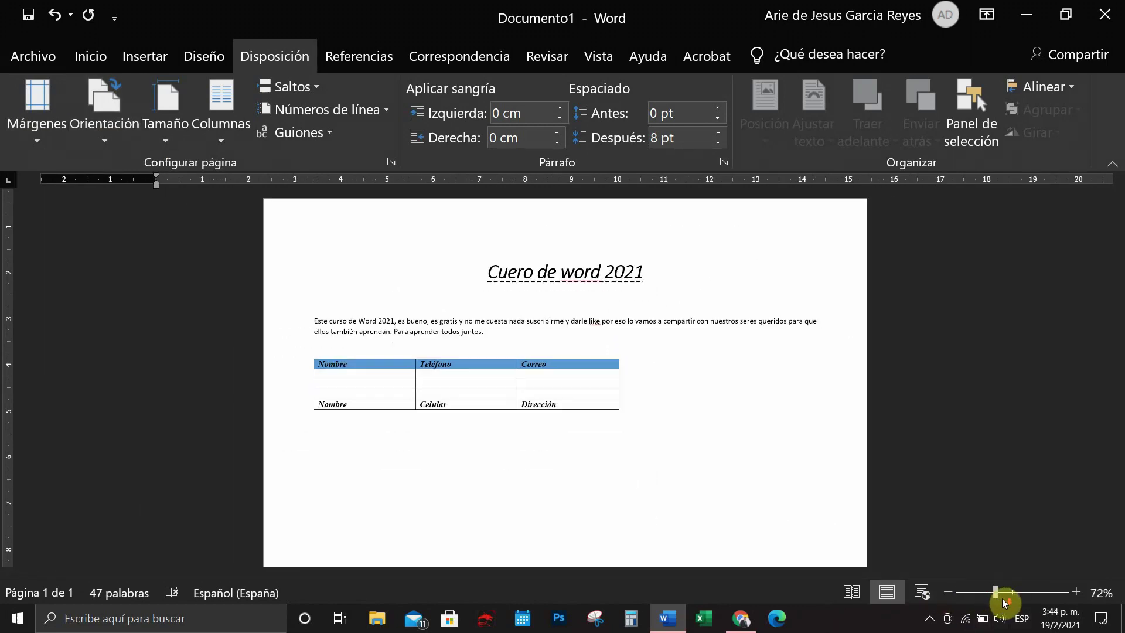
{"action": "left_click", "coordinate": [101, 140]}
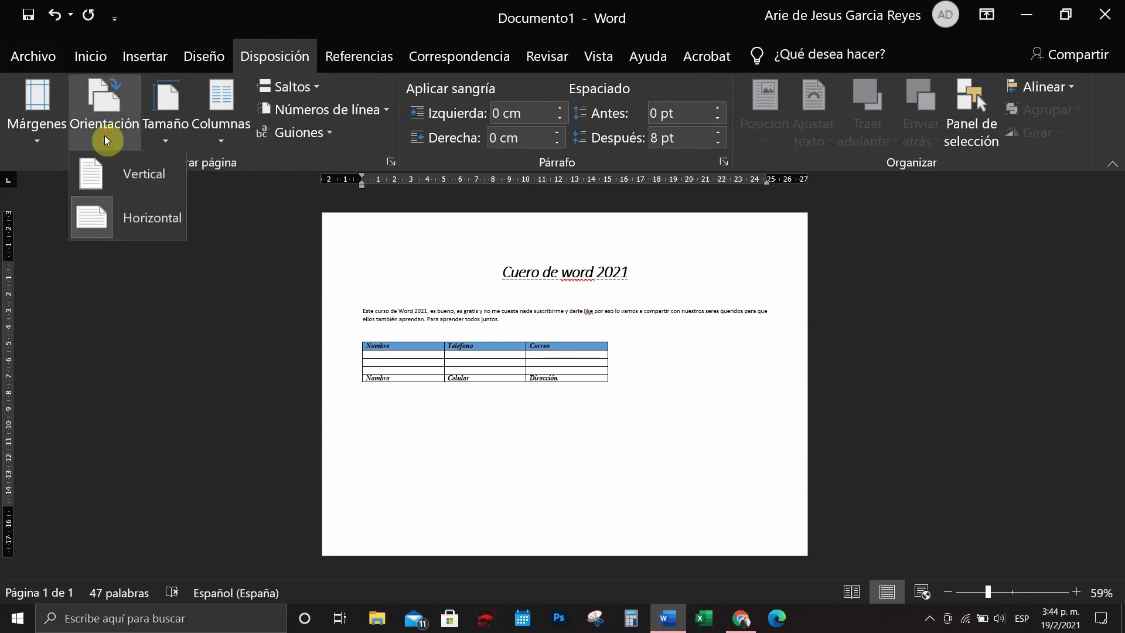
{"action": "left_click", "coordinate": [103, 187]}
{"action": "scroll", "coordinate": [609, 434], "scroll_direction": "down", "scroll_amount": 3}
{"action": "scroll", "coordinate": [604, 433], "scroll_direction": "up", "scroll_amount": 3}
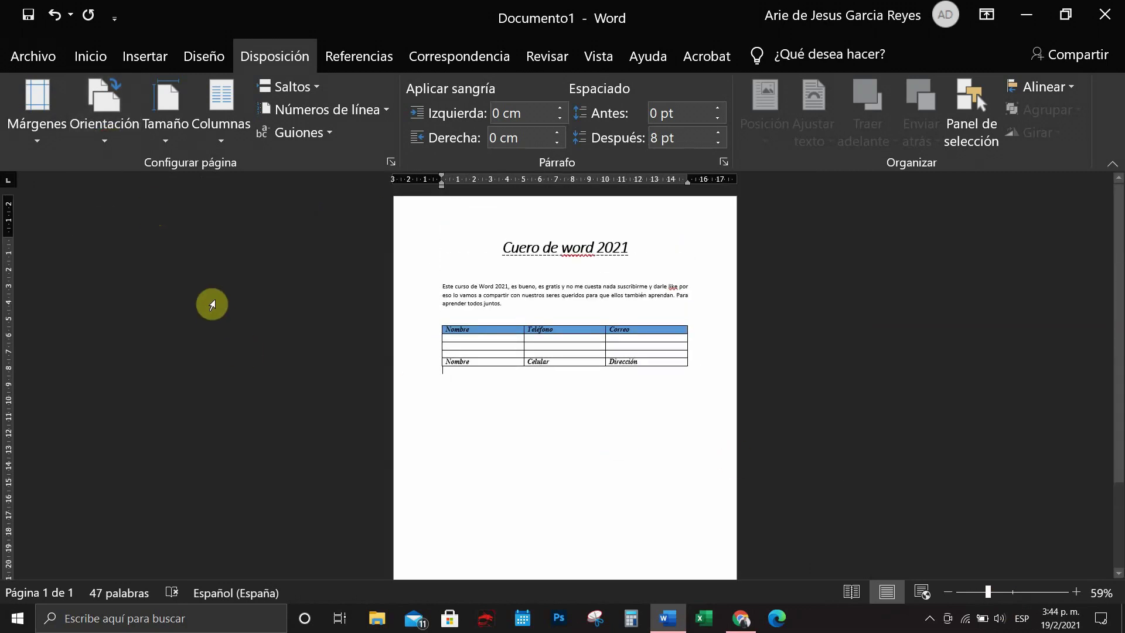
- Examine the available options for paper size, page and section breaks, line numbers and hyphenation
{"action": "left_click", "coordinate": [166, 144]}
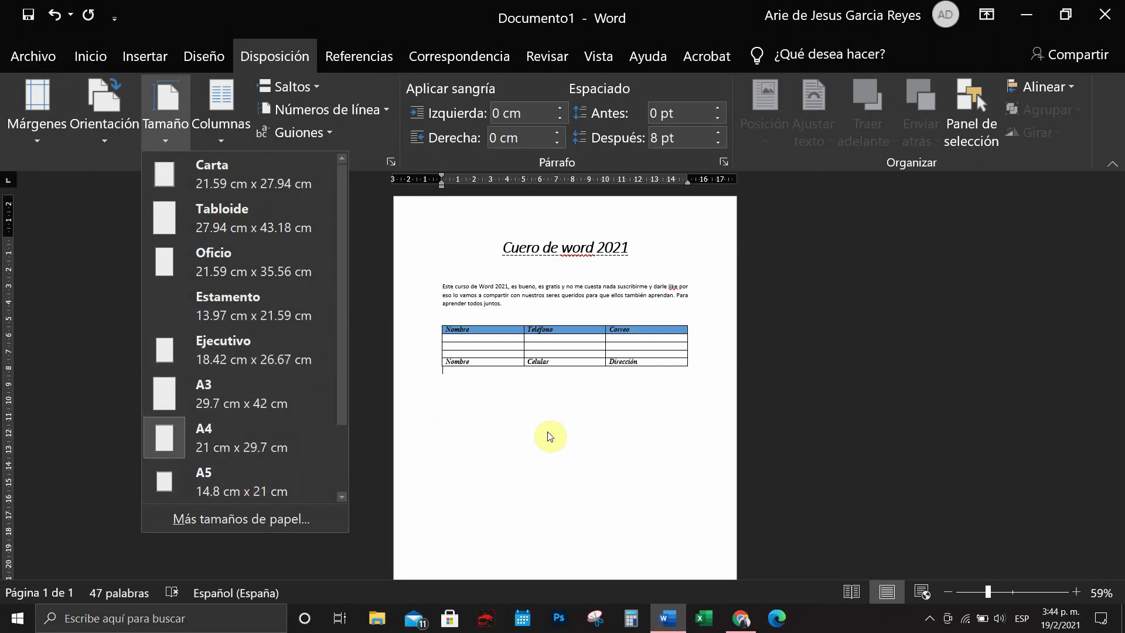
{"action": "left_click", "coordinate": [549, 446]}
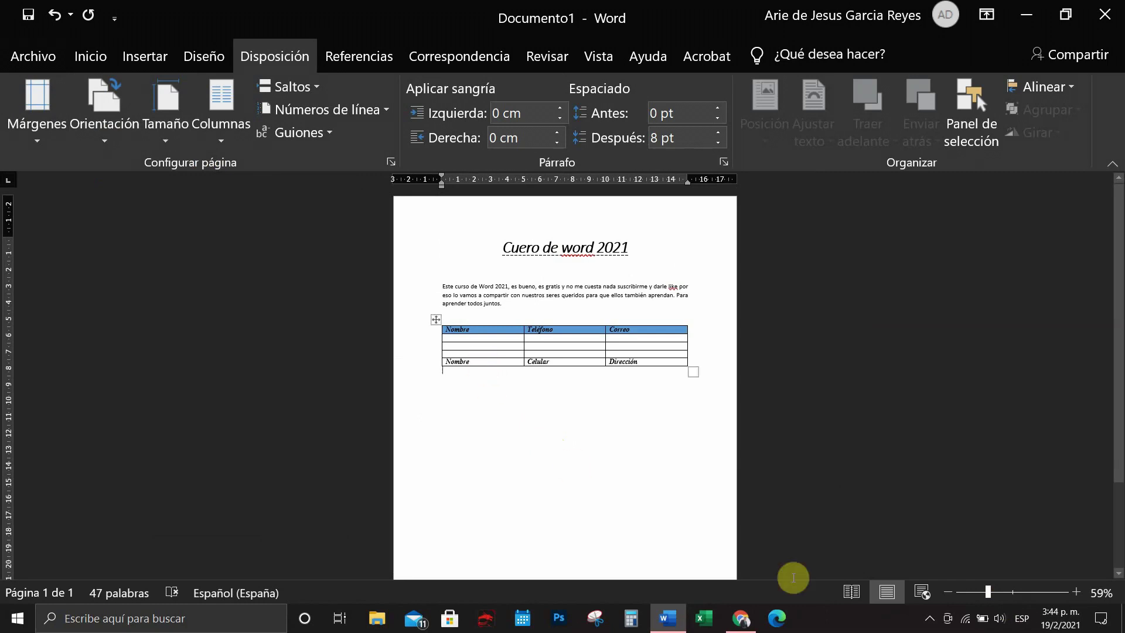
{"action": "left_click", "coordinate": [1017, 593]}
{"action": "scroll", "coordinate": [1022, 607], "scroll_direction": "up", "scroll_amount": 7}
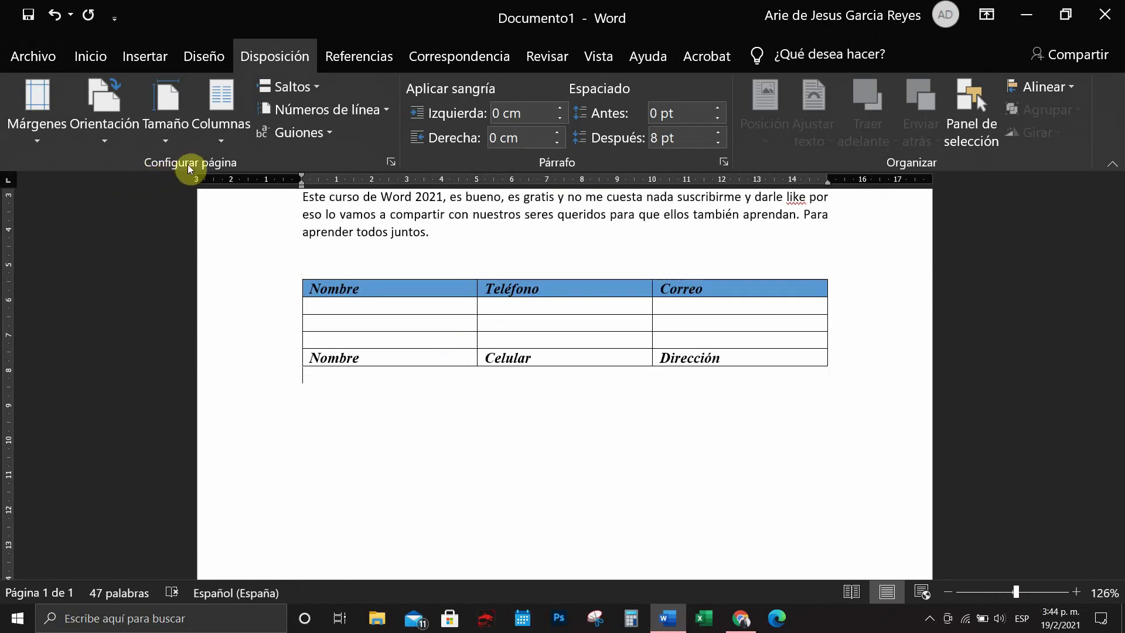
{"action": "left_click", "coordinate": [314, 89]}
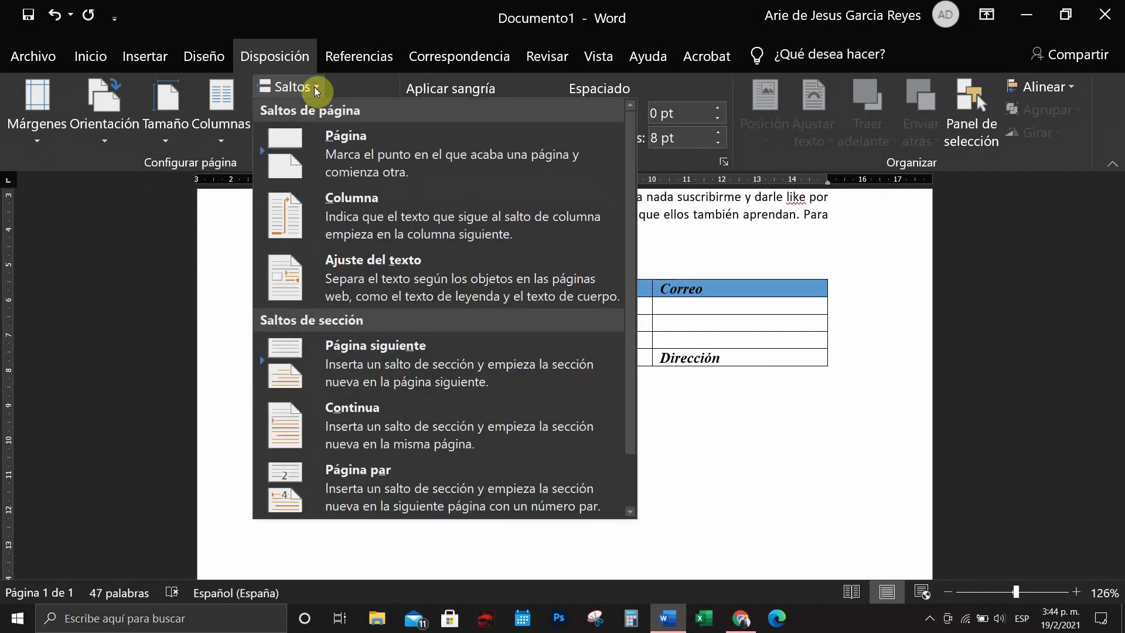
{"action": "left_click", "coordinate": [315, 89]}
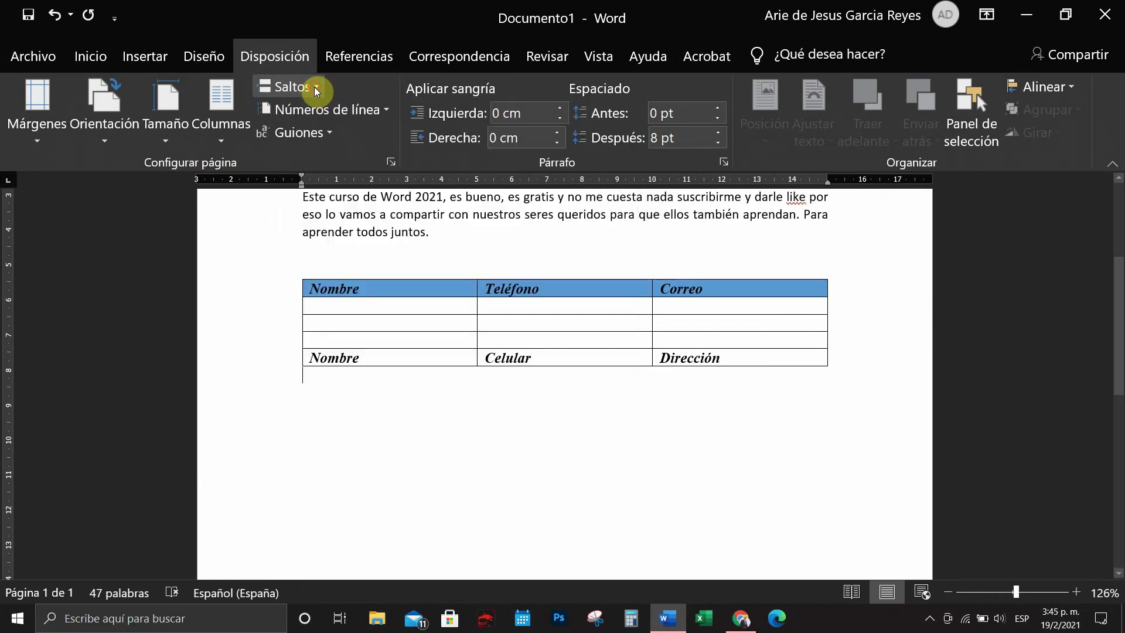
{"action": "left_click", "coordinate": [387, 117]}
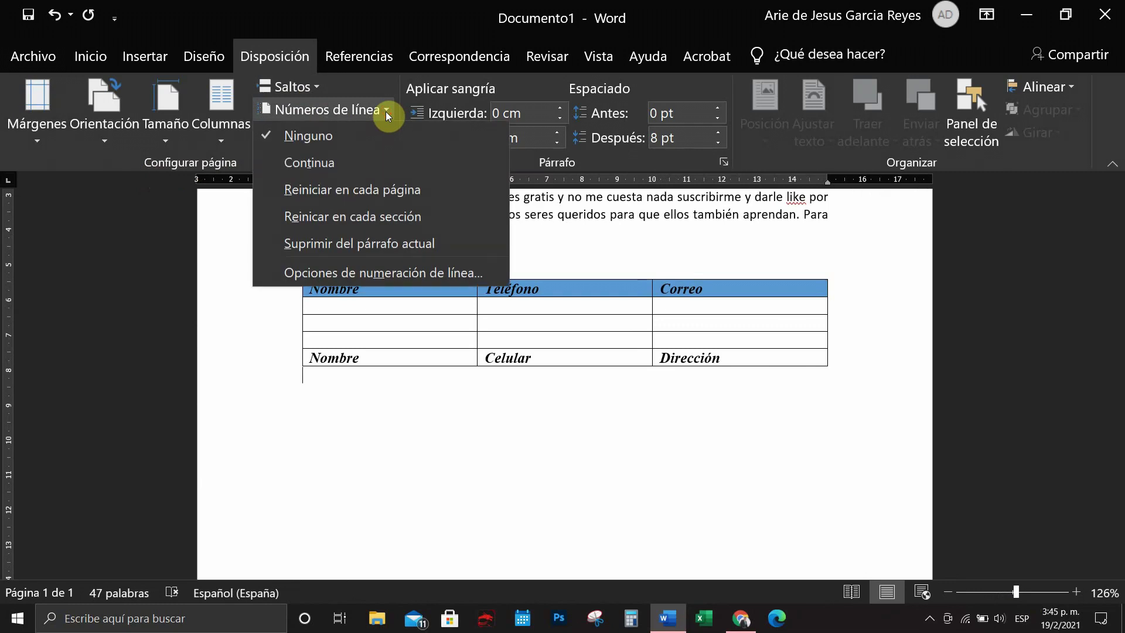
{"action": "left_click", "coordinate": [388, 115]}
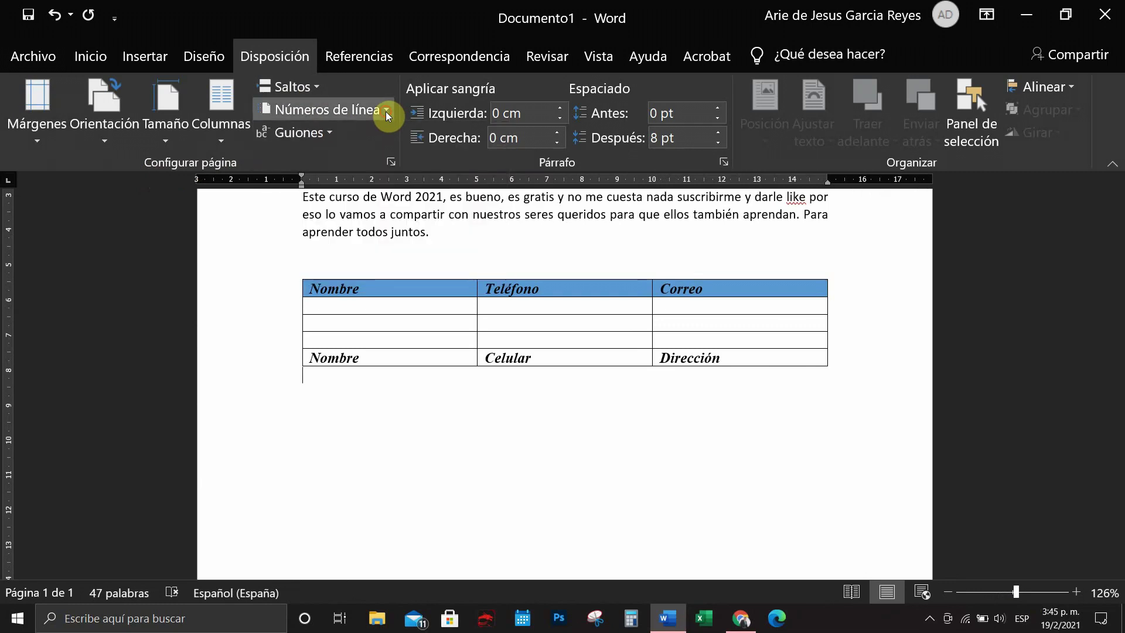
{"action": "left_click", "coordinate": [331, 135]}
{"action": "left_click", "coordinate": [331, 135]}
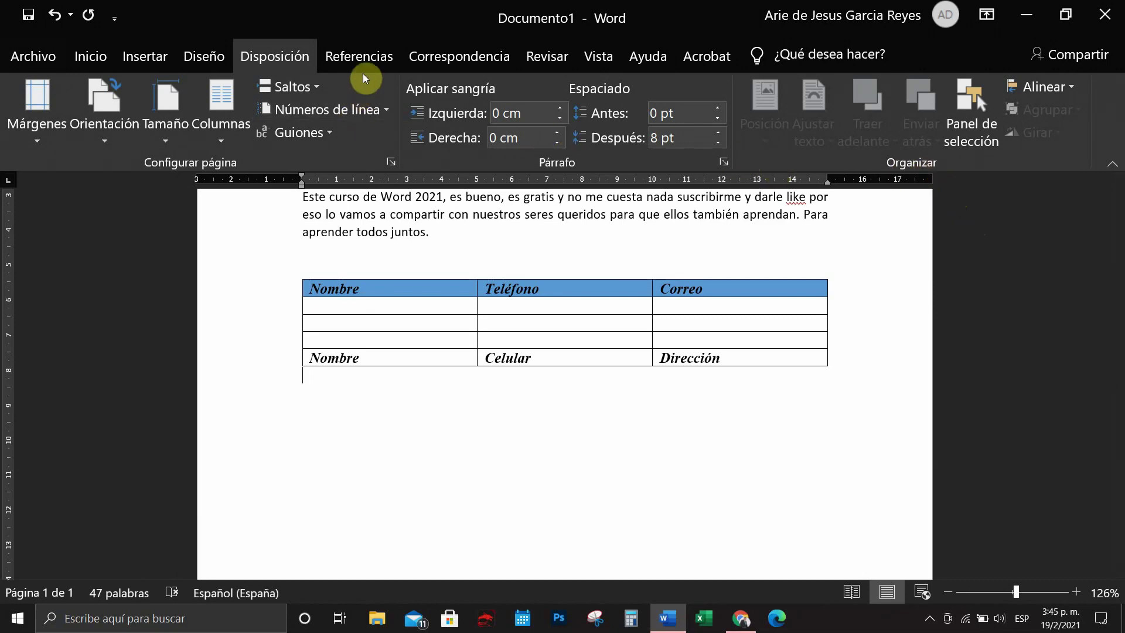
- Look over the Referencias, Correspondencia, Revisar, Vista and Ayuda command sets and return to the Inicio commands
{"action": "left_click", "coordinate": [361, 55]}
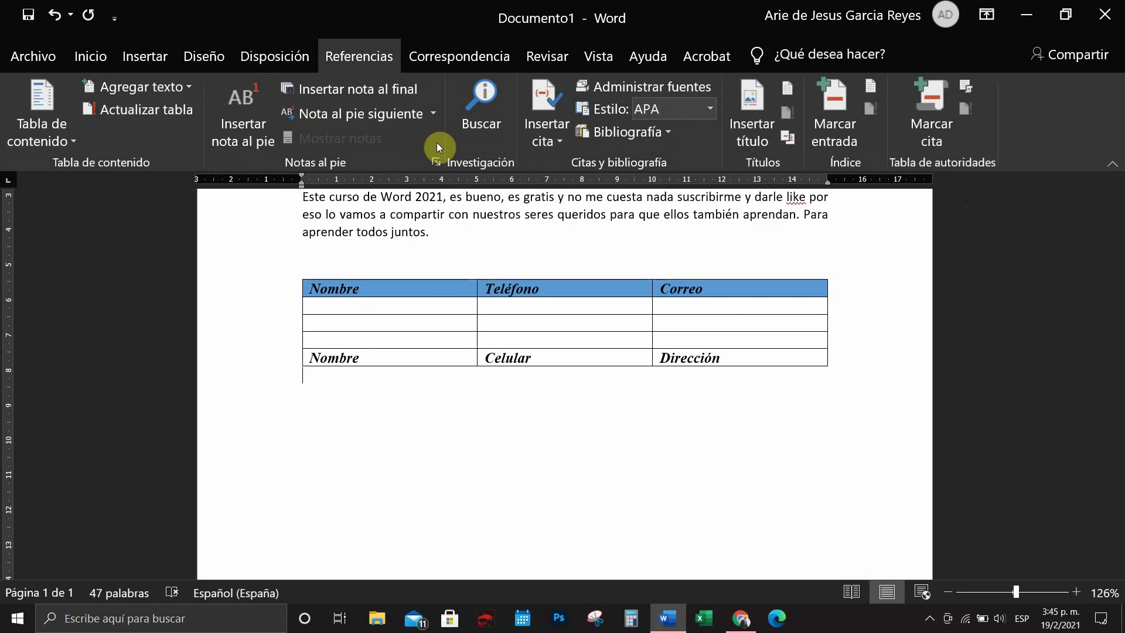
{"action": "left_click", "coordinate": [490, 60]}
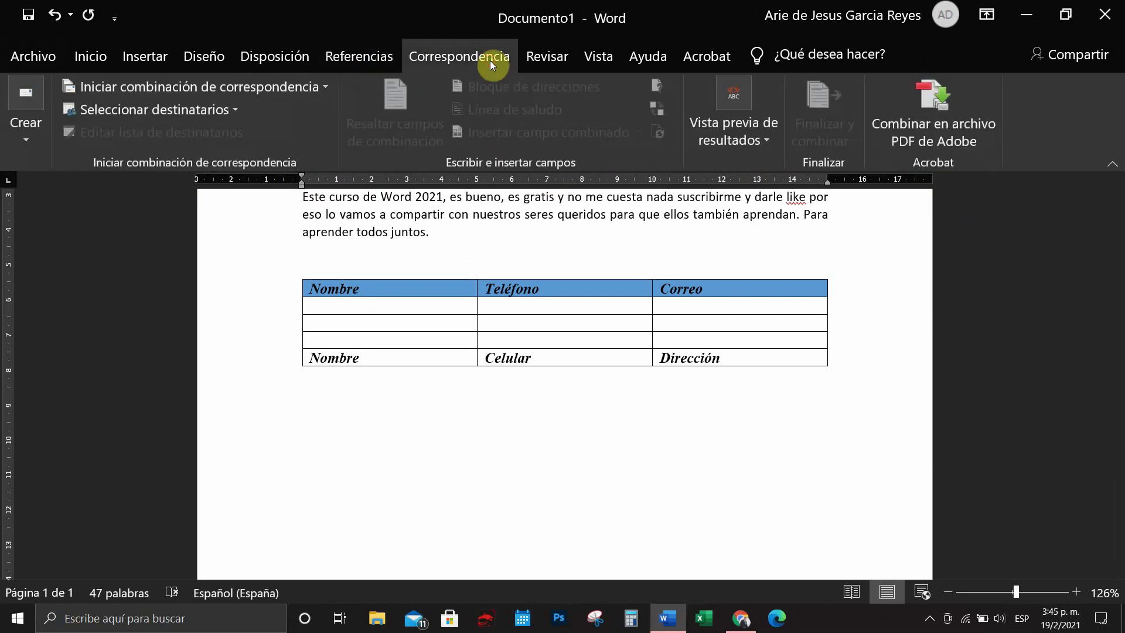
{"action": "left_click", "coordinate": [555, 60]}
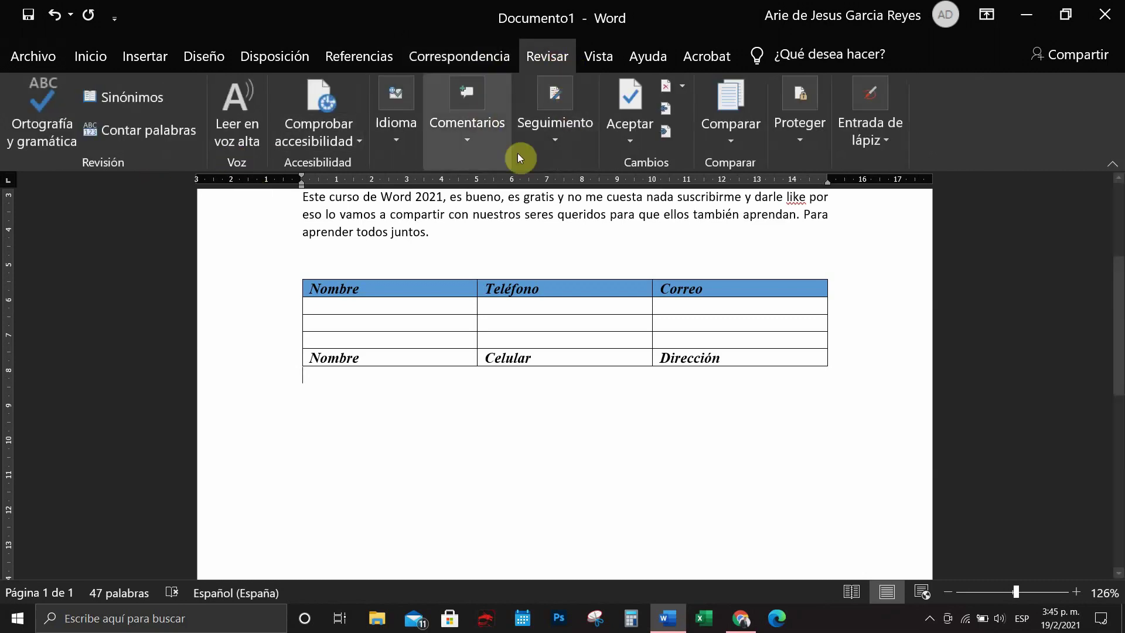
{"action": "left_click", "coordinate": [598, 64]}
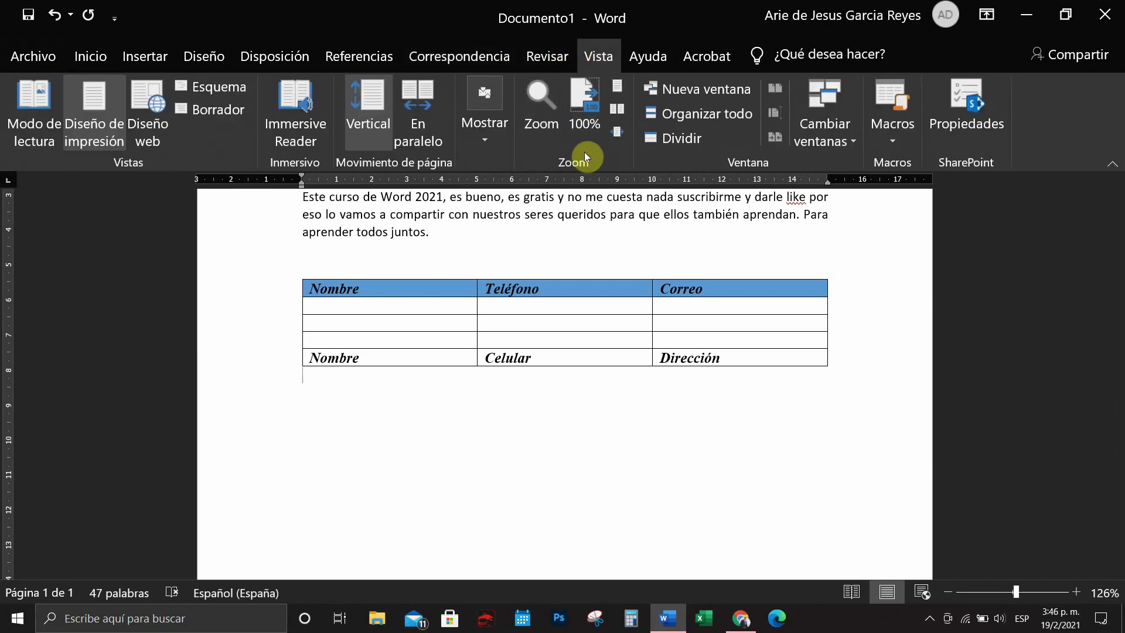
{"action": "left_click", "coordinate": [635, 63]}
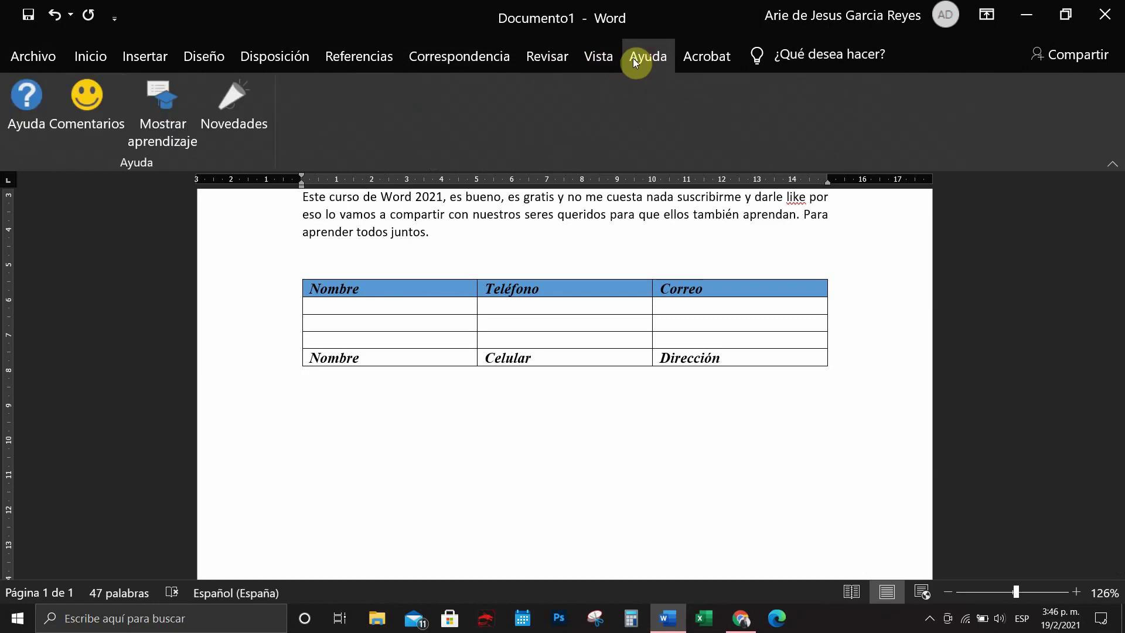
{"action": "left_click", "coordinate": [91, 62]}
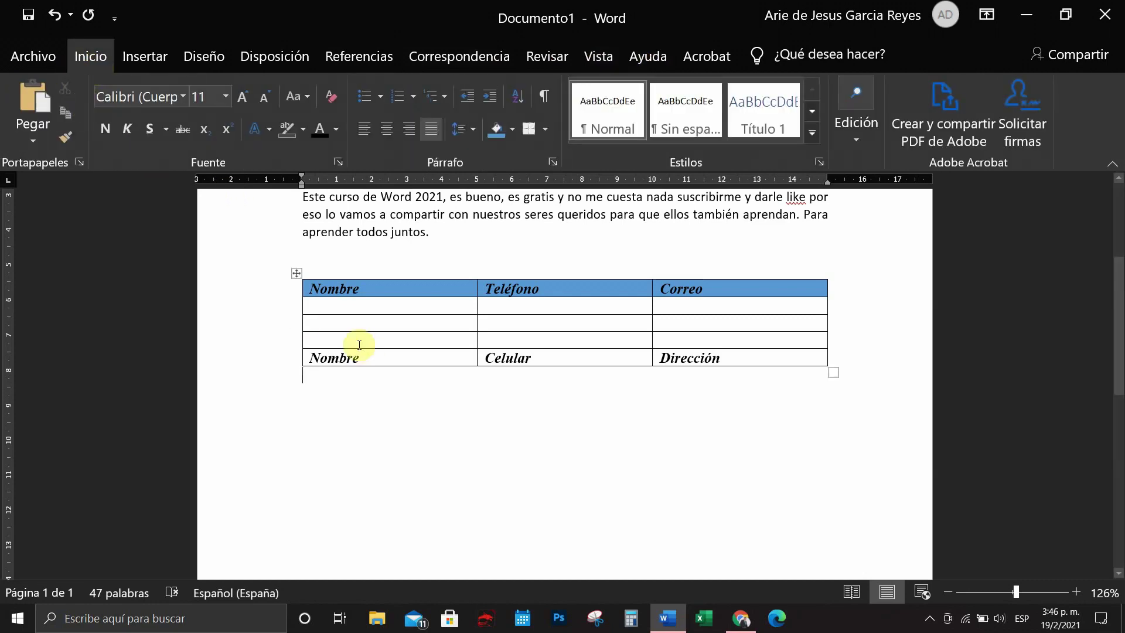
{"action": "scroll", "coordinate": [367, 402], "scroll_direction": "up", "scroll_amount": 3}
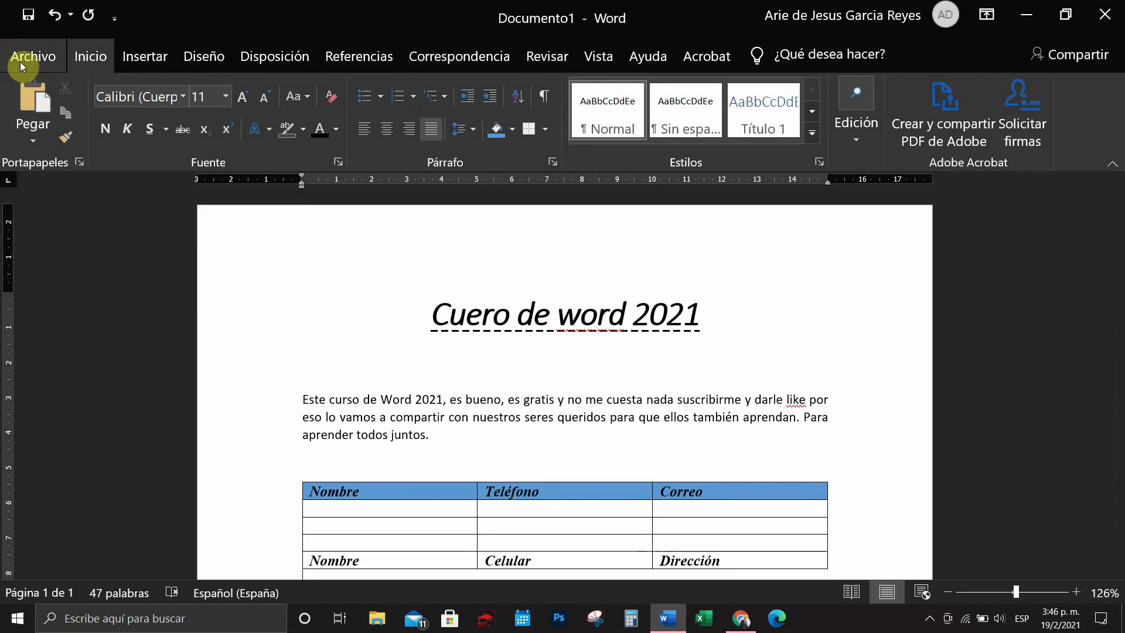
- Save the document as "Cuero de word 2021" in .docx format in the Escritorio folder
{"action": "left_click", "coordinate": [28, 23]}
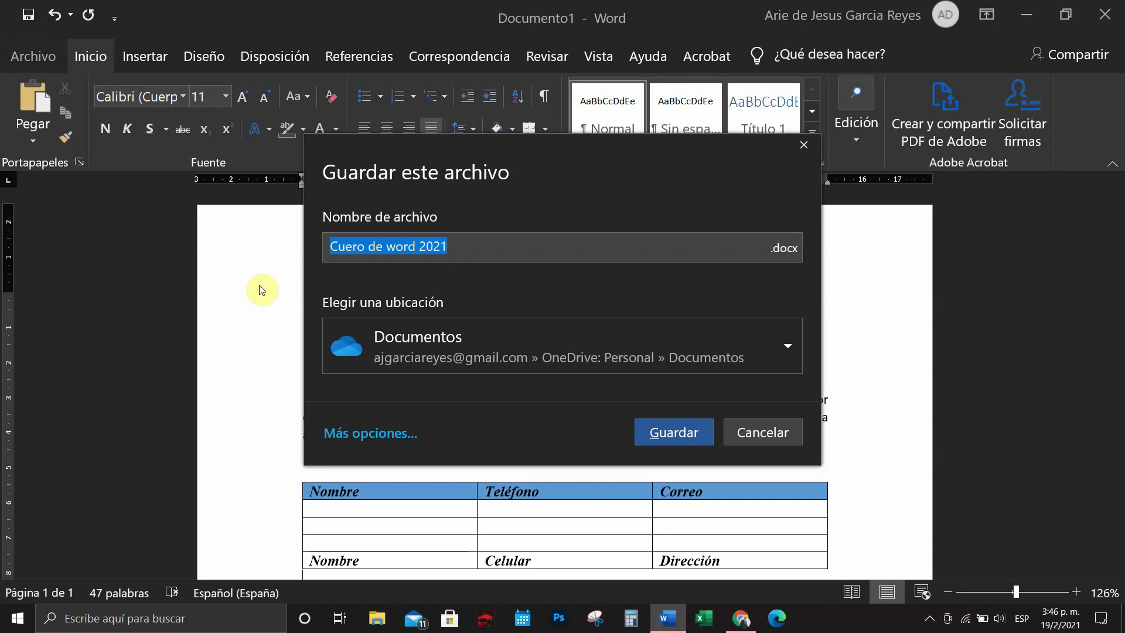
{"action": "left_click", "coordinate": [472, 253]}
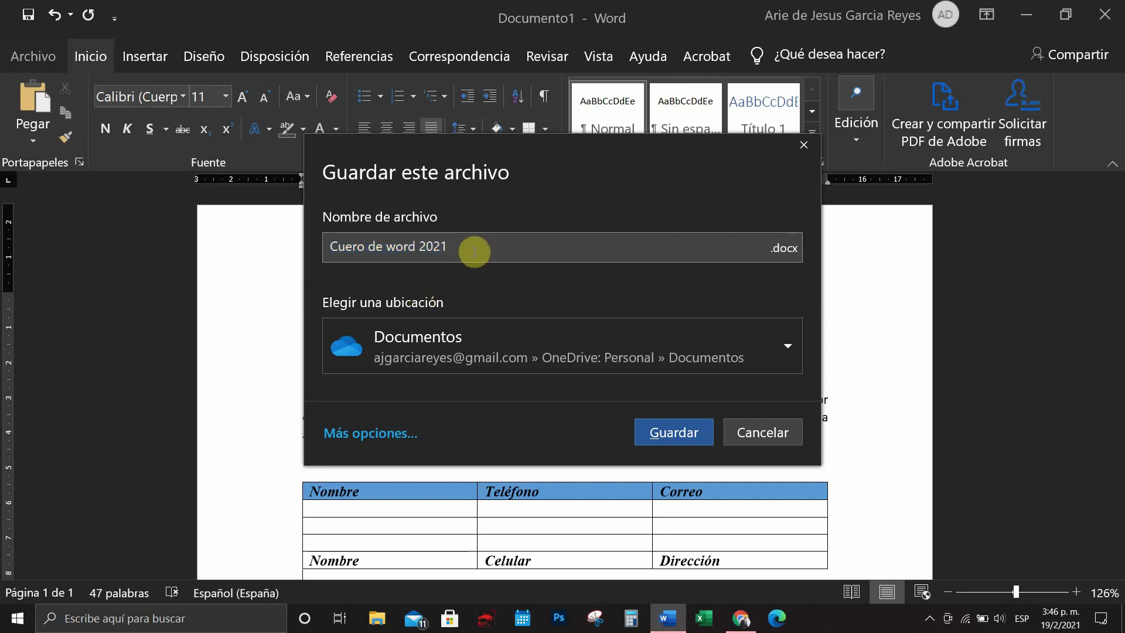
{"action": "left_click_drag", "start_coordinate": [473, 251], "coordinate": [324, 253]}
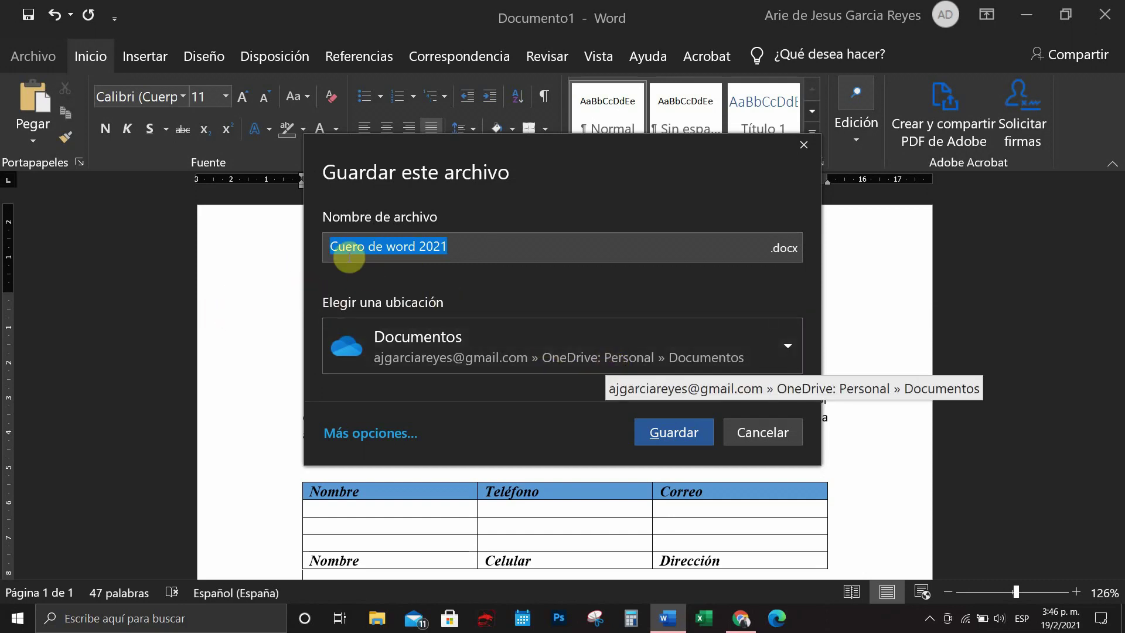
{"action": "left_click", "coordinate": [467, 254]}
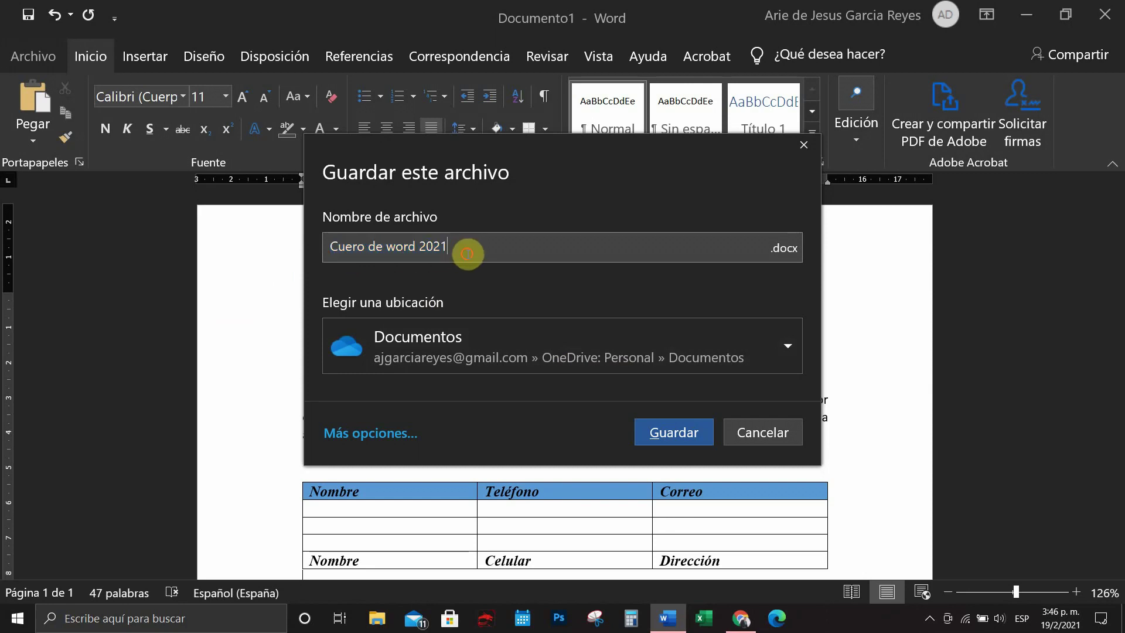
{"action": "left_click", "coordinate": [768, 355]}
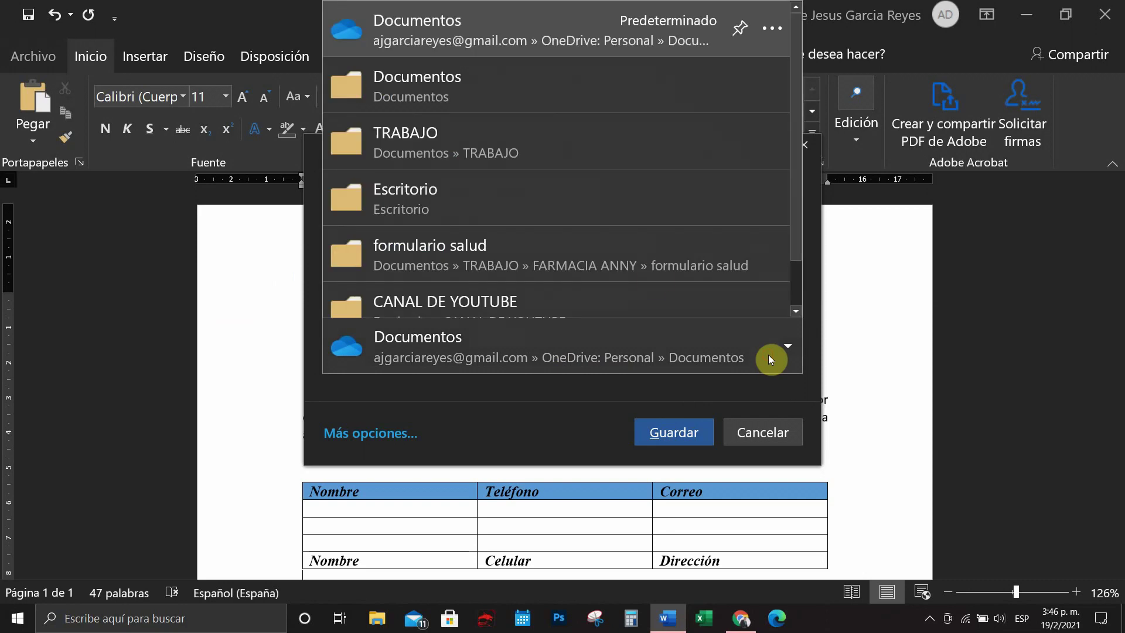
{"action": "left_click", "coordinate": [479, 210]}
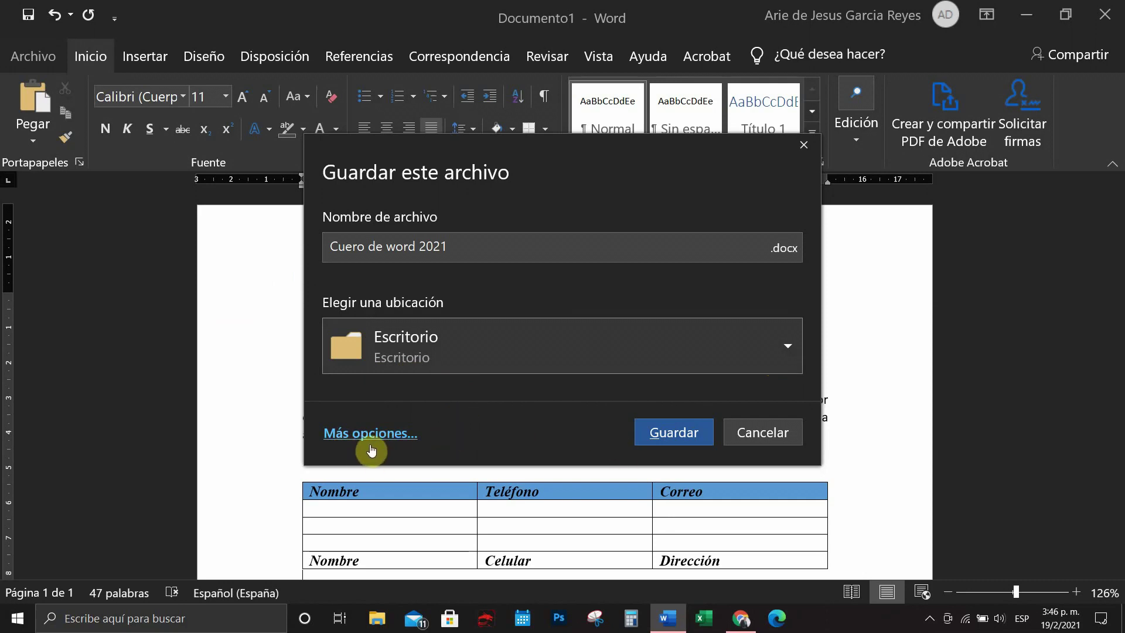
{"action": "left_click", "coordinate": [683, 440]}
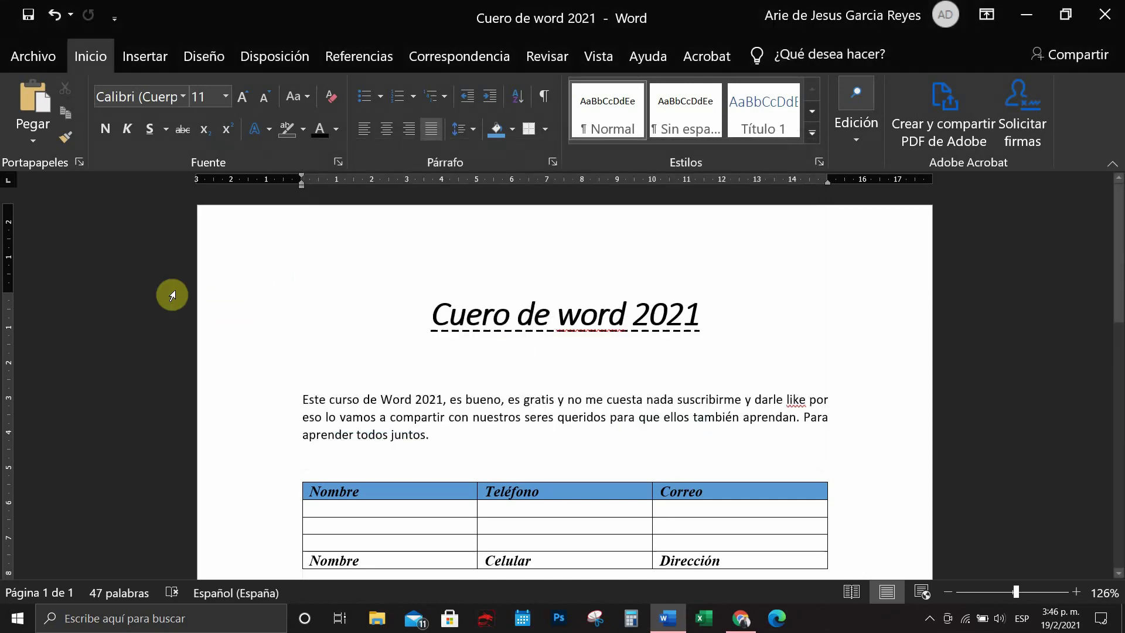